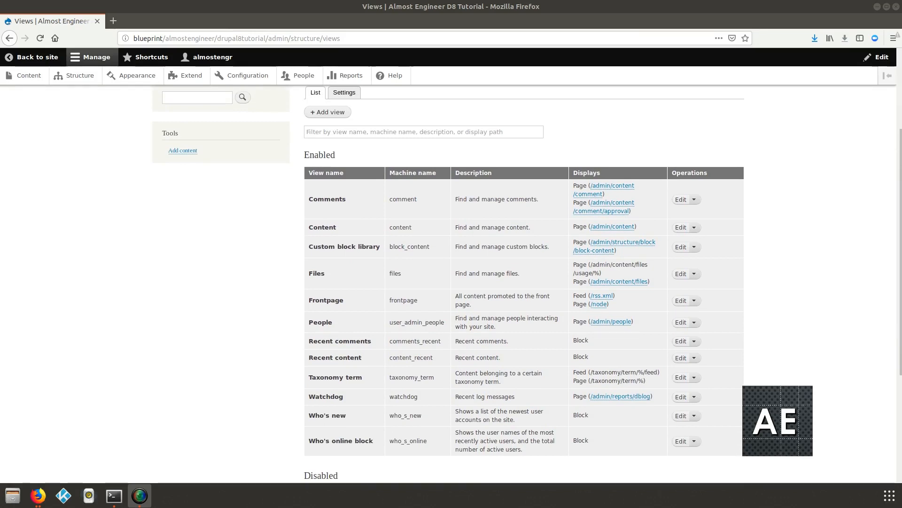
Examine the enabled and disabled views listed on the Views page, including their descriptions and displays.
scroll(524, 282, down, 1)
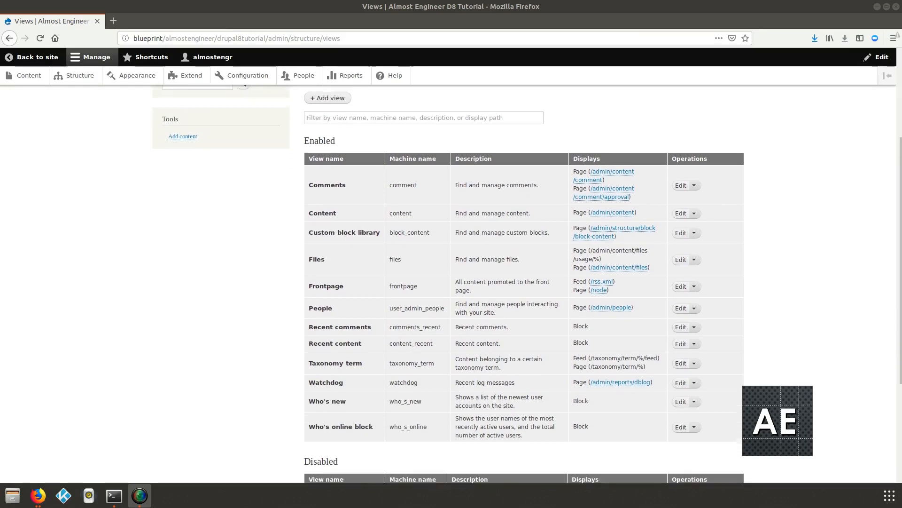
scroll(524, 282, up, 3)
scroll(524, 282, down, 3)
scroll(524, 282, down, 5)
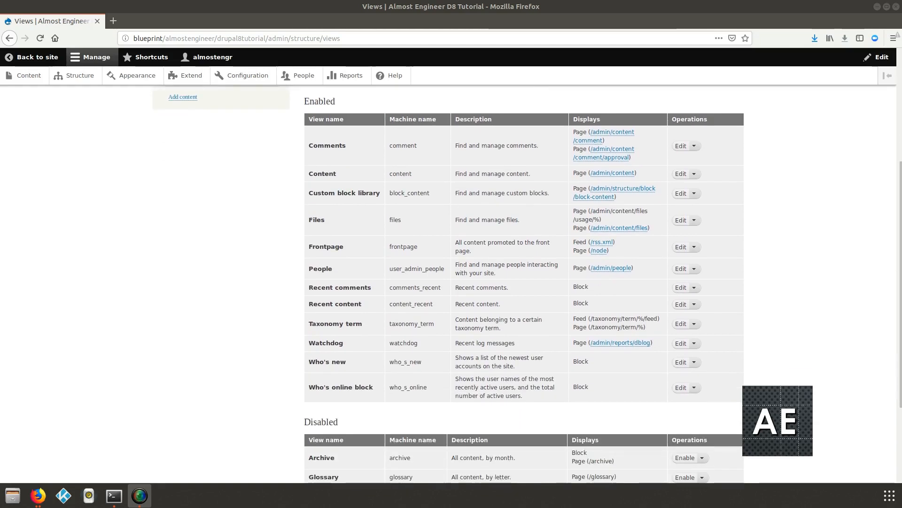
scroll(524, 282, up, 4)
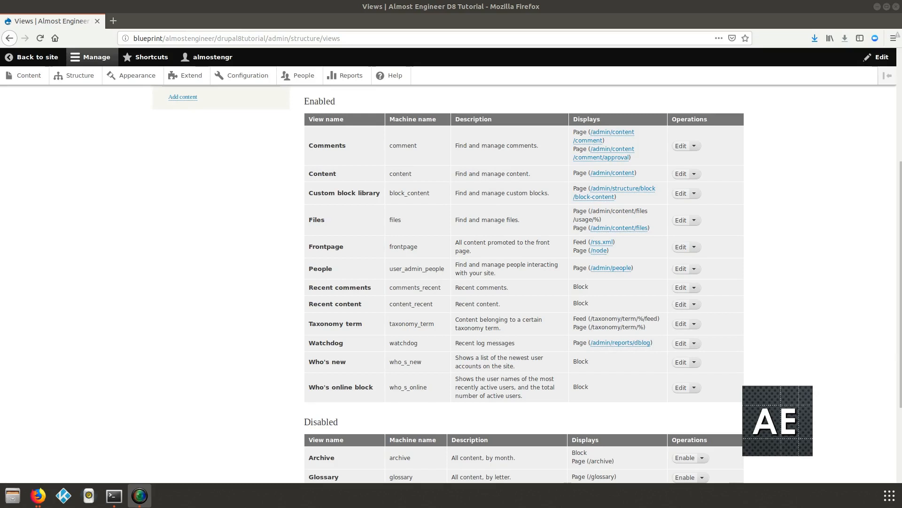
scroll(524, 282, down, 3)
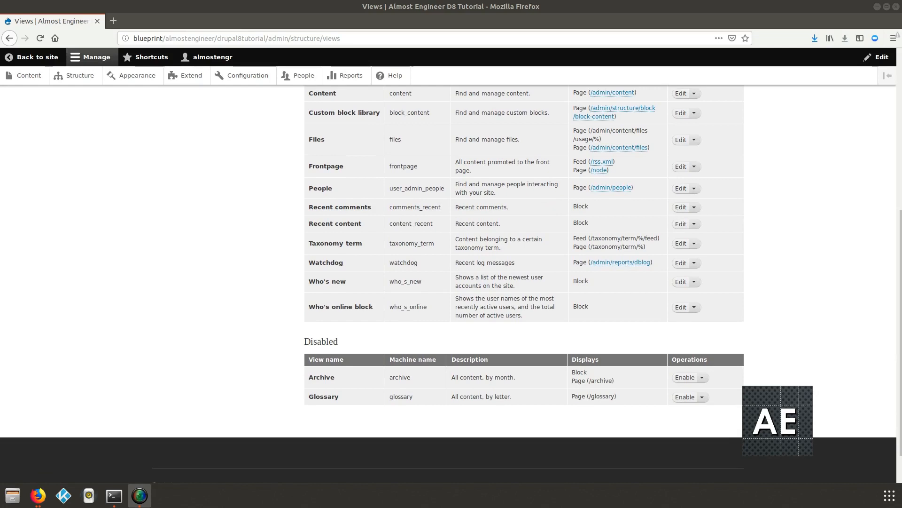
scroll(621, 389, up, 5)
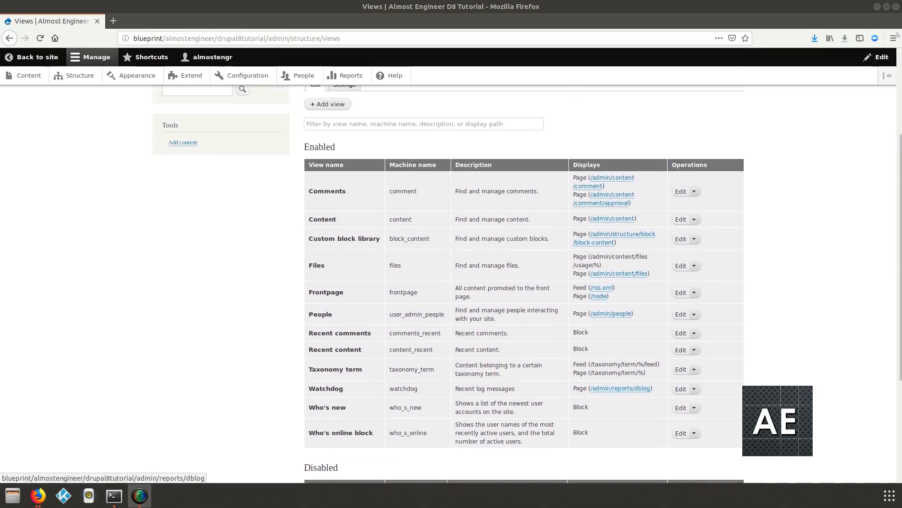
scroll(621, 389, up, 3)
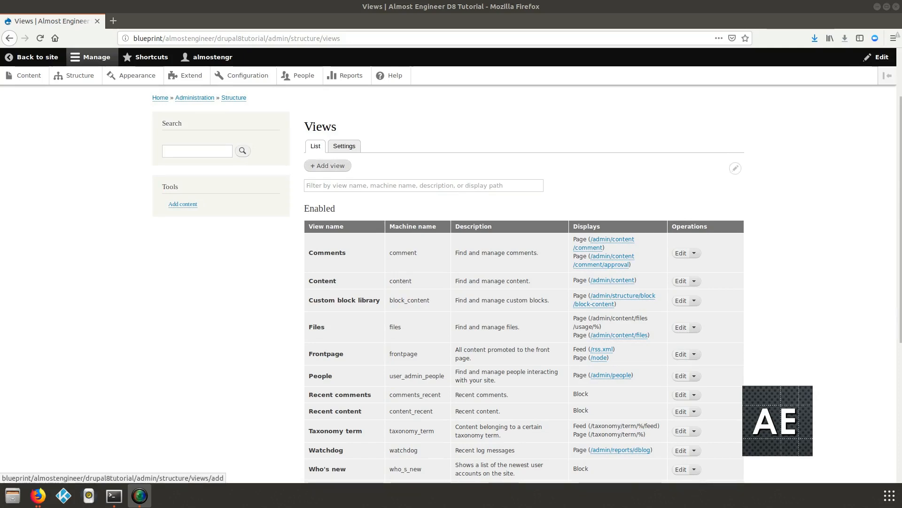
Start adding a new view to the site.
click(328, 166)
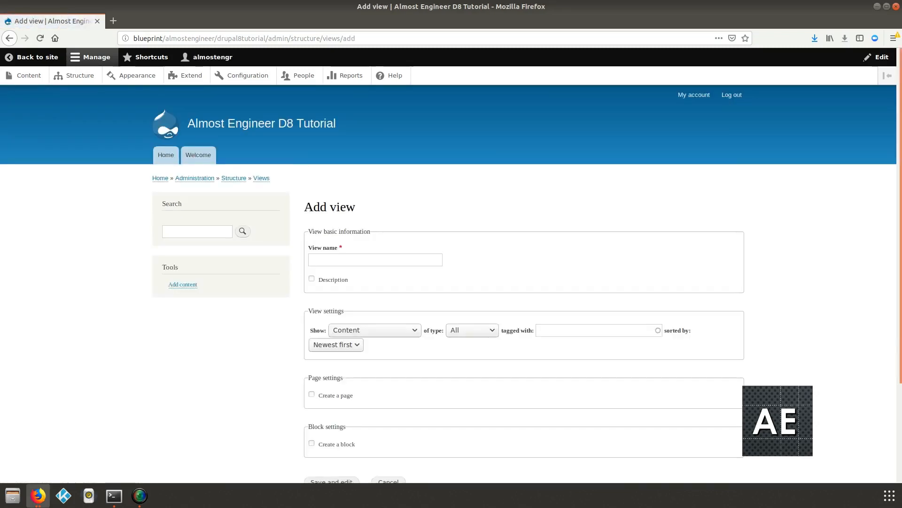
key(alt+Tab)
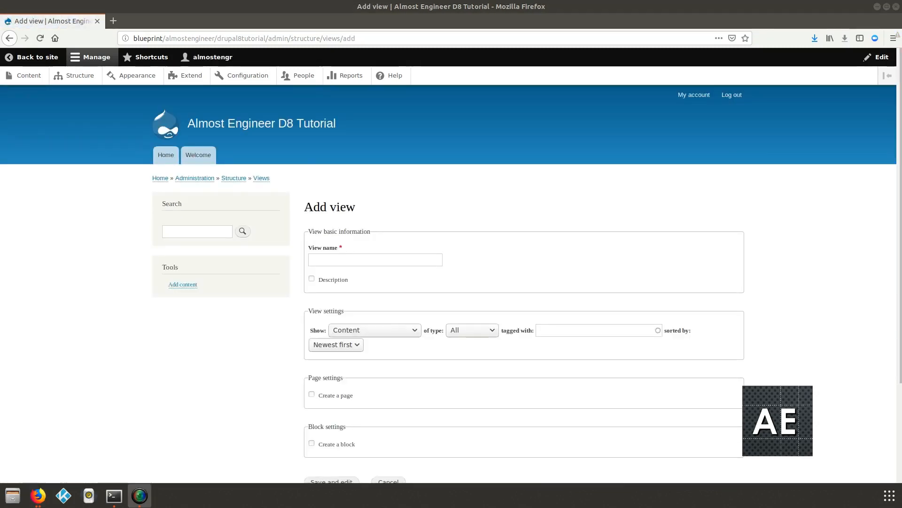
scroll(451, 266, down, 3)
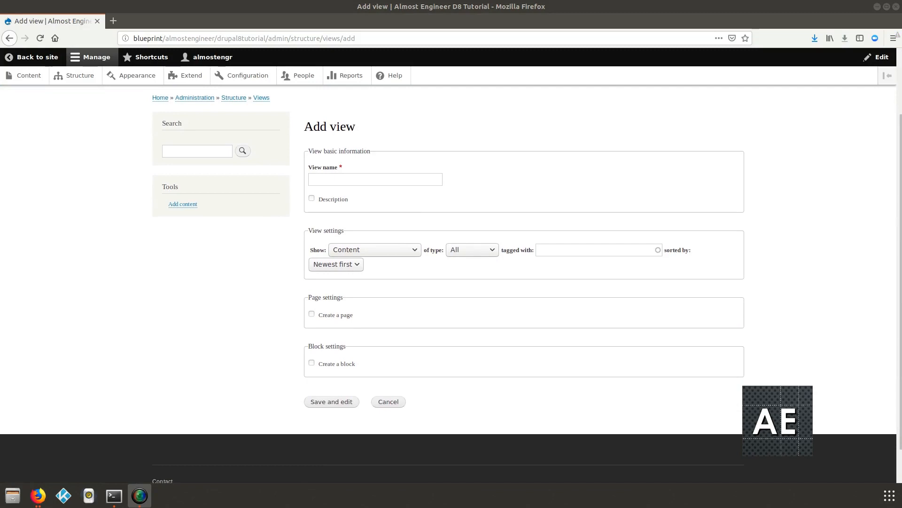
Name the view "Articles" and enable its description with the text "Latest articles that have been created".
key(alt+Tab)
key(Tab)
key(Tab)
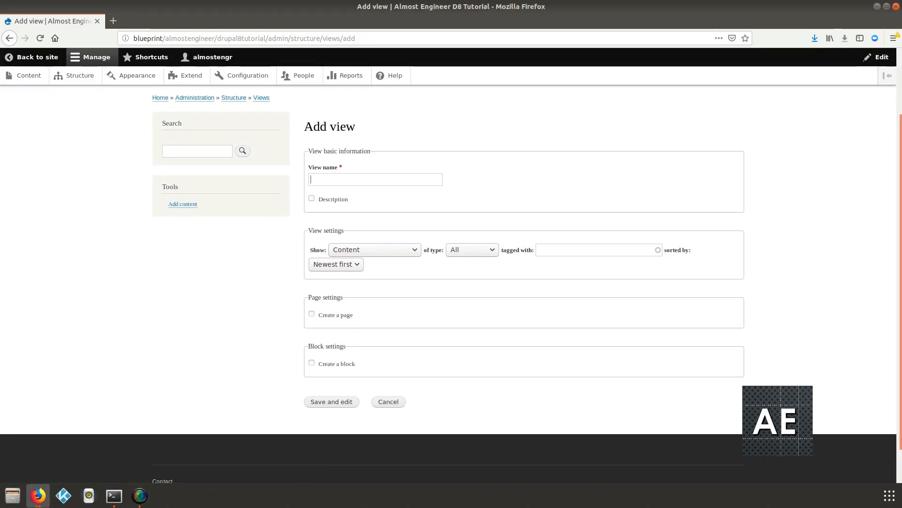
key(Tab)
key(space)
key(Tab)
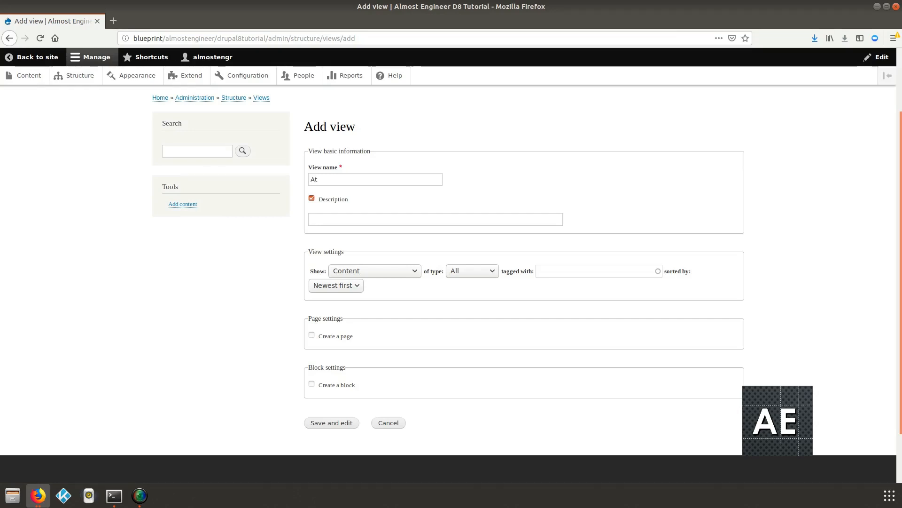
text(icles)
key(ctrl+a)
key(BackSpace)
text(Artic)
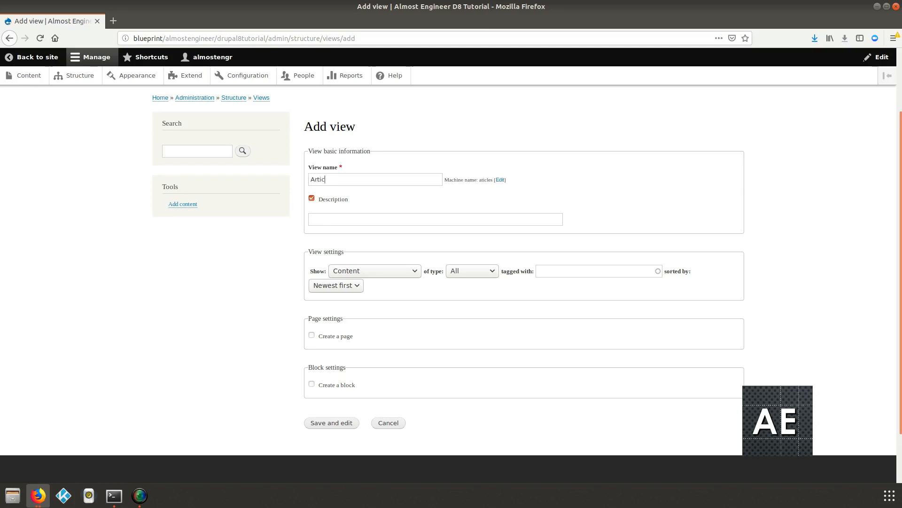
text(lesLatest ar)
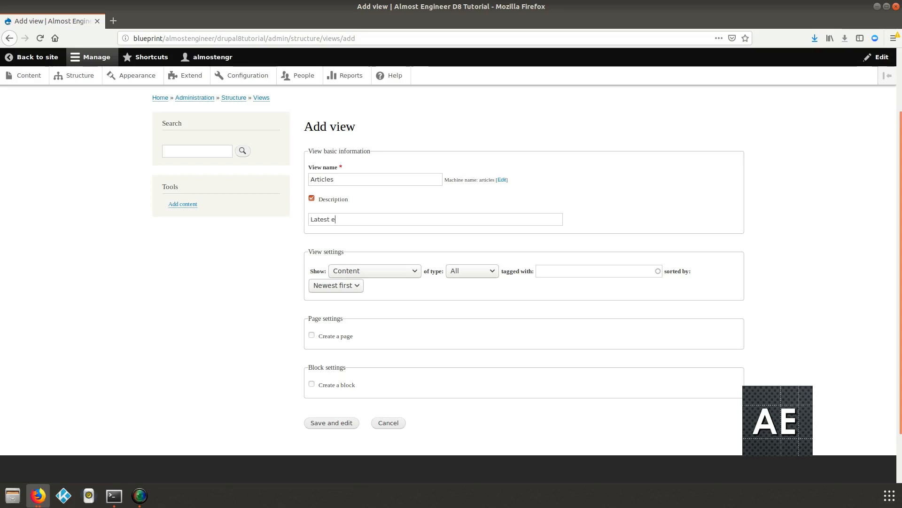
text(ticles that h)
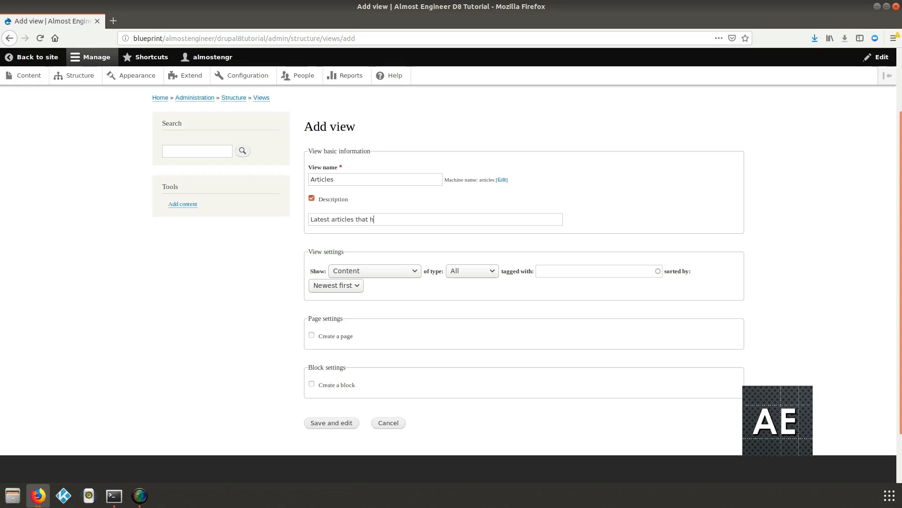
text(ave been created)
Set the view to show Content of type Article, sorted by Newest first.
scroll(451, 282, down, 2)
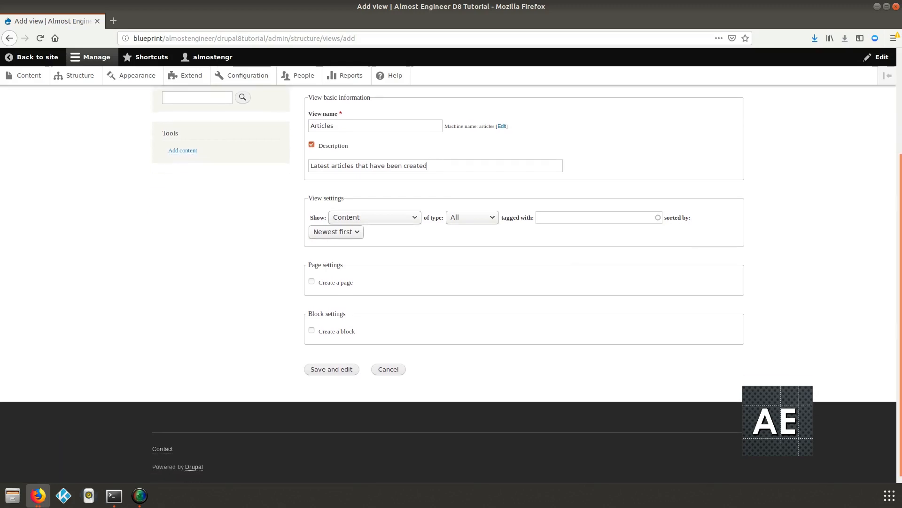
click(374, 217)
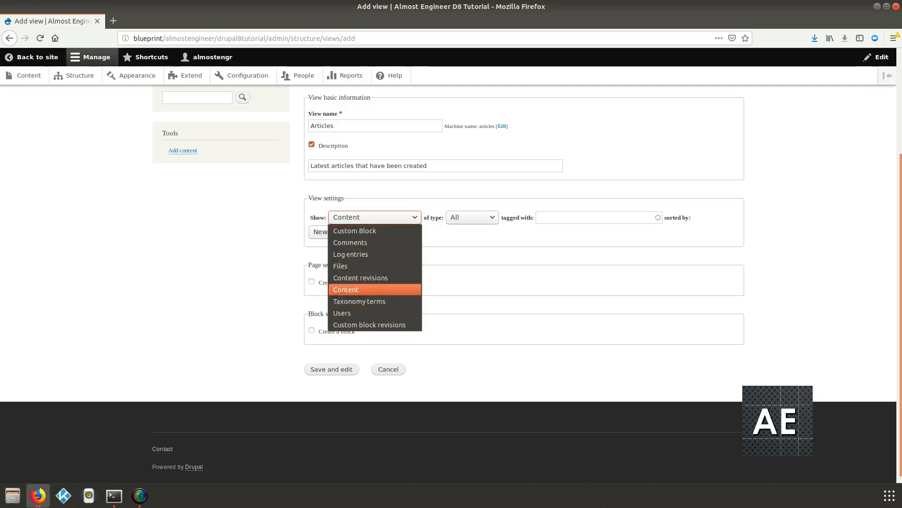
click(346, 289)
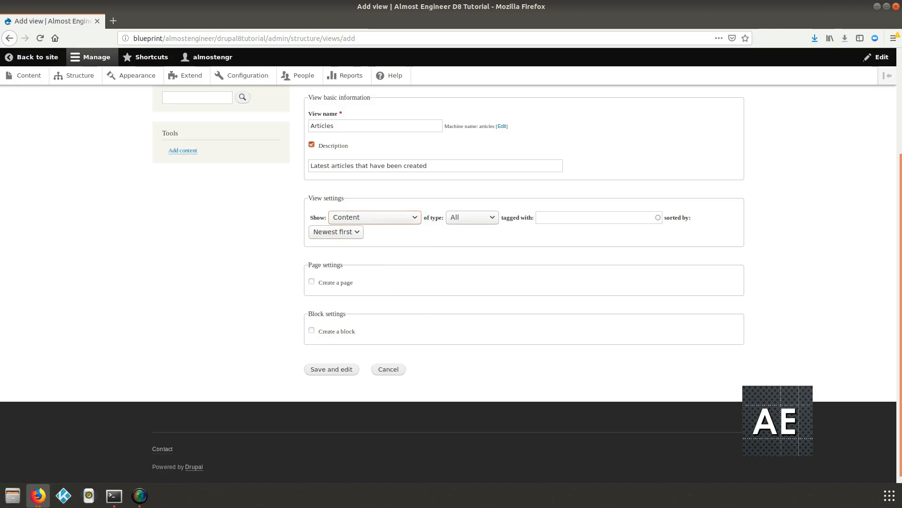
click(473, 217)
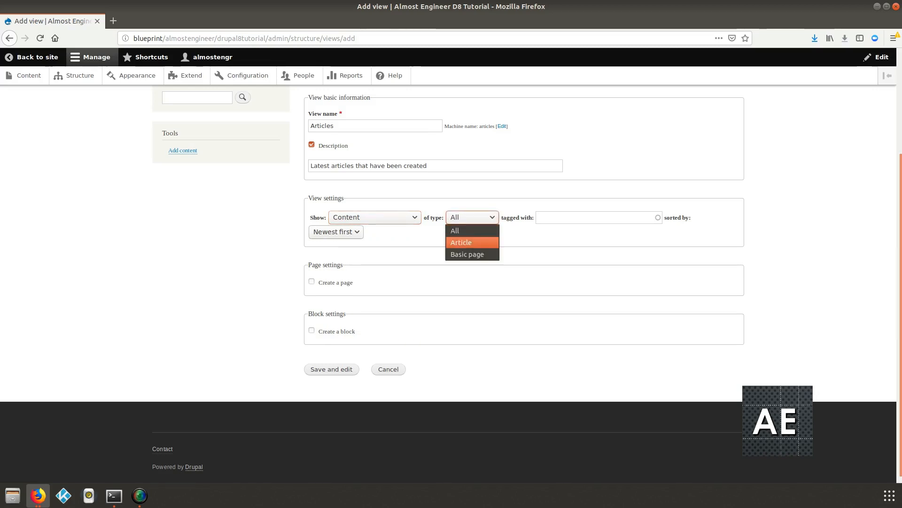
click(472, 242)
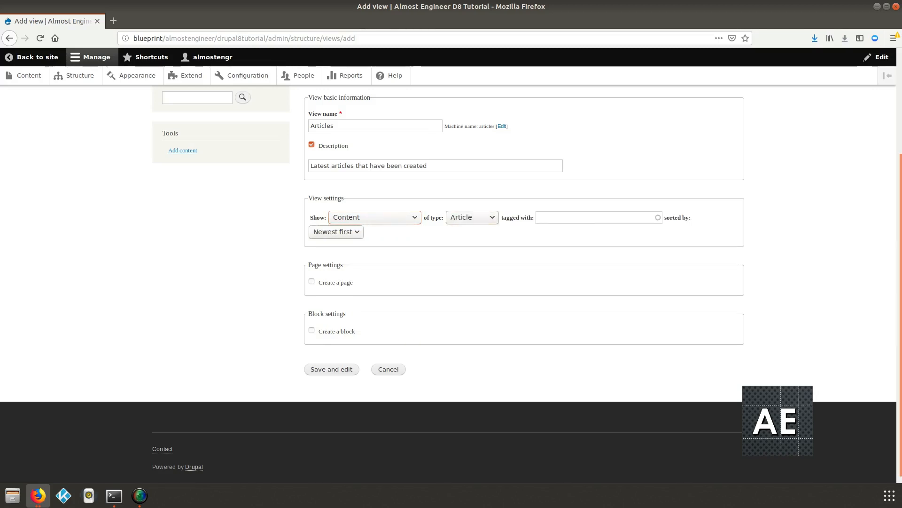
click(335, 232)
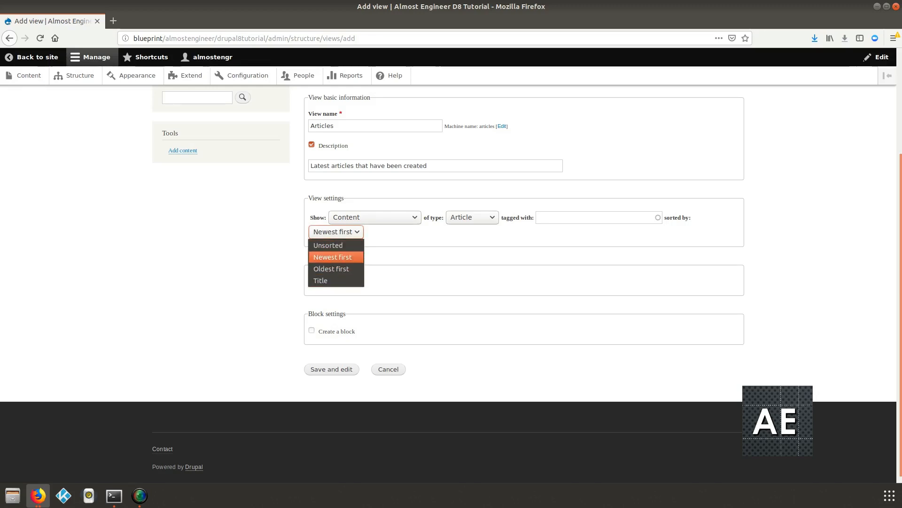
click(333, 257)
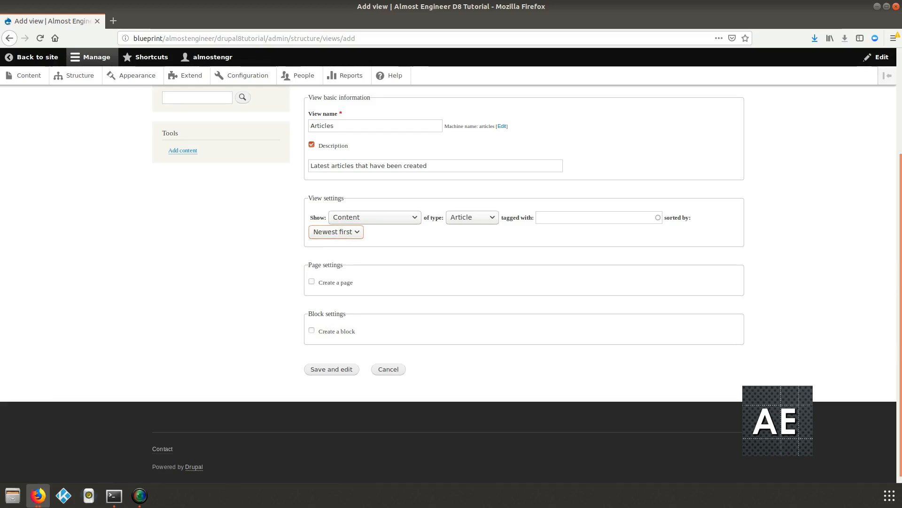
Enable a page for the view, keeping Unformatted list as its display format.
key(Tab)
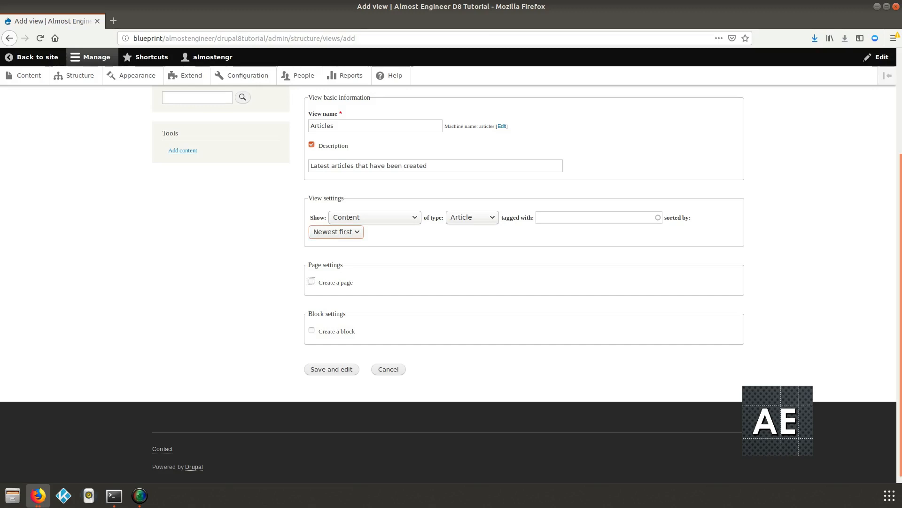
key(space)
scroll(452, 282, down, 2)
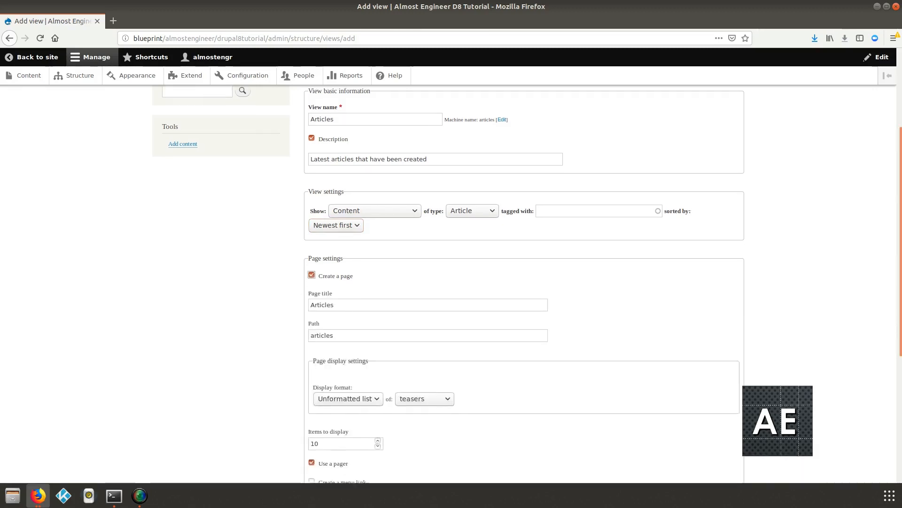
scroll(524, 282, down, 3)
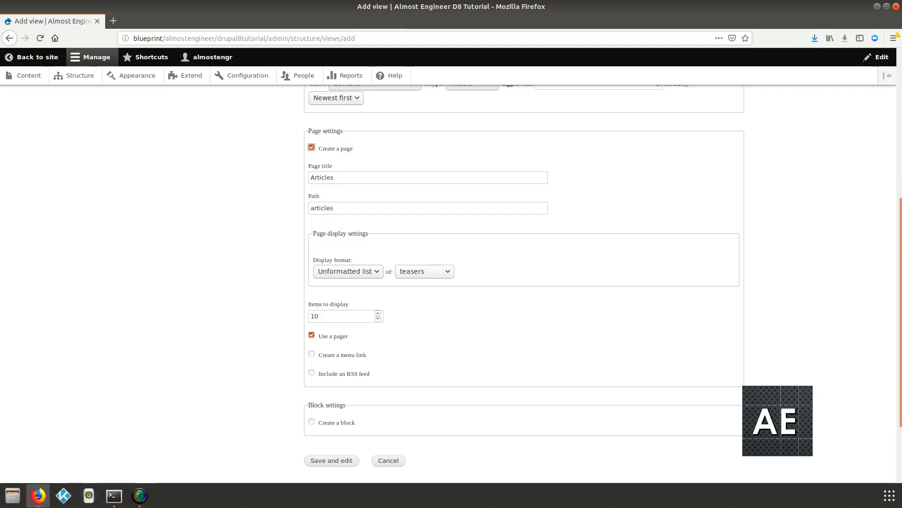
scroll(452, 282, down, 3)
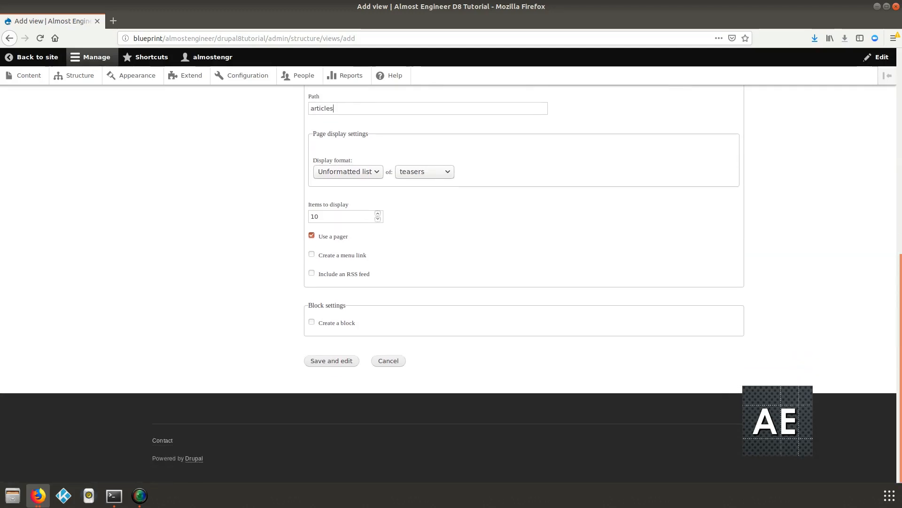
click(348, 171)
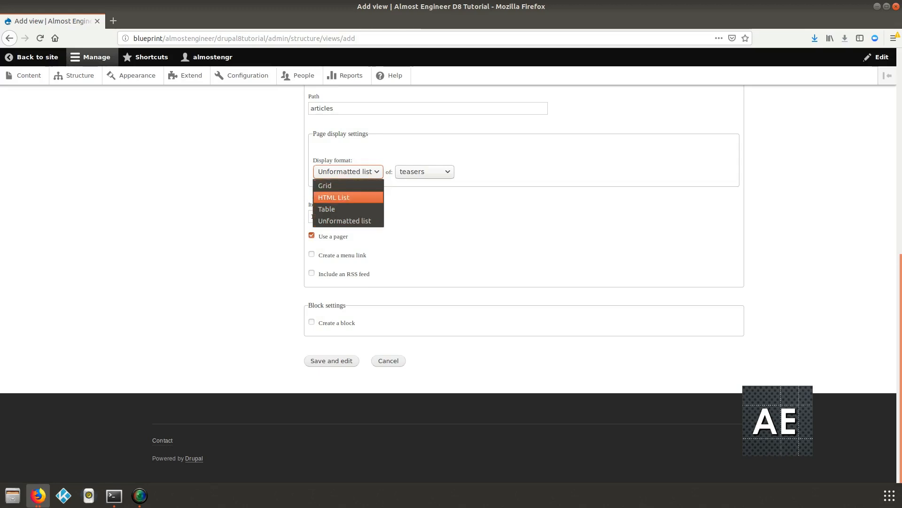
click(348, 172)
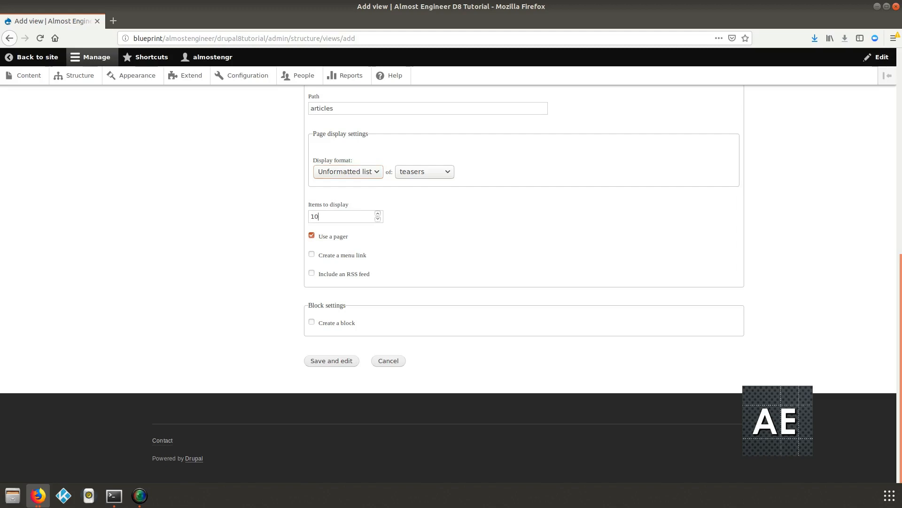
Enable a menu link for the page and place it in the Main navigation menu.
click(312, 254)
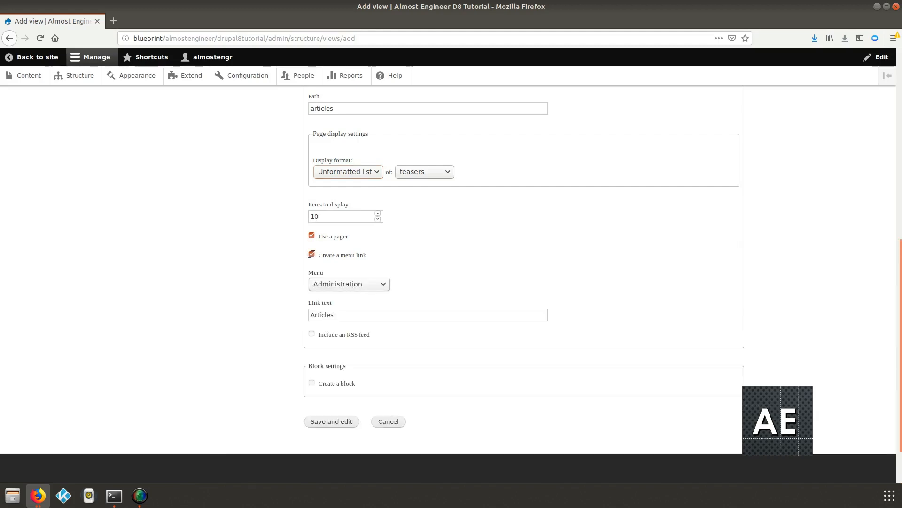
click(349, 284)
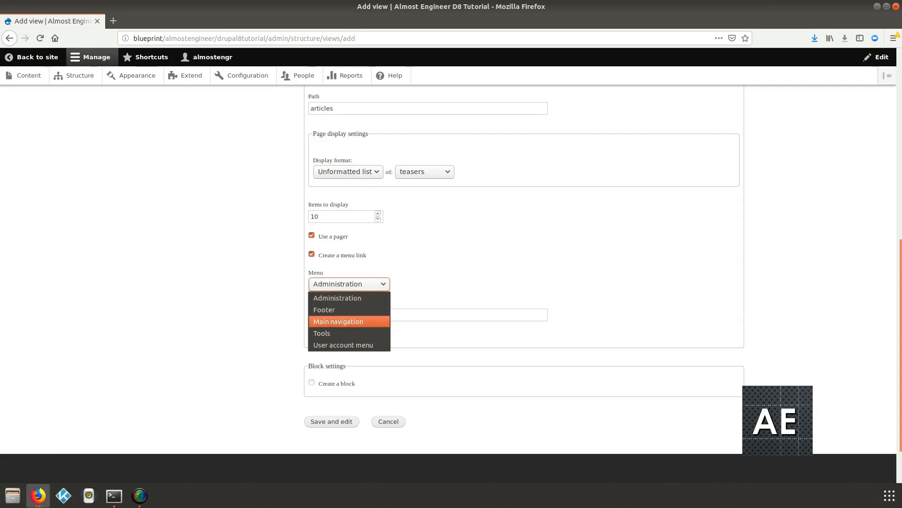
key(Return)
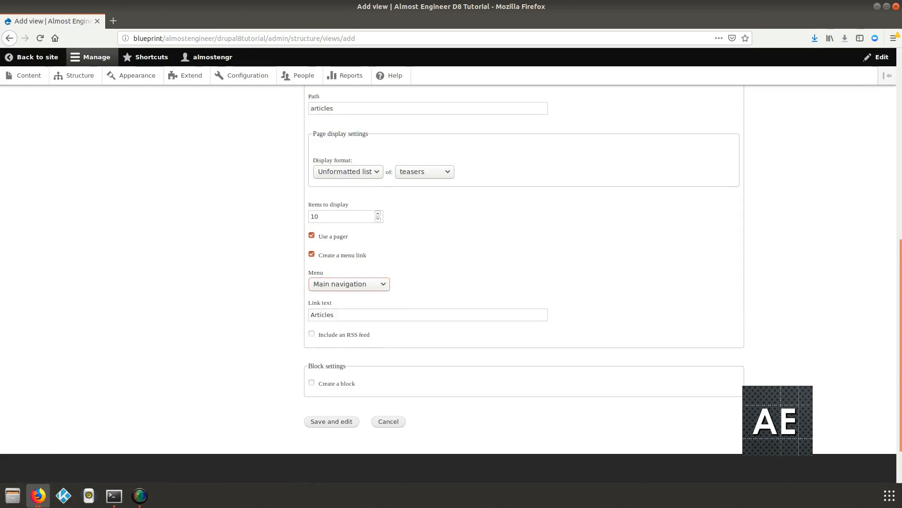
key(Tab)
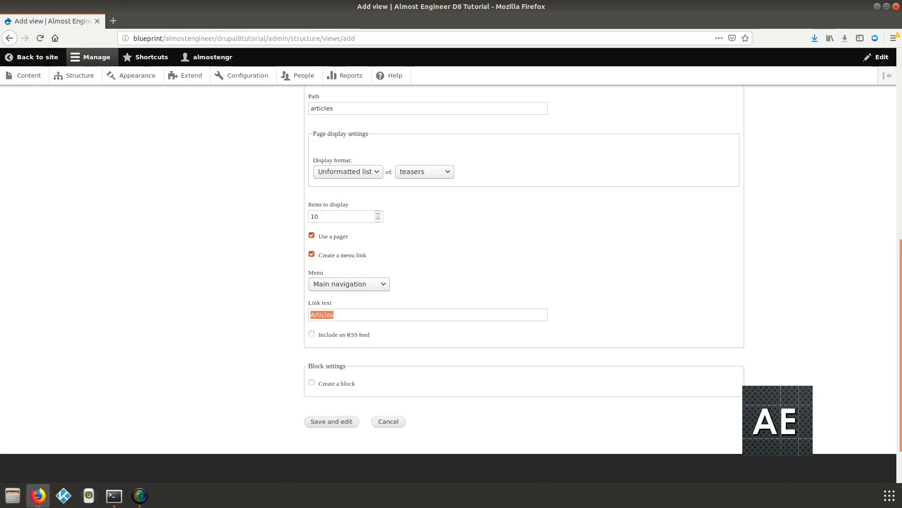
Enable a block for the view, keeping Unformatted list as its display format.
click(312, 382)
scroll(312, 382, down, 5)
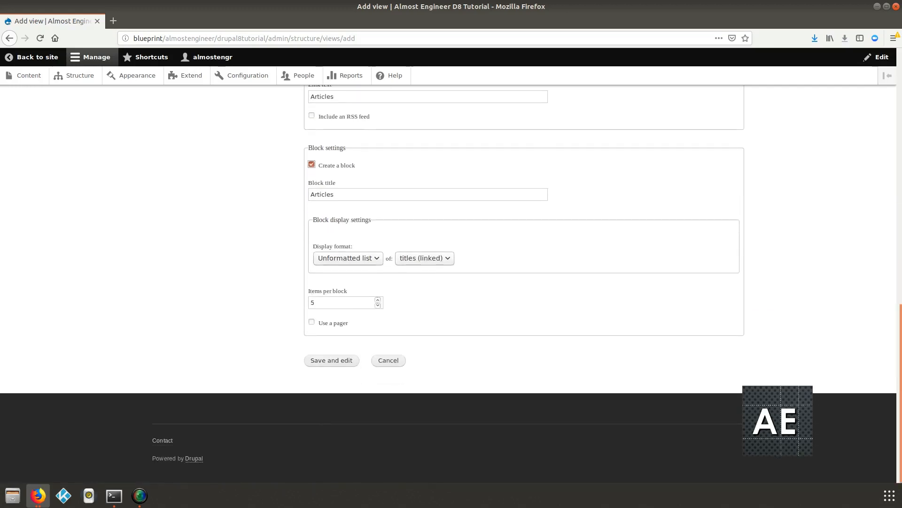
click(348, 258)
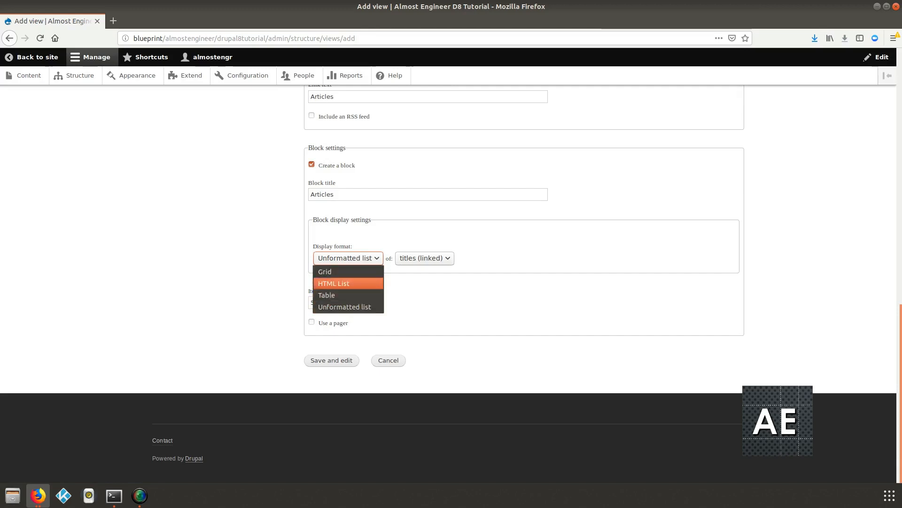
click(425, 258)
Set the block's display format to an unformatted list of full posts.
click(424, 258)
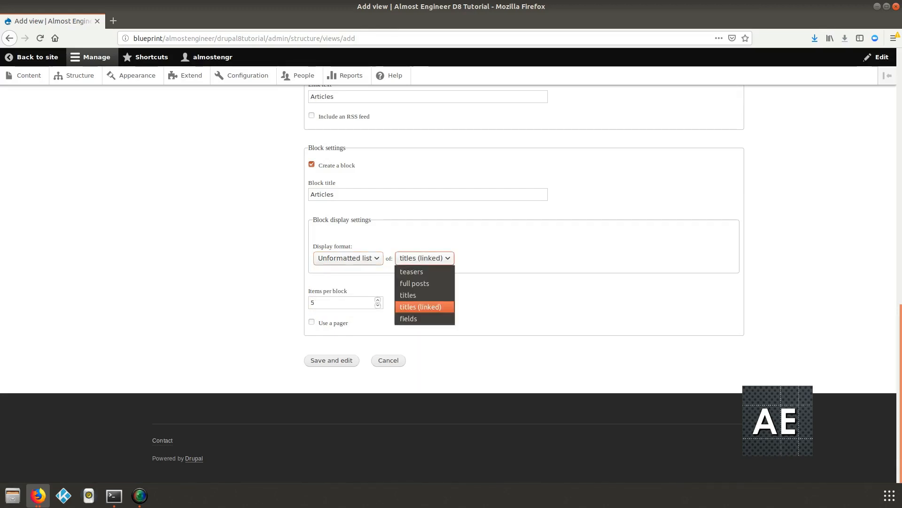
key(Up)
key(Up)
key(Up)
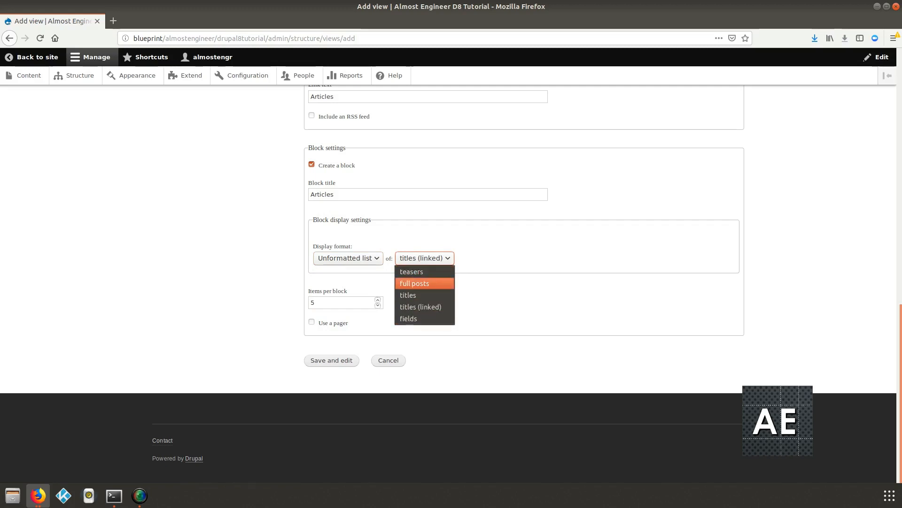
click(425, 283)
click(424, 258)
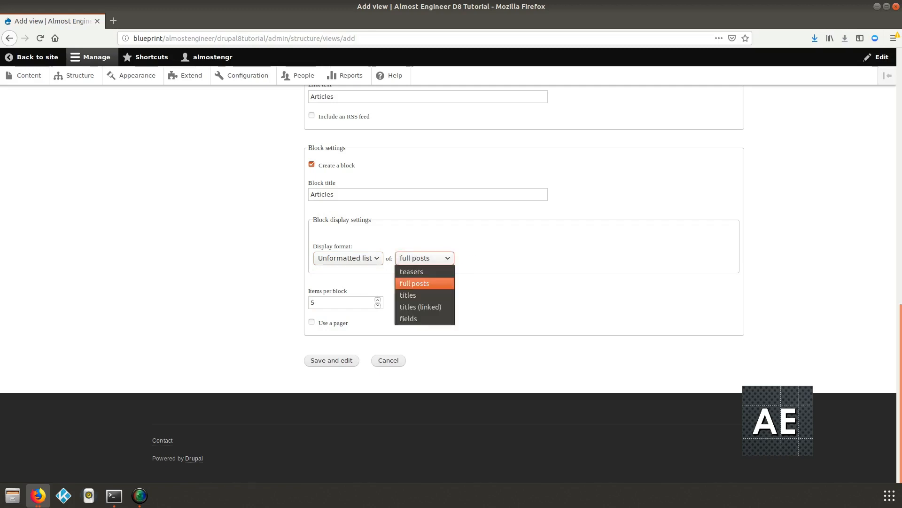
click(425, 258)
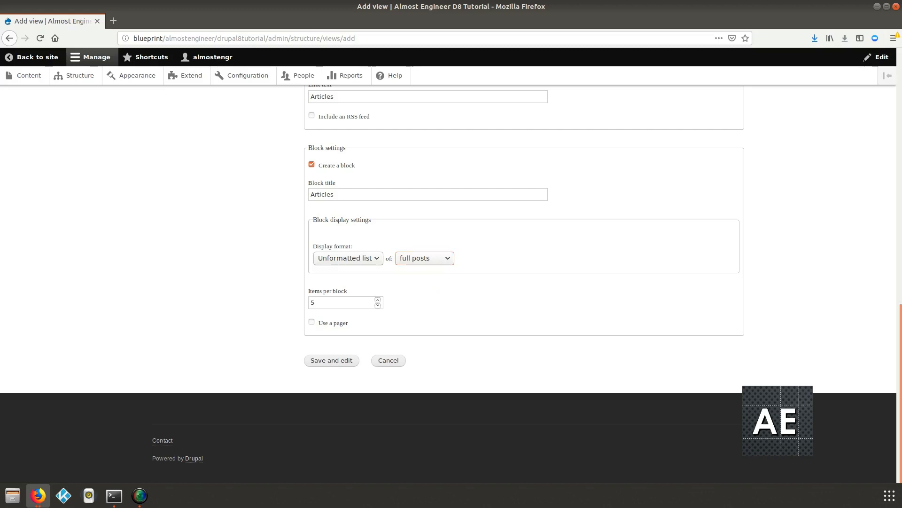
Turn off block creation for the view, then save it and continue to its editing page.
click(312, 164)
scroll(311, 165, up, 1)
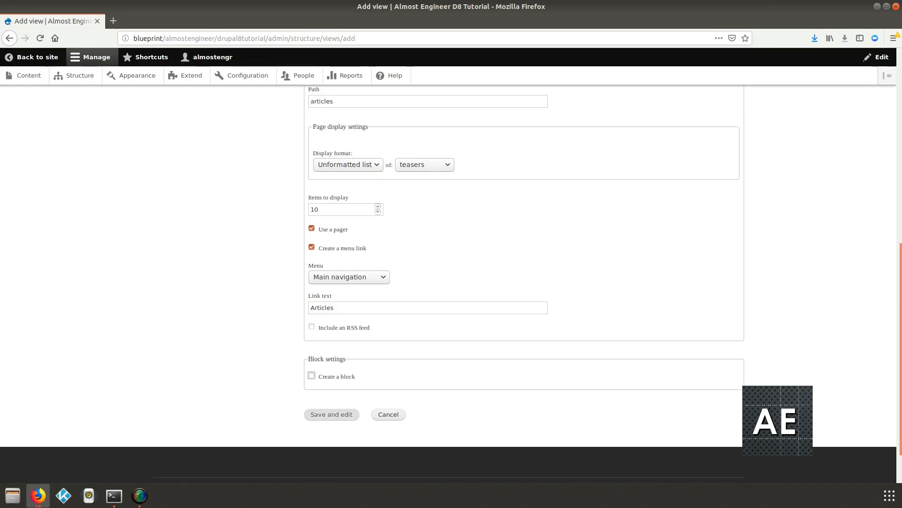
click(331, 414)
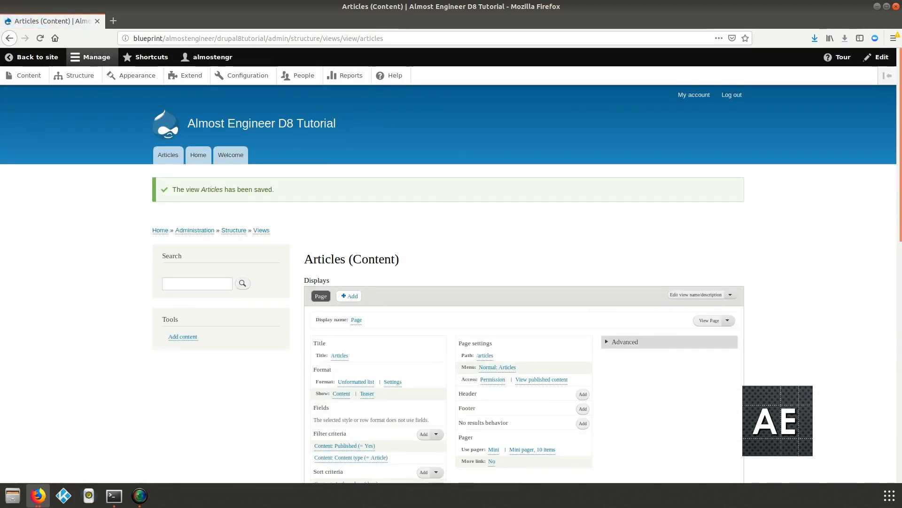
Widen the Content type filter to all content types, Article and Basic page, and apply it.
drag(305, 259, 400, 259)
click(353, 259)
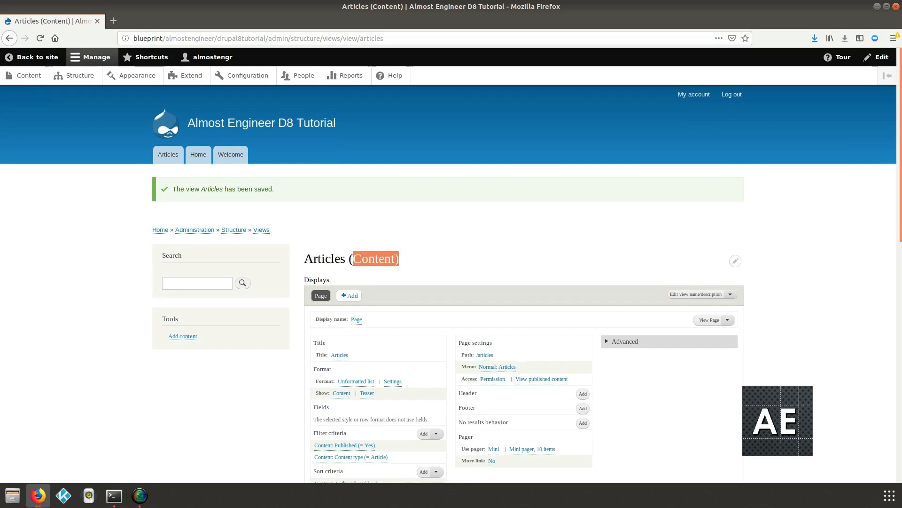
scroll(448, 283, down, 10)
scroll(448, 283, down, 5)
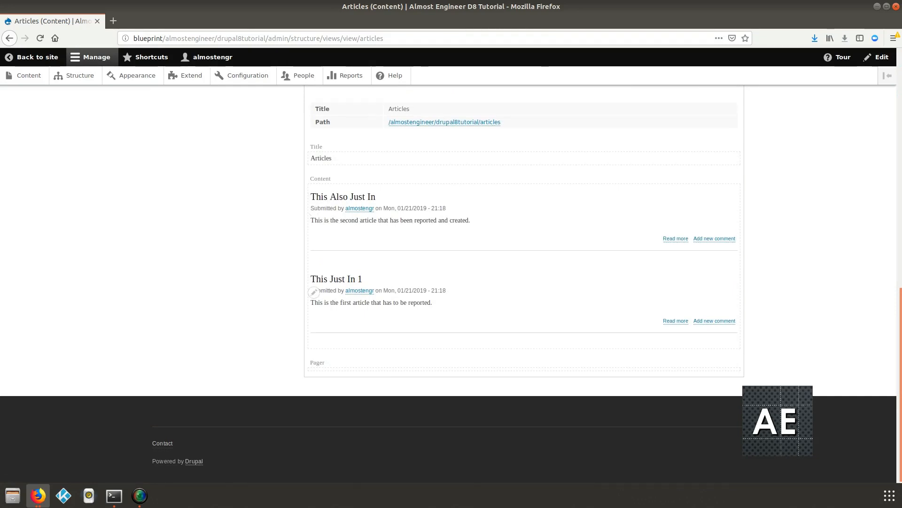
scroll(448, 284, up, 2)
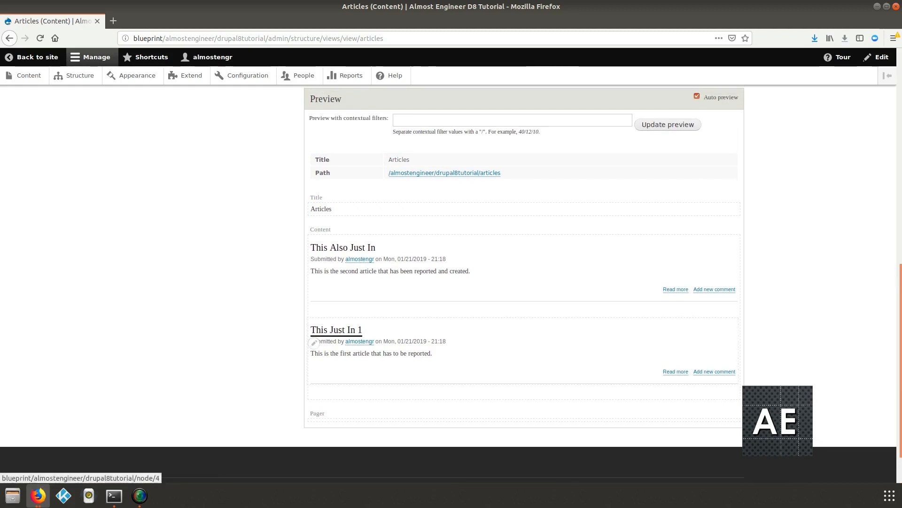
scroll(359, 259, up, 12)
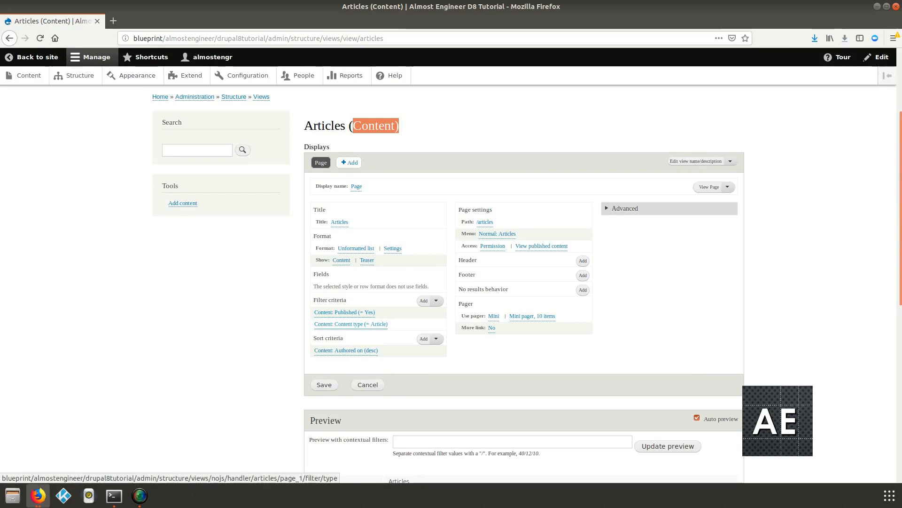
click(351, 323)
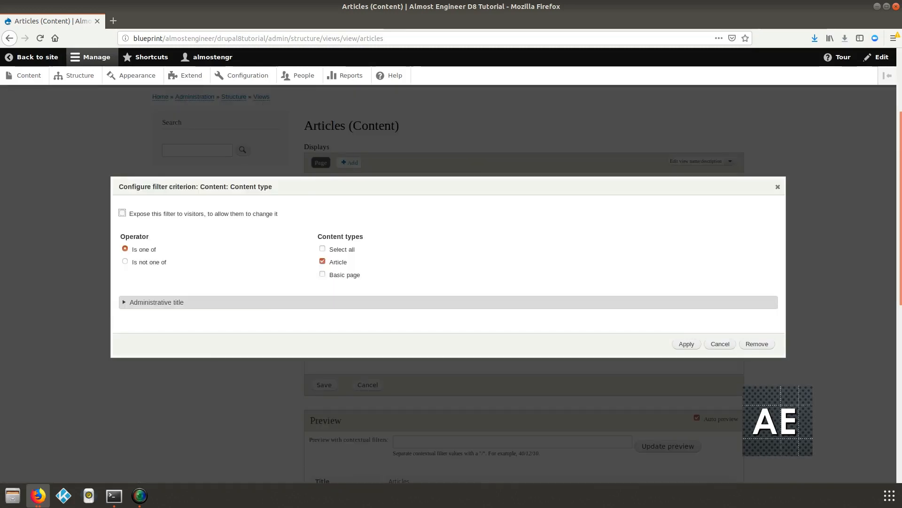
click(322, 261)
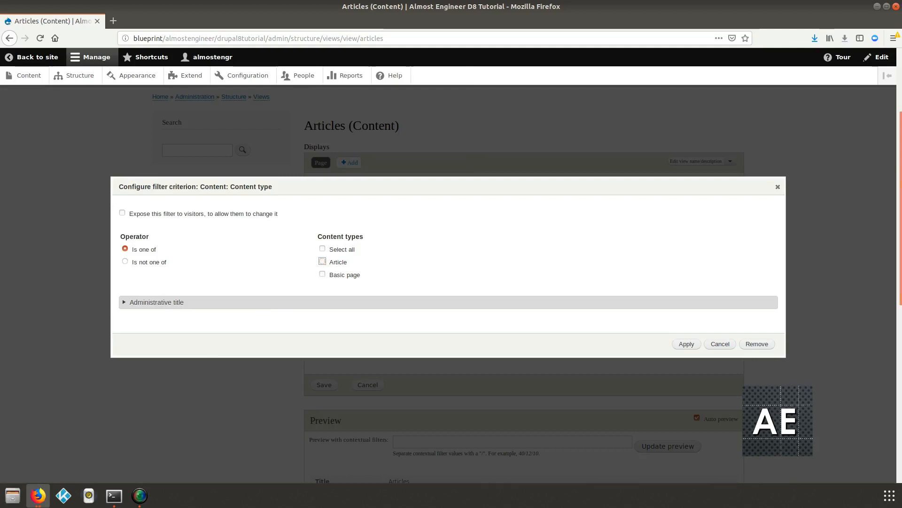
click(323, 249)
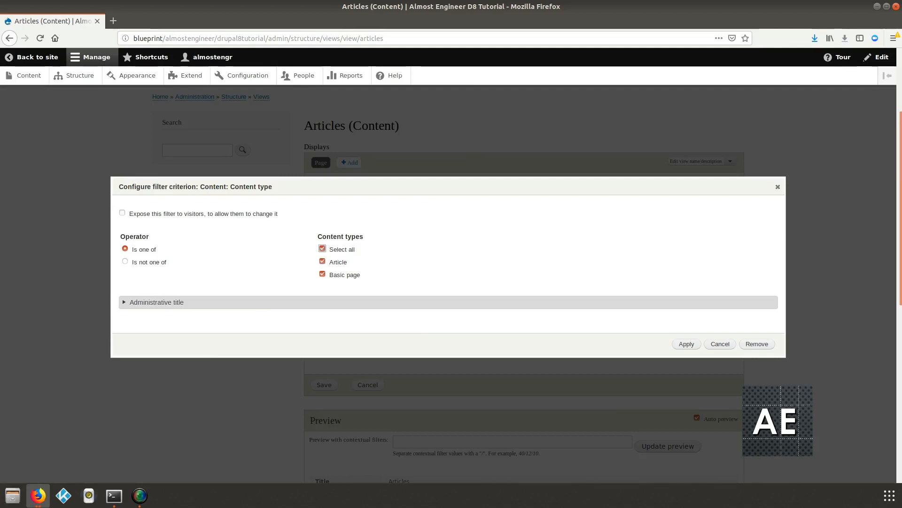
click(687, 344)
Check the preview with all content types, then restrict the Content type filter to Article only again.
scroll(687, 344, down, 3)
scroll(524, 282, down, 5)
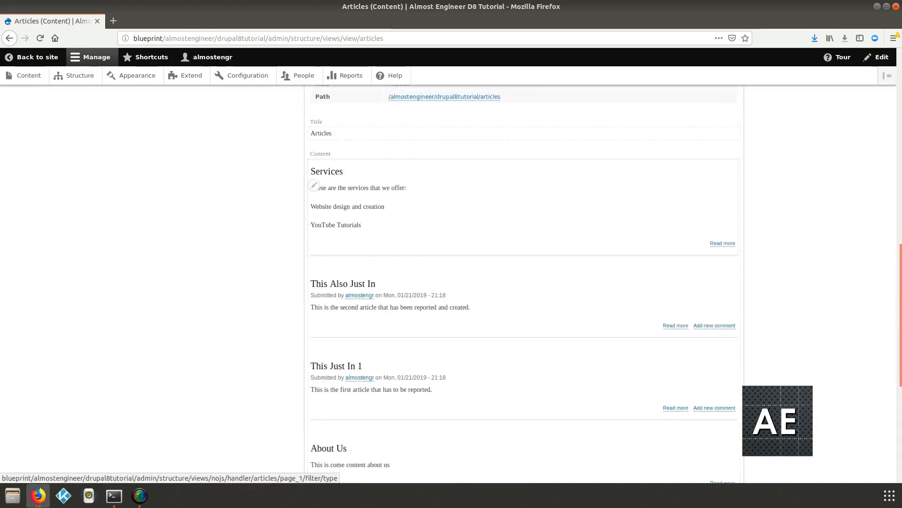
scroll(524, 282, up, 2)
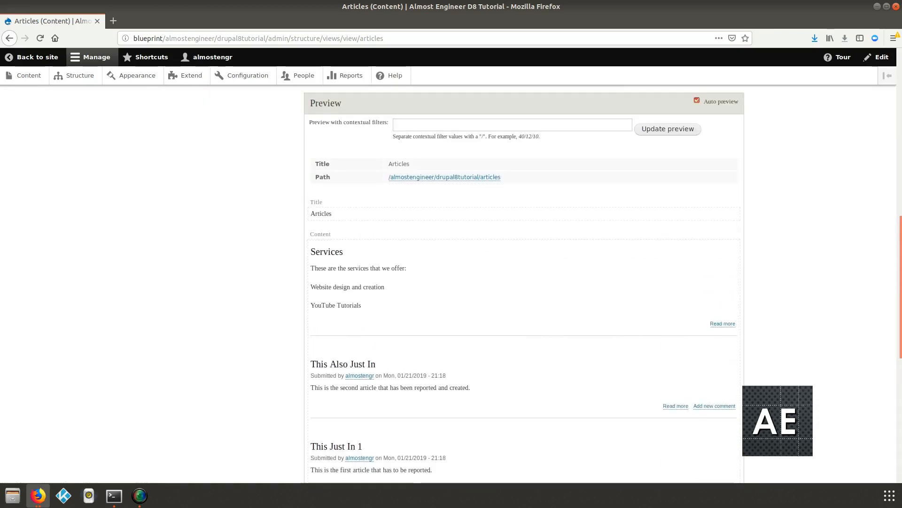
scroll(525, 282, down, 3)
scroll(338, 256, down, 5)
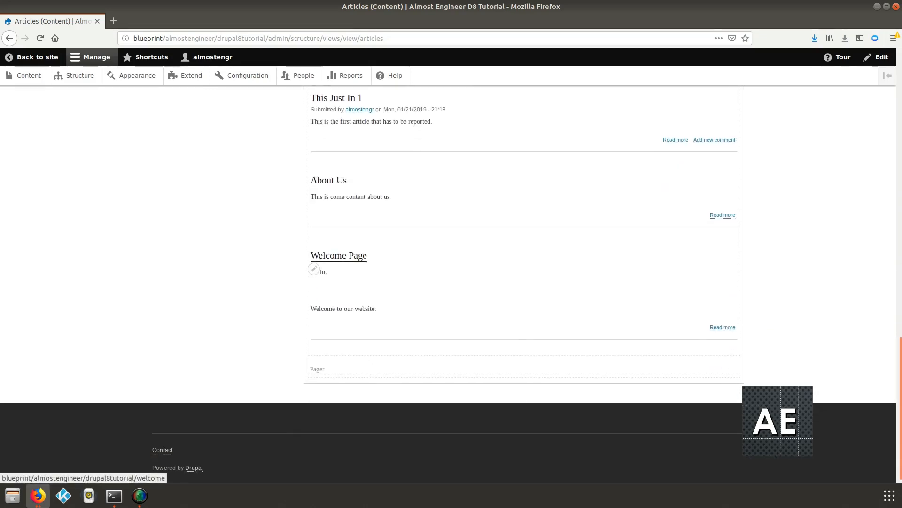
scroll(338, 256, up, 12)
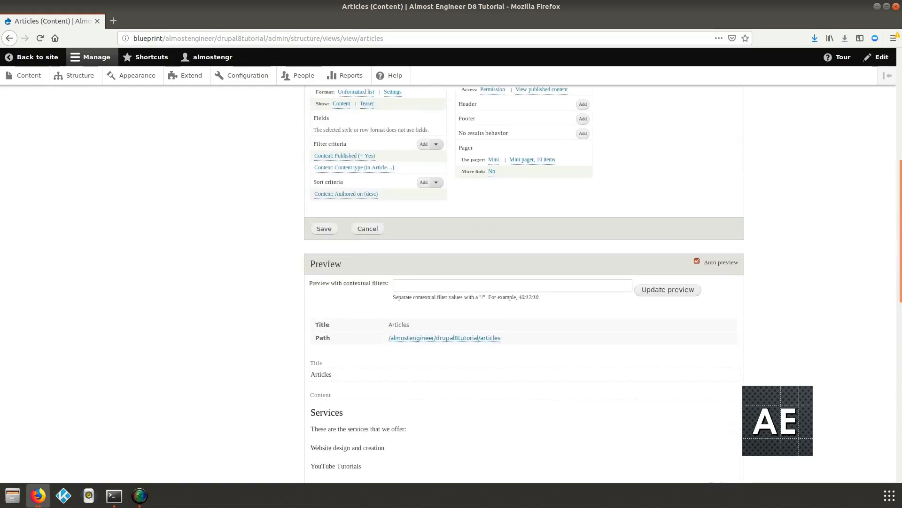
click(353, 194)
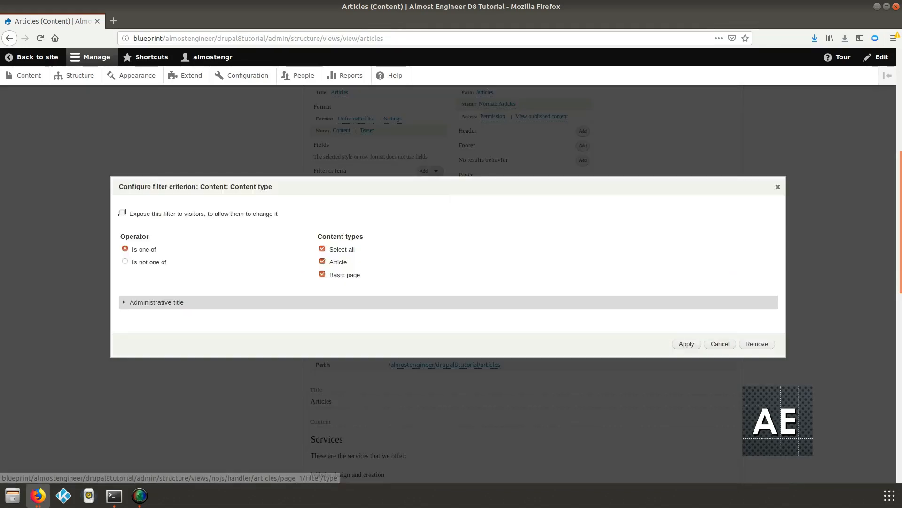
click(322, 249)
click(322, 261)
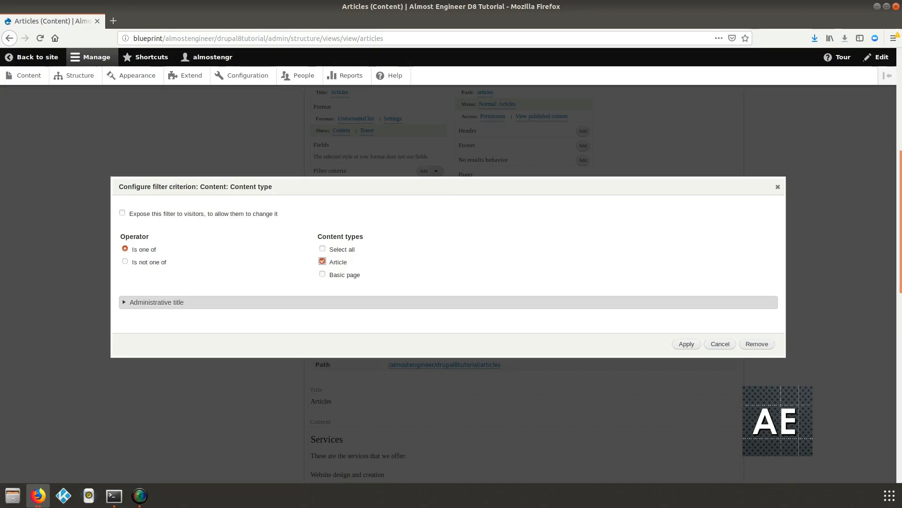
click(687, 345)
Check the filter criteria and the preview of the Articles view, then save the view.
scroll(524, 284, up, 6)
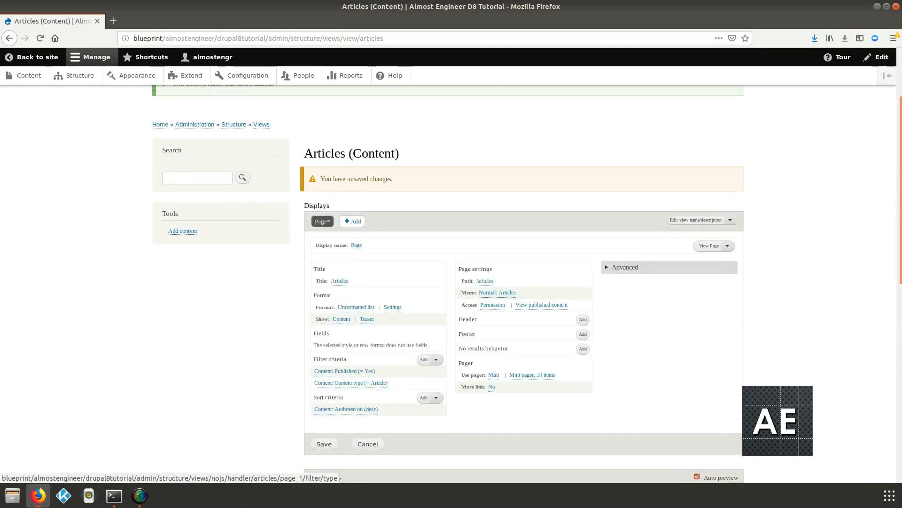
scroll(427, 371, down, 5)
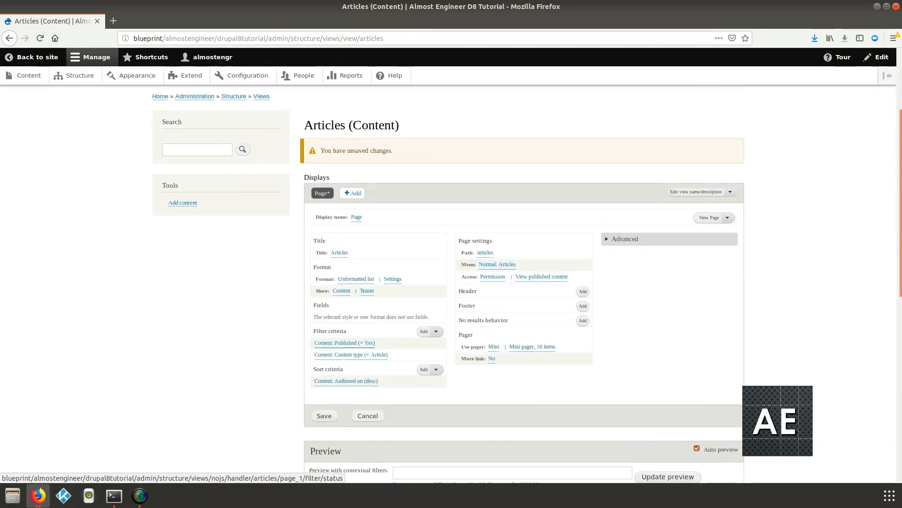
scroll(428, 371, down, 4)
scroll(428, 371, up, 4)
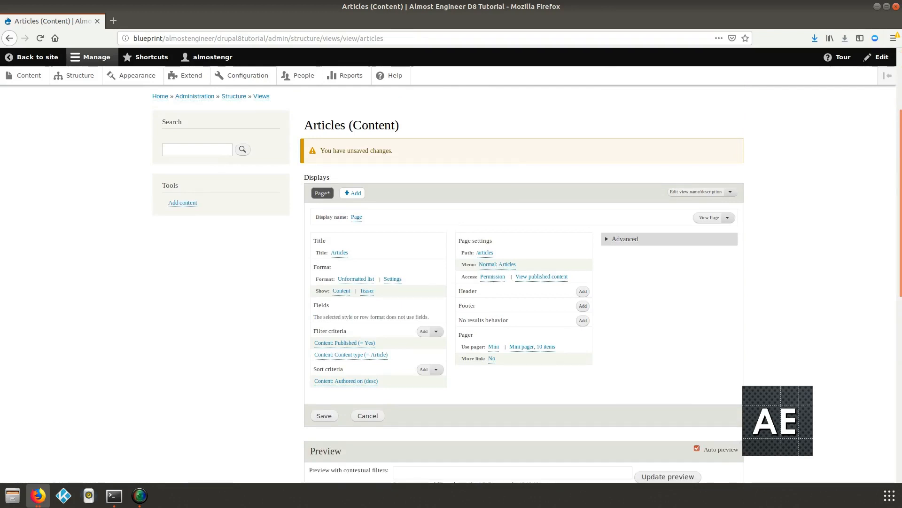
scroll(359, 292, down, 9)
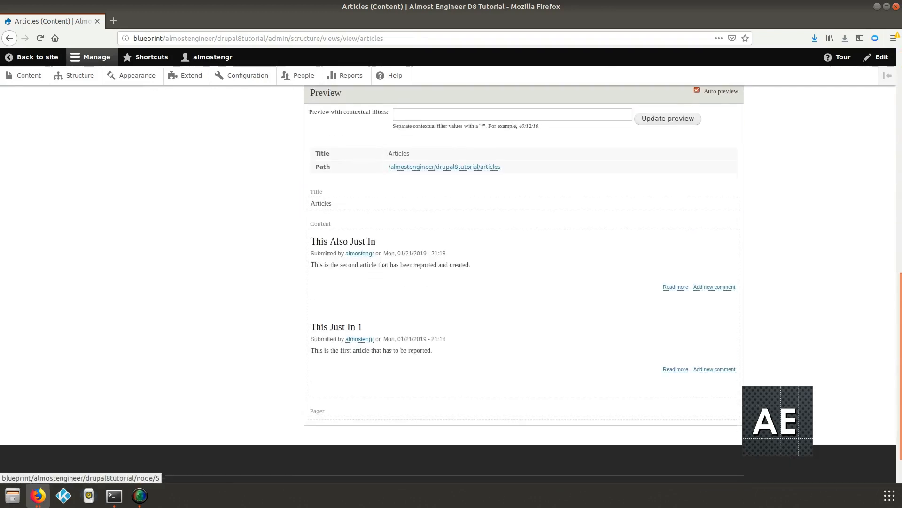
scroll(359, 292, up, 10)
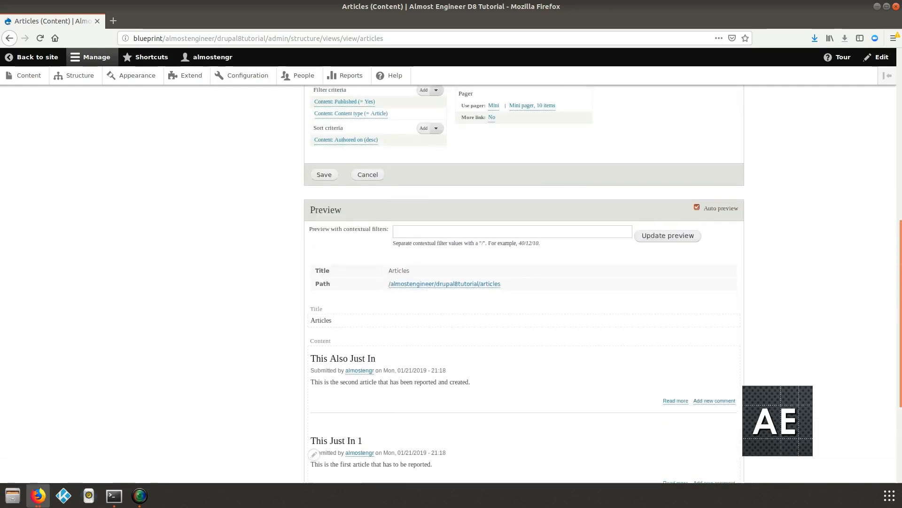
scroll(448, 284, down, 3)
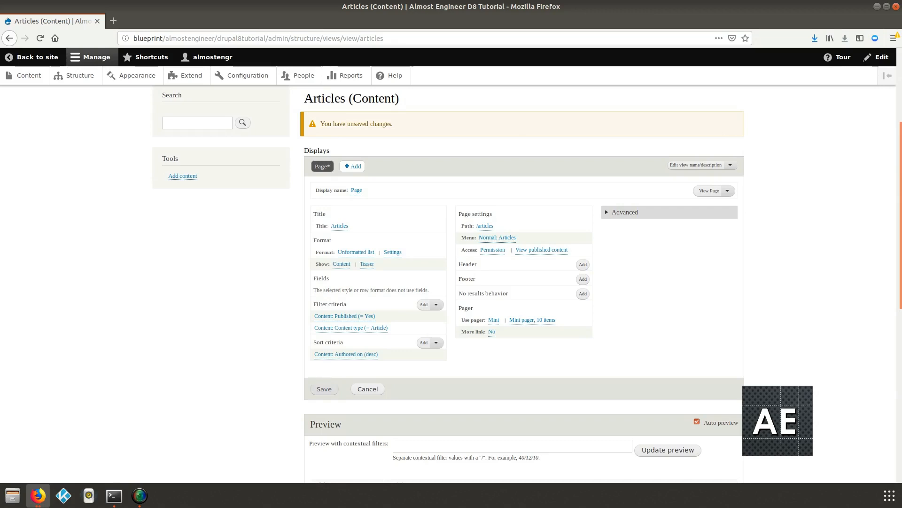
click(325, 389)
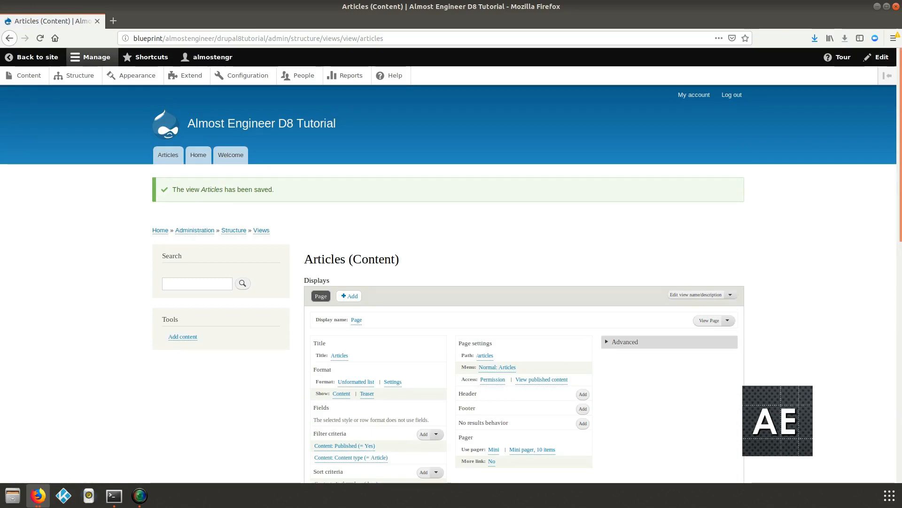
Inspect the order and granularity settings of the Authored on sort criterion, leaving them as they are.
scroll(492, 111, down, 10)
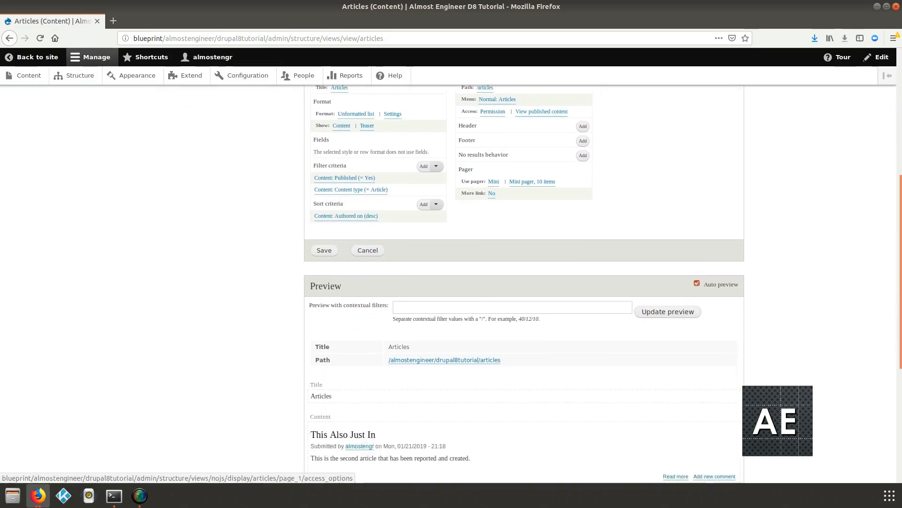
scroll(493, 111, down, 5)
scroll(493, 112, up, 6)
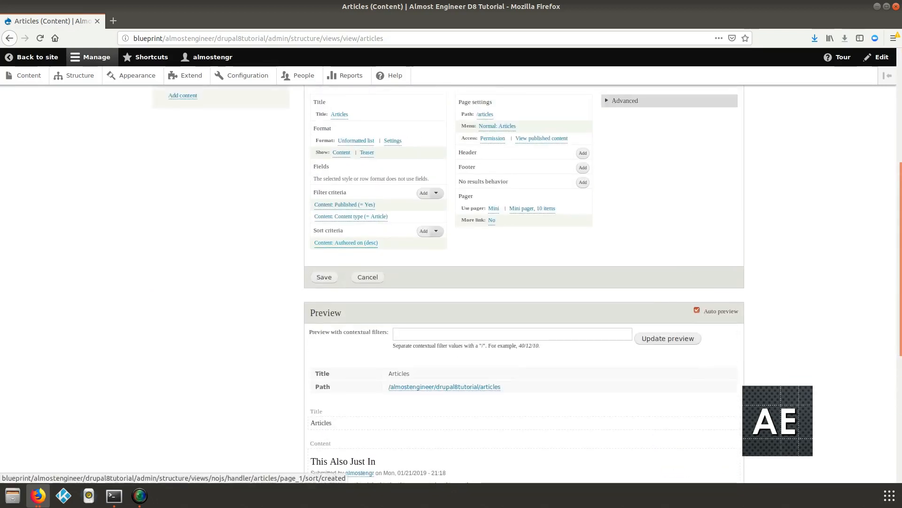
click(346, 243)
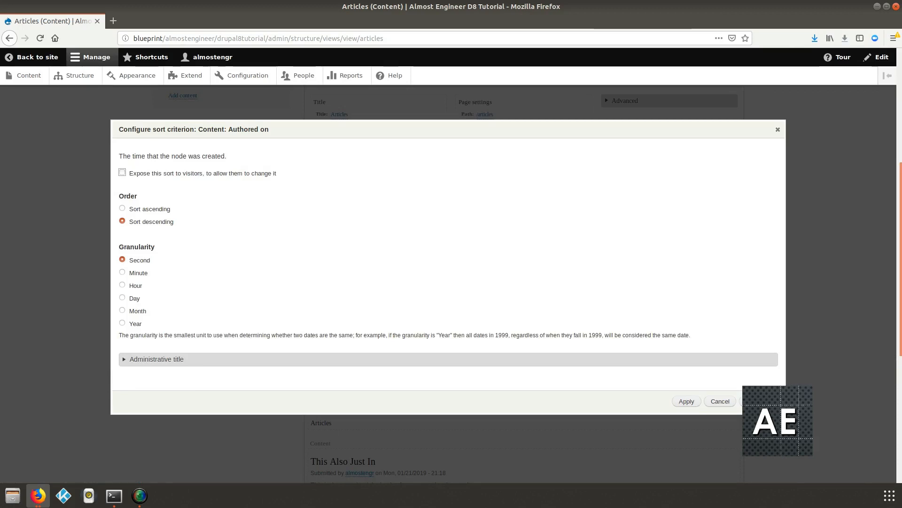
click(720, 401)
Browse the sort criteria available for the view without adding any, and return to the preview.
click(424, 232)
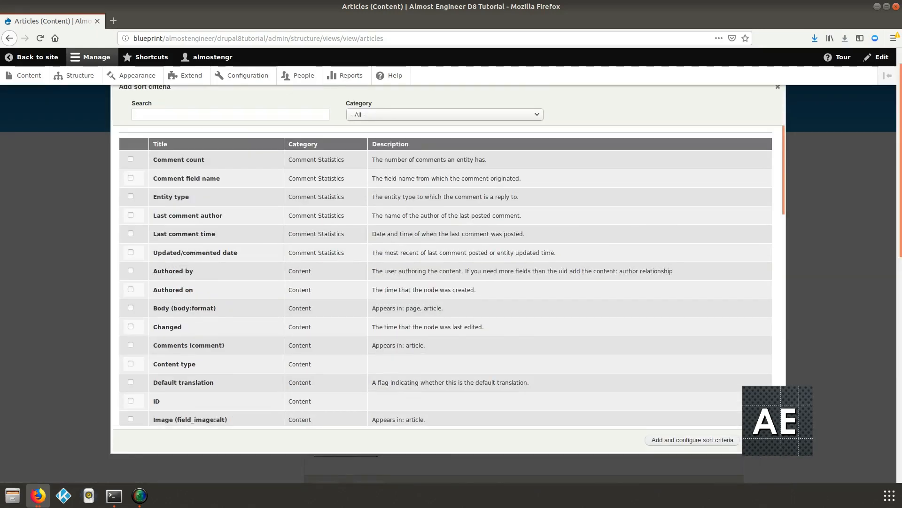
scroll(446, 278, down, 5)
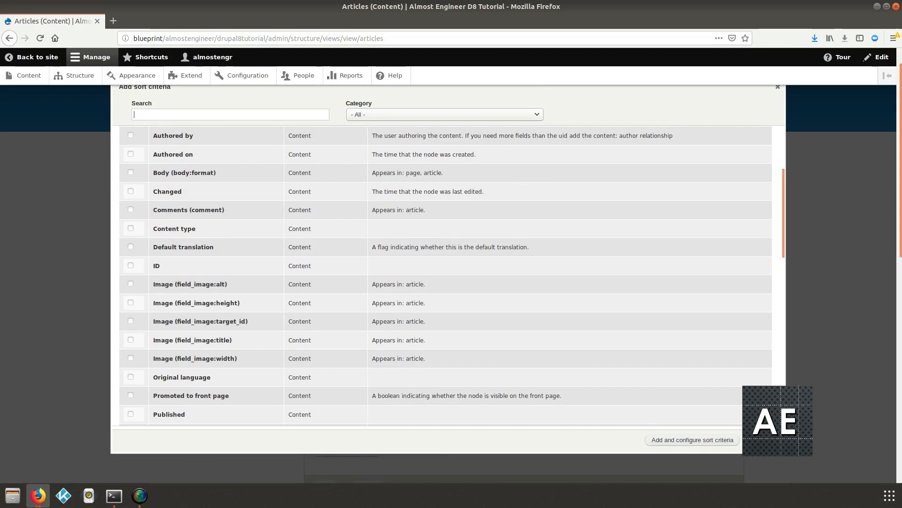
scroll(446, 276, down, 8)
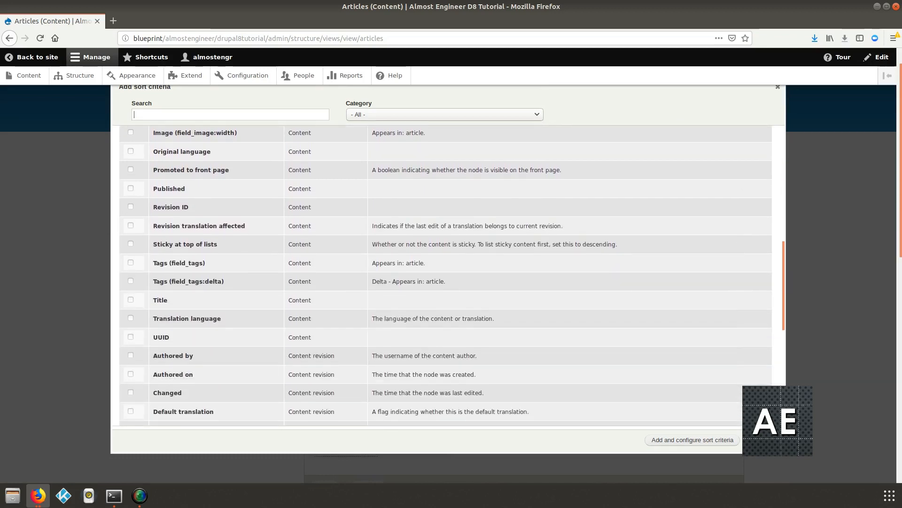
scroll(445, 276, down, 9)
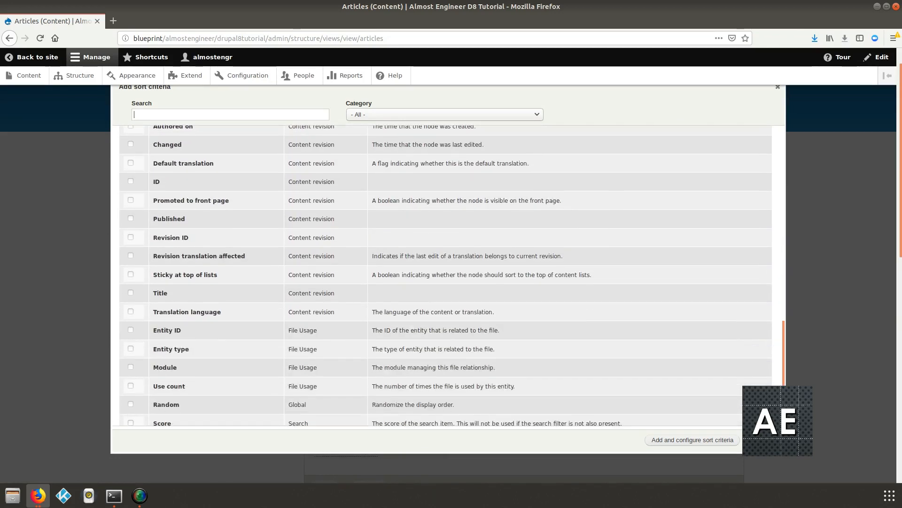
key(Escape)
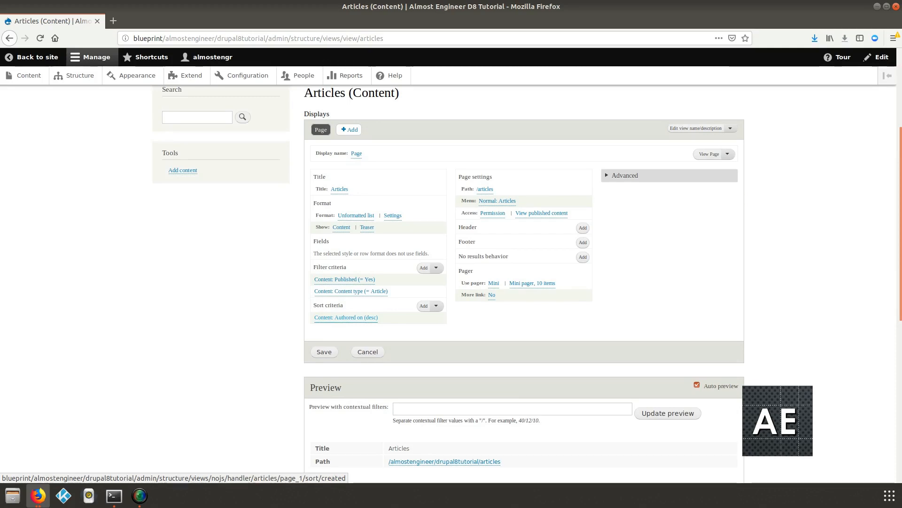
scroll(346, 317, down, 5)
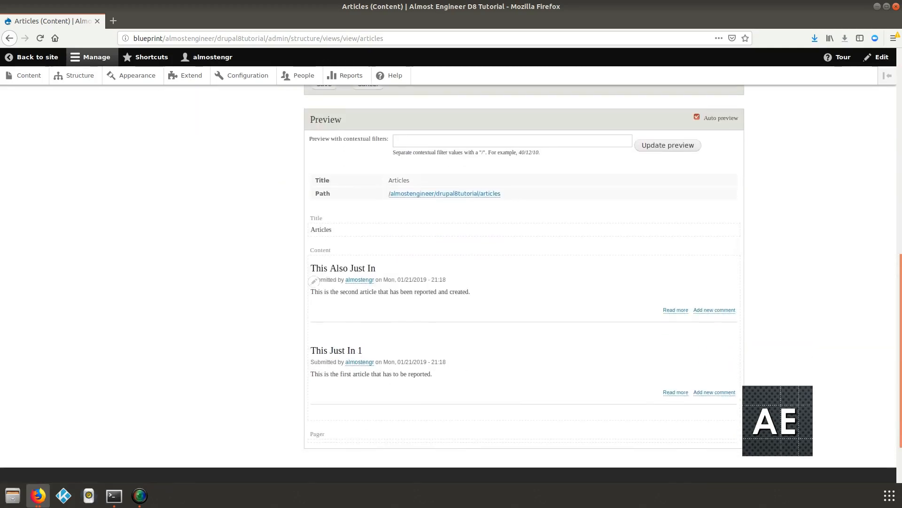
Open the article This Also Just In from the view's preview in a new browser tab for editing.
double_click(441, 361)
right_click(339, 268)
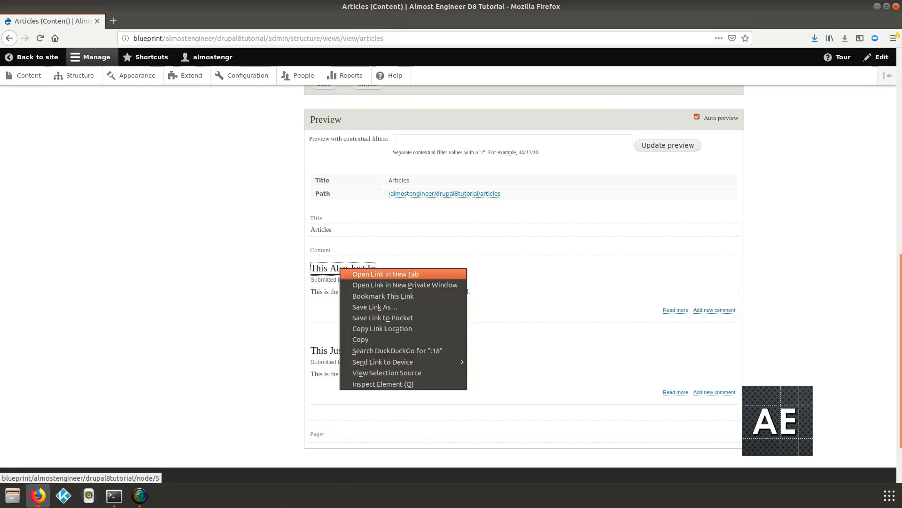
click(352, 306)
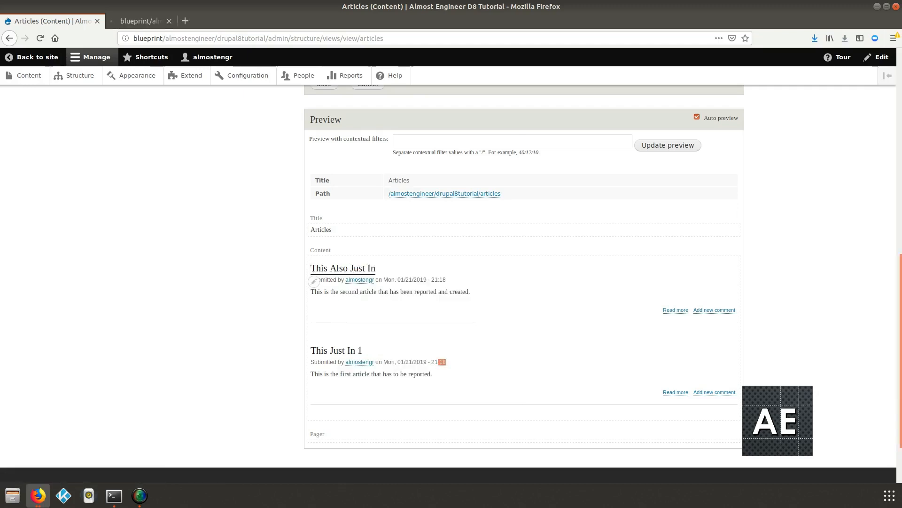
click(158, 21)
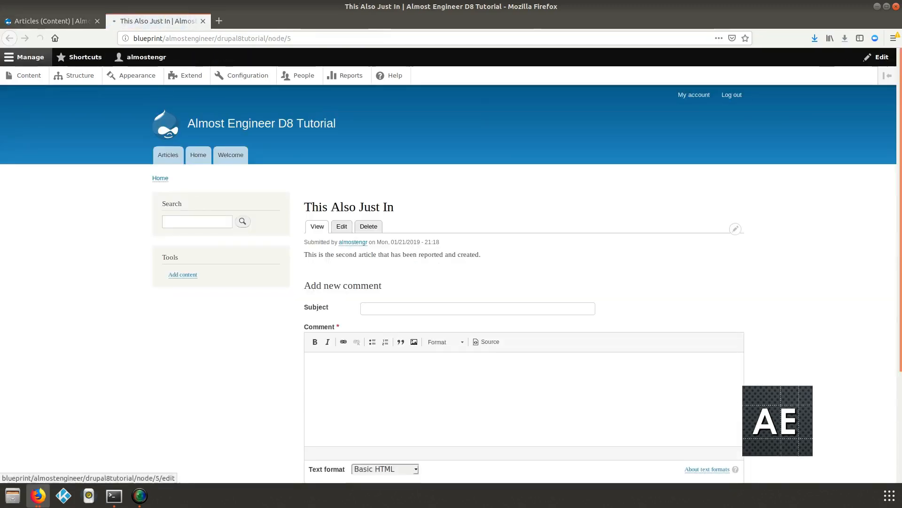
click(342, 226)
scroll(342, 226, down, 6)
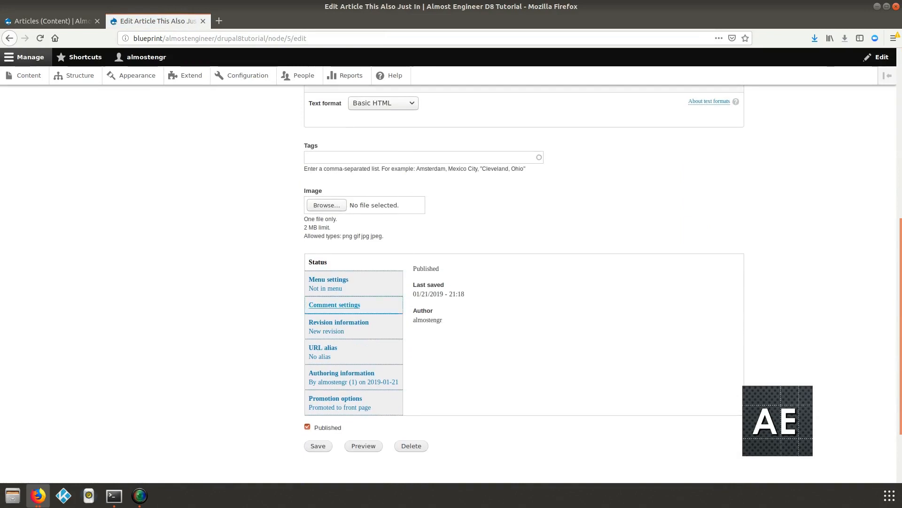
Set the article's Authored on time to 02:18:29 PM, save the article and close its tab.
click(342, 373)
click(510, 328)
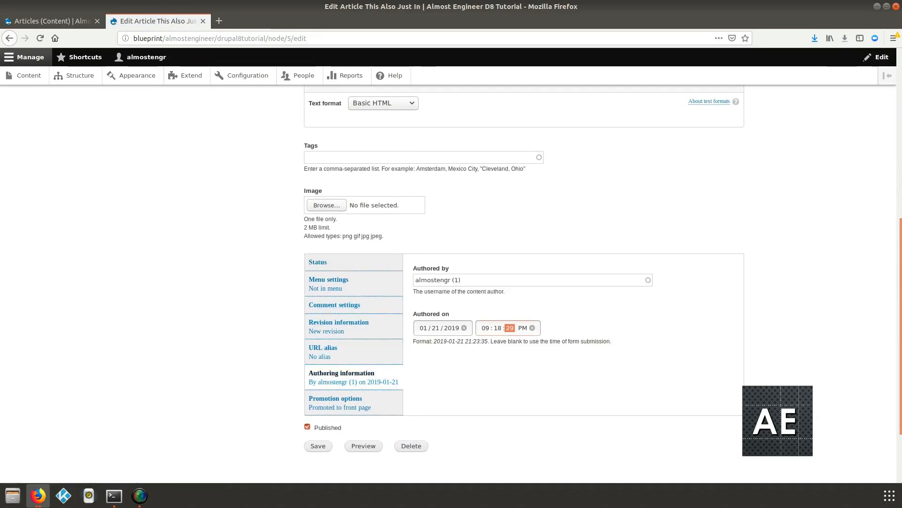
click(498, 329)
key(Left)
key(Down)
key(Down)
key(Down)
key(Down)
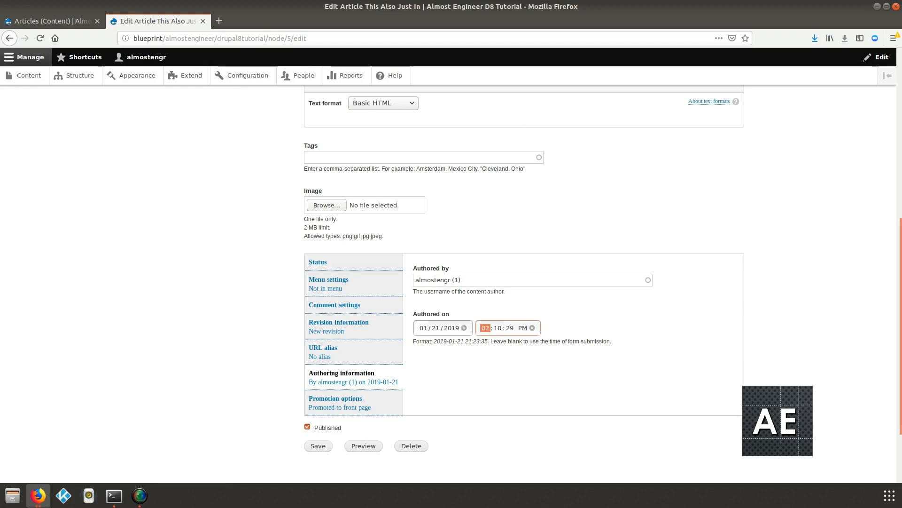
key(Return)
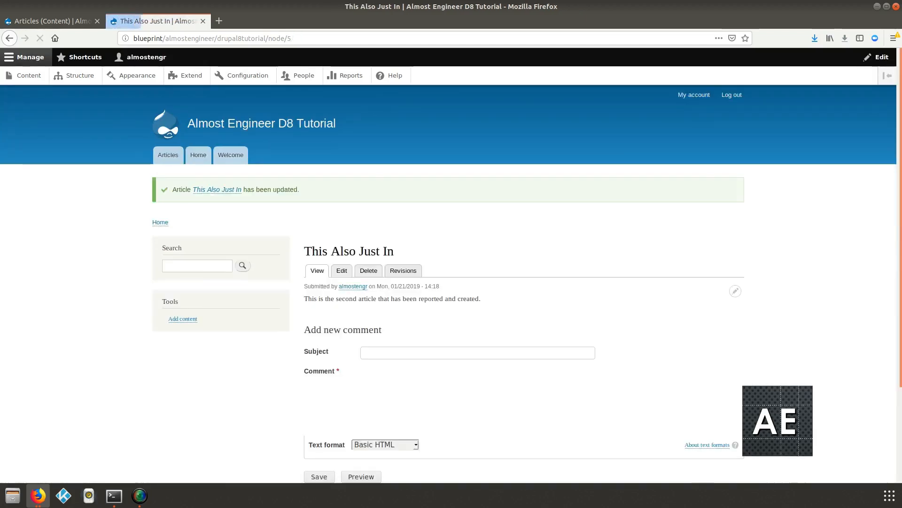
click(203, 20)
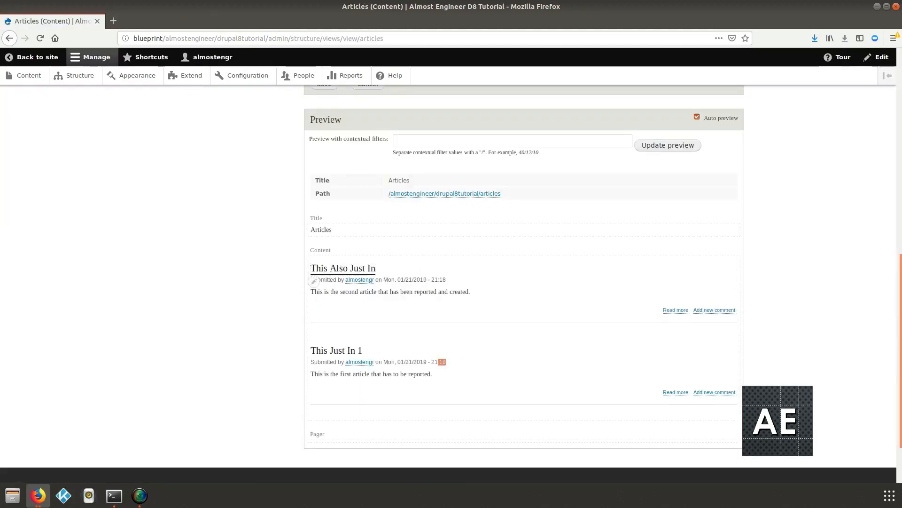
Save the Articles view and go to its refreshed preview.
scroll(346, 297, up, 5)
scroll(345, 297, down, 4)
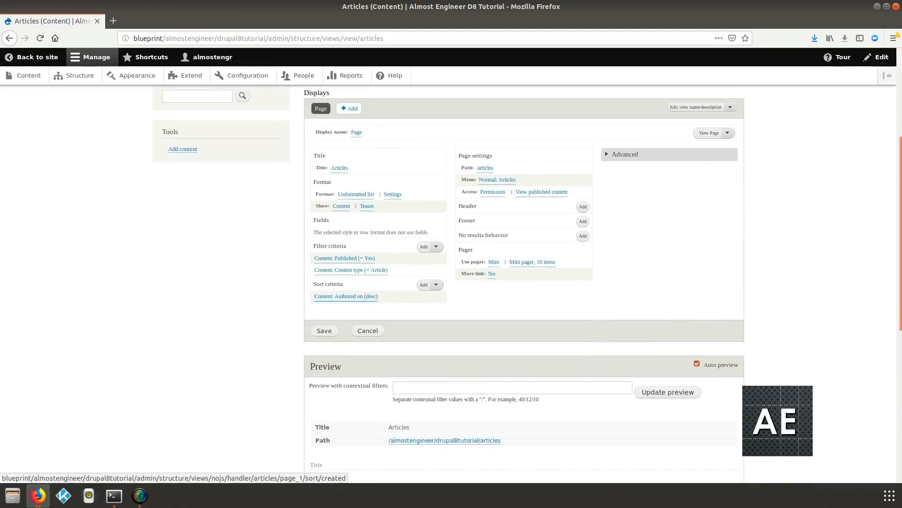
scroll(346, 297, up, 2)
scroll(346, 297, down, 2)
click(324, 330)
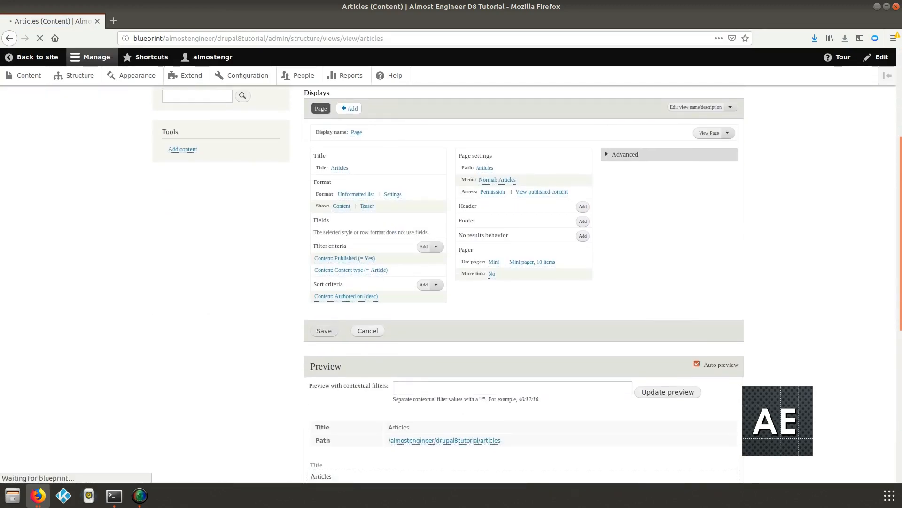
scroll(524, 282, down, 10)
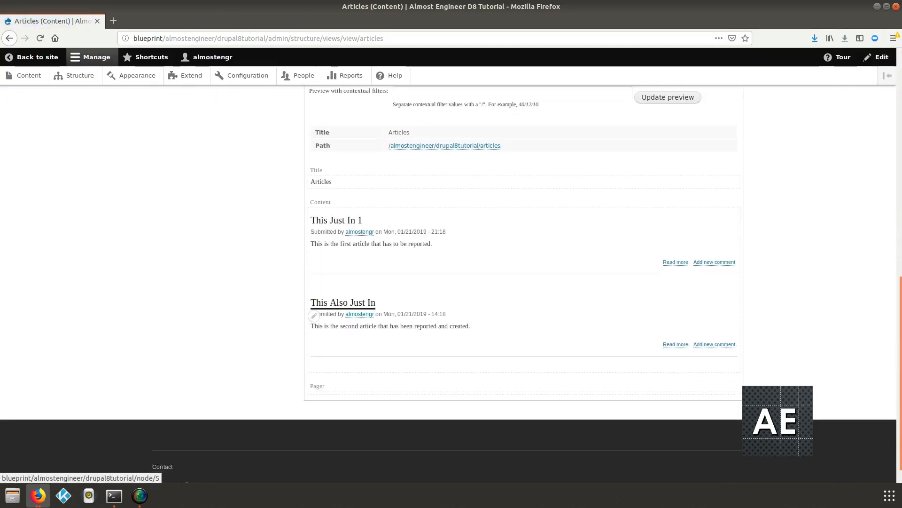
Compare the order of the two articles in the preview with their submission dates and times.
mouse_move(395, 314)
mouse_down()
mouse_move(446, 314)
mouse_move(329, 302)
mouse_move(311, 310)
mouse_move(310, 303)
mouse_up()
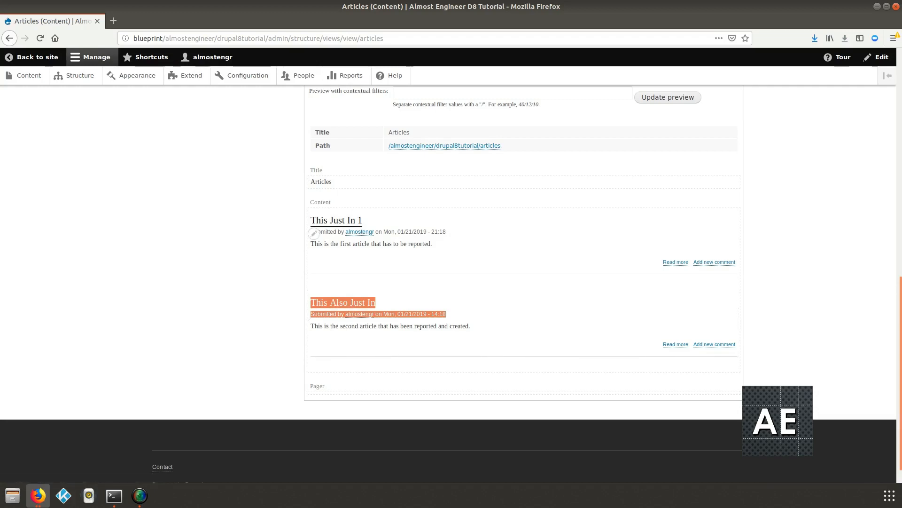
drag(447, 231, 405, 232)
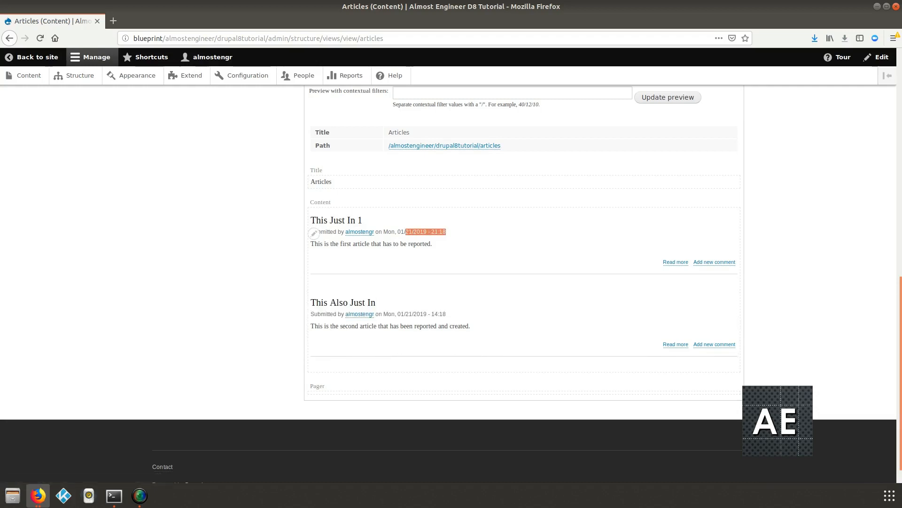
scroll(405, 232, up, 3)
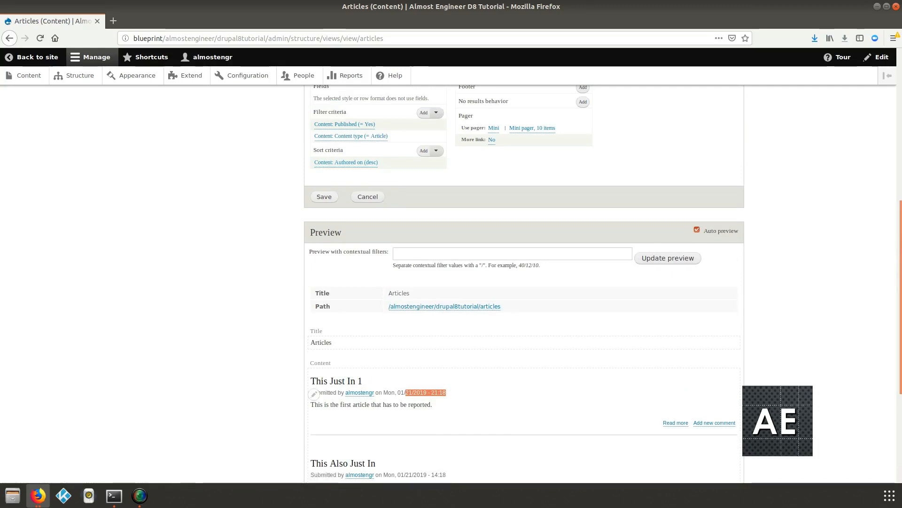
scroll(524, 282, down, 2)
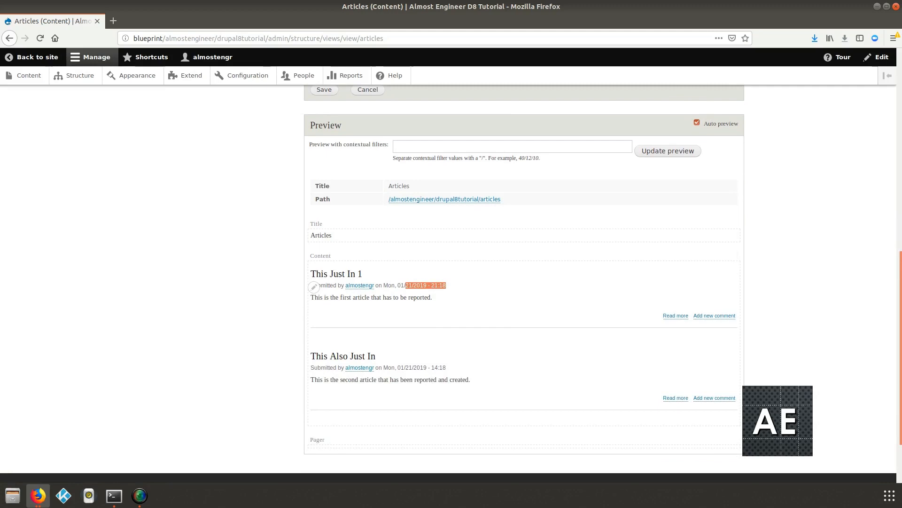
drag(392, 285, 428, 297)
Expand the view's advanced settings, and add a global Text area to the page header.
scroll(428, 297, up, 3)
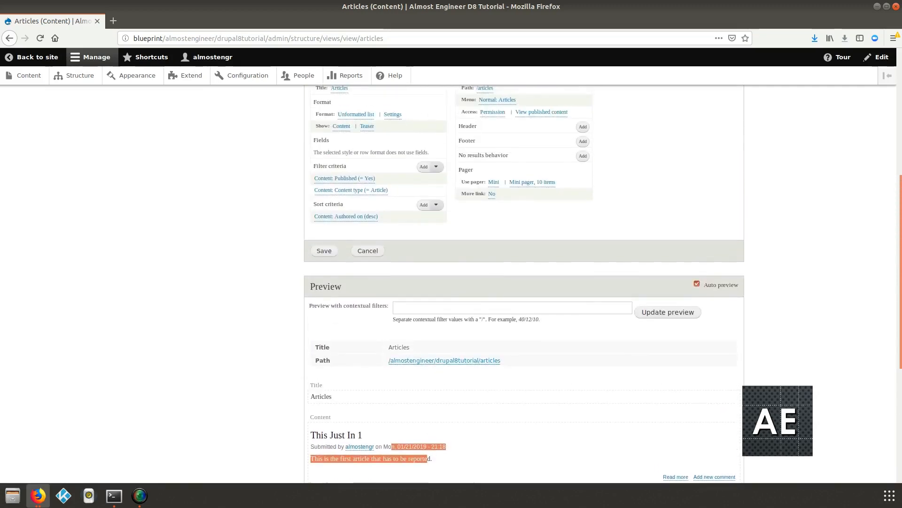
scroll(524, 282, up, 3)
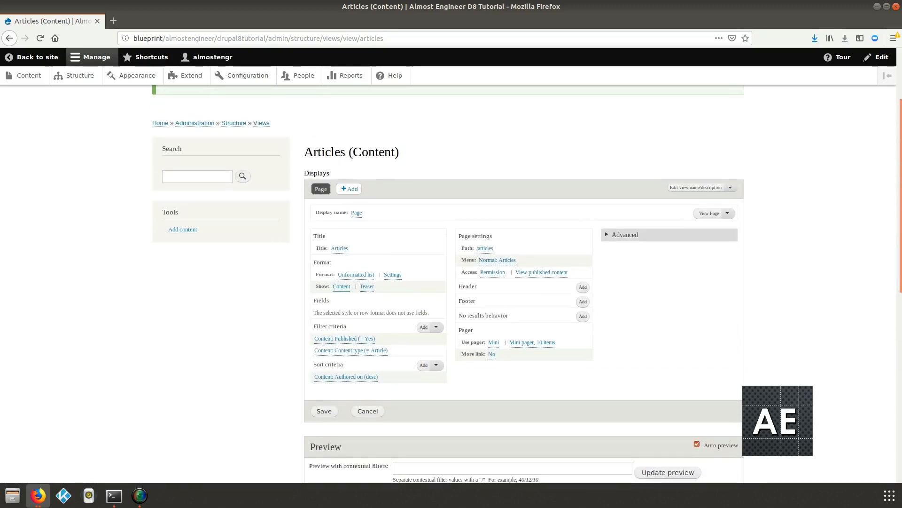
click(624, 235)
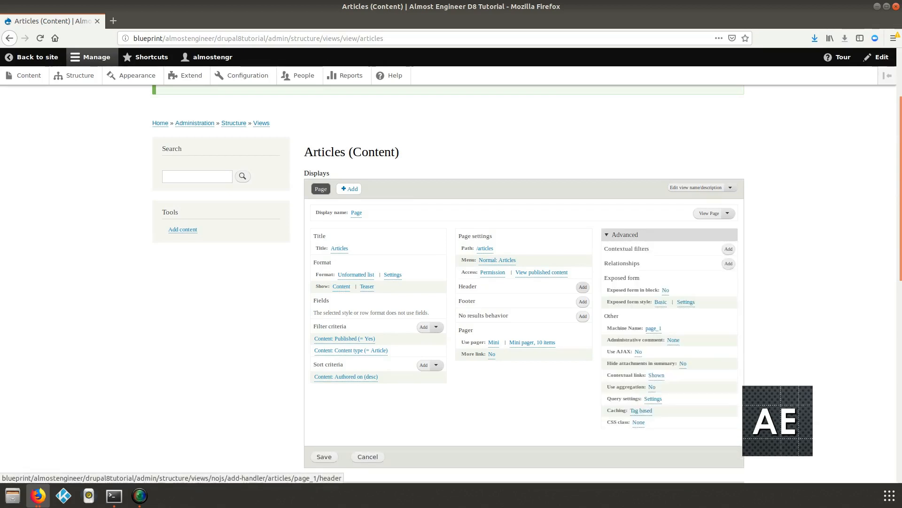
click(583, 287)
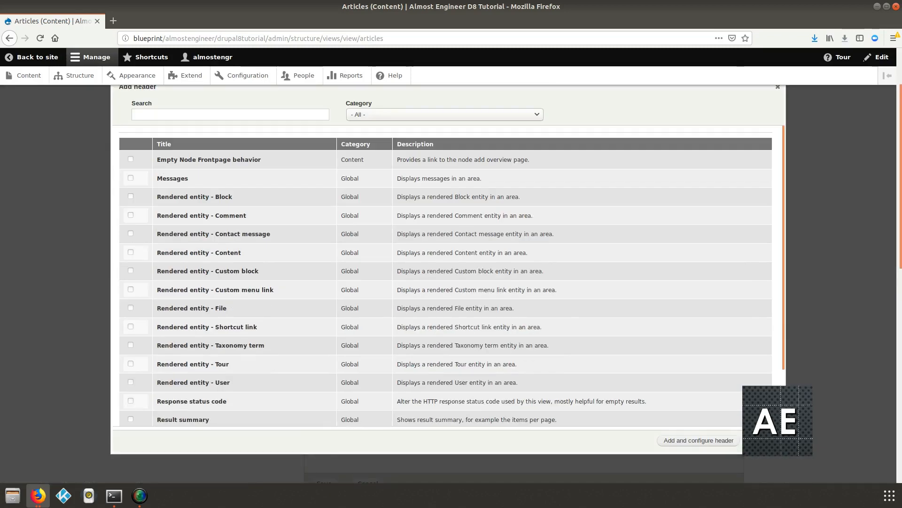
scroll(445, 277, down, 3)
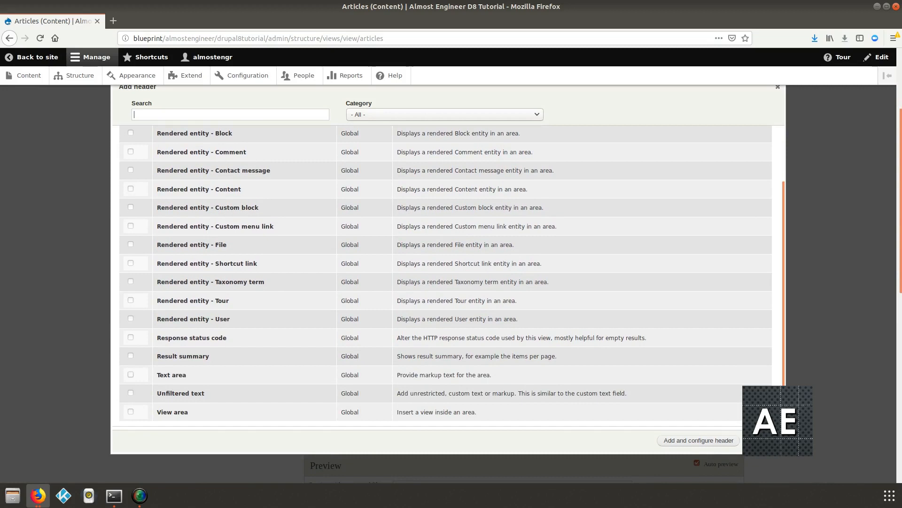
click(131, 375)
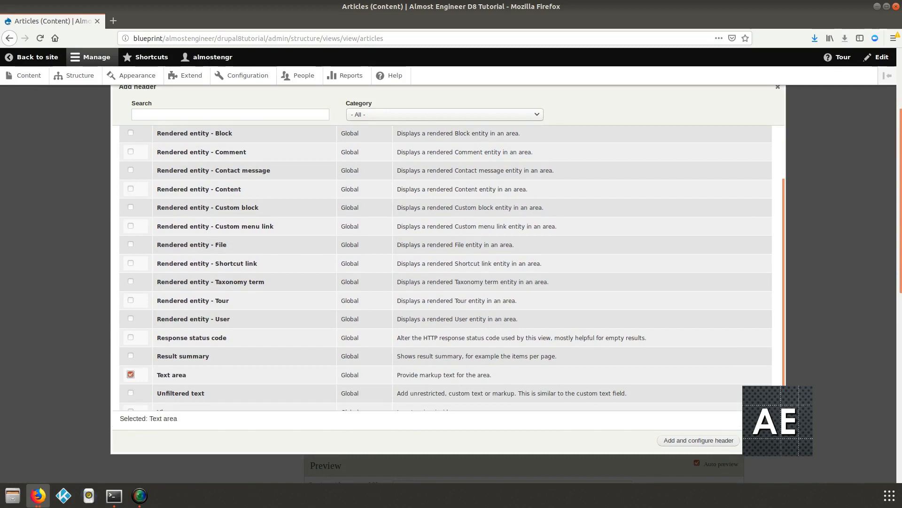
click(699, 440)
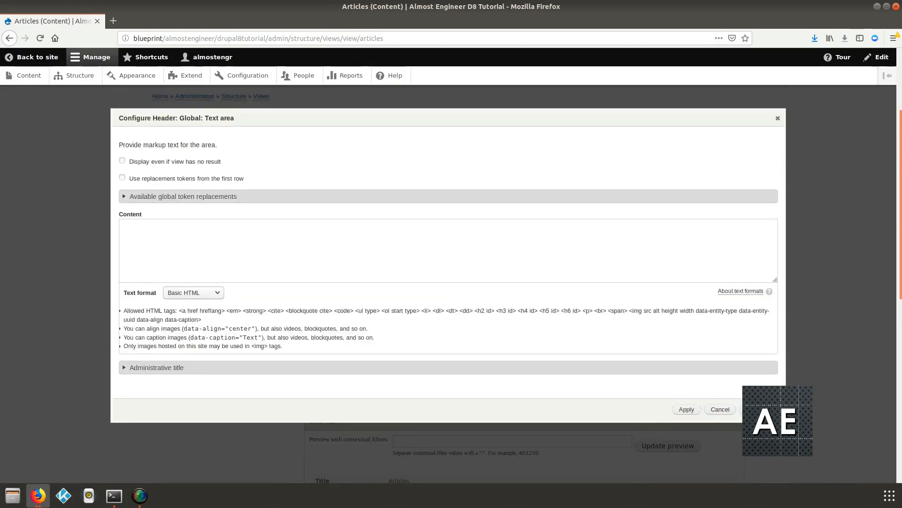
Enter "The latest articles are listed below." as the header content and display it even if the view has no result.
click(121, 226)
text(New)
key(BackSpace)
key(BackSpace)
key(BackSpace)
key(BackSpace)
text(The latest awrticles are listed blow)
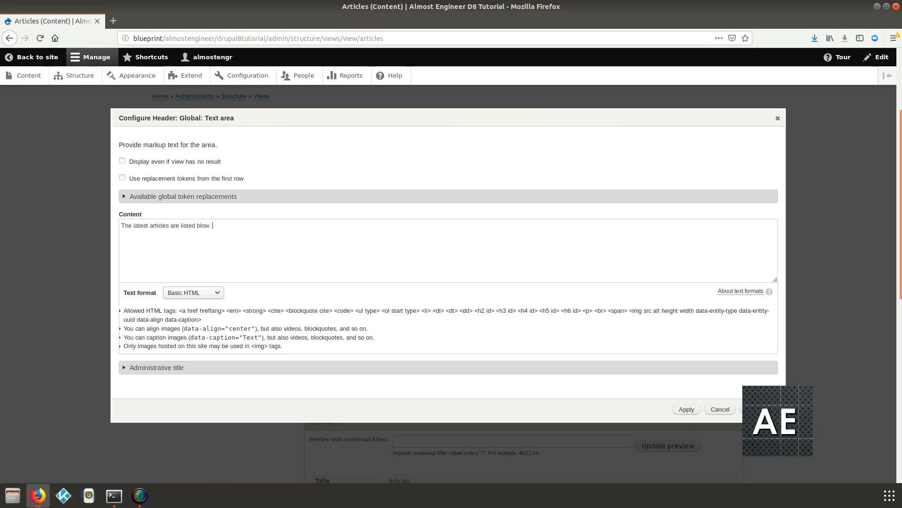
key(ctrl+BackSpace)
key(ctrl+BackSpace)
text(listed below.)
scroll(449, 284, down, 1)
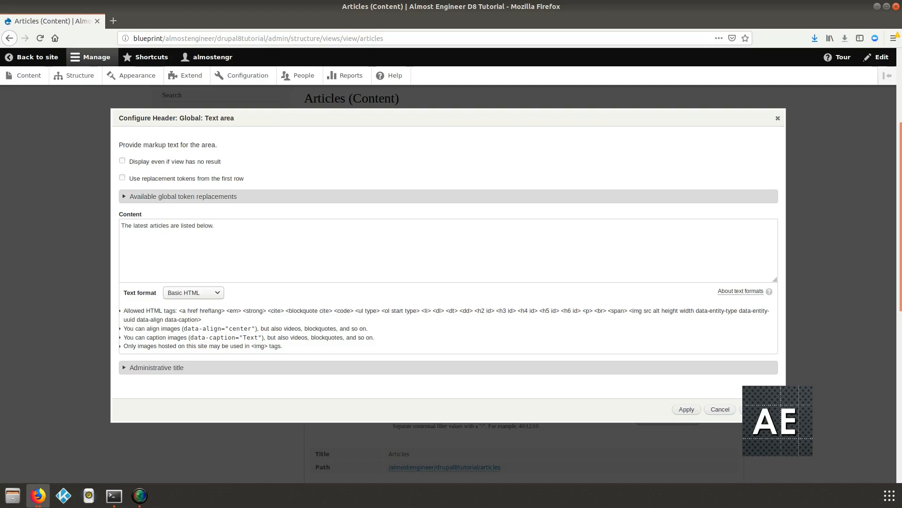
click(122, 161)
scroll(449, 284, down, 1)
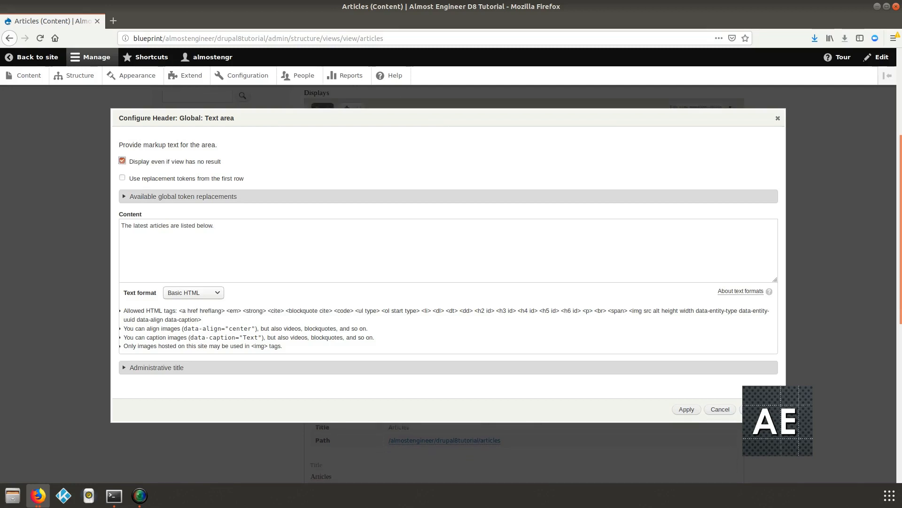
Examine the available global token replacements for the header text area, including the current page and page count tokens.
click(183, 197)
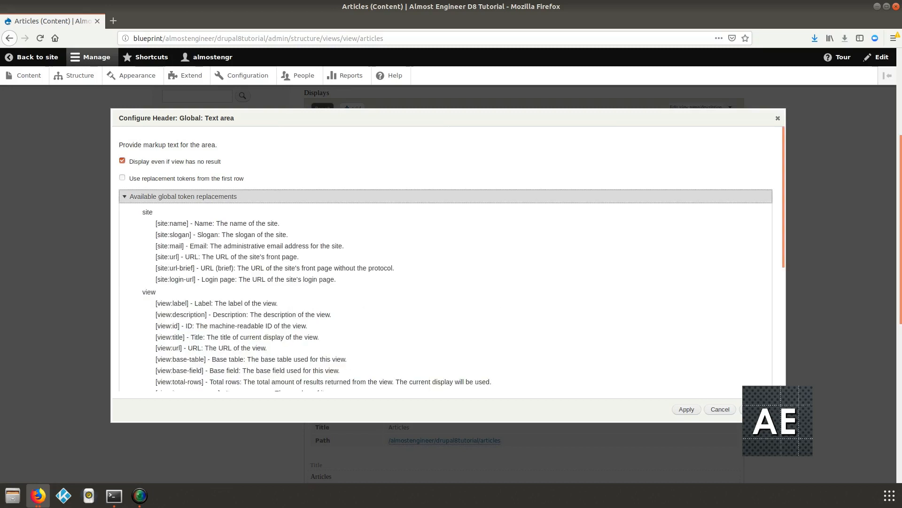
scroll(445, 263, down, 4)
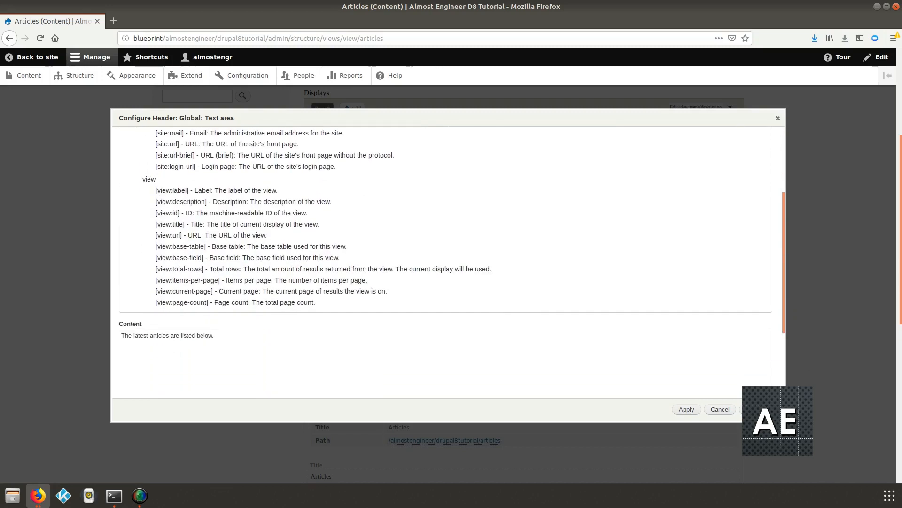
drag(156, 291, 212, 291)
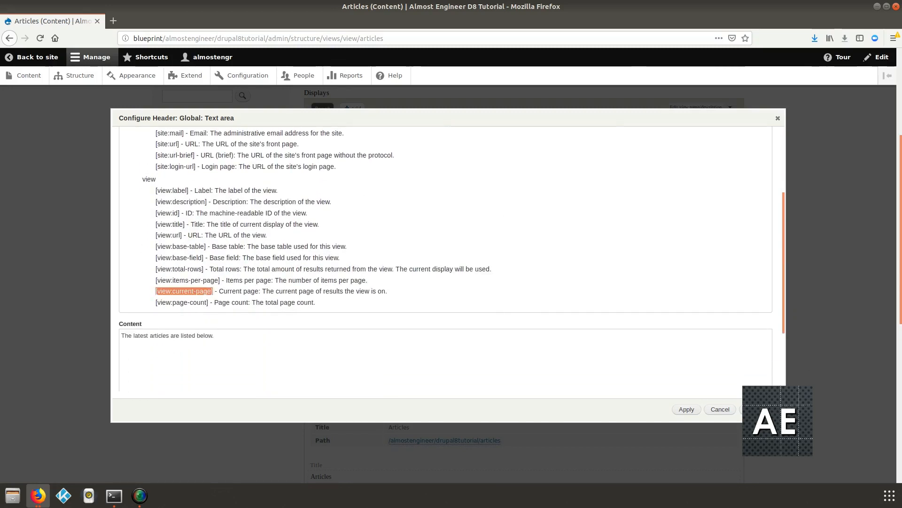
scroll(445, 263, up, 4)
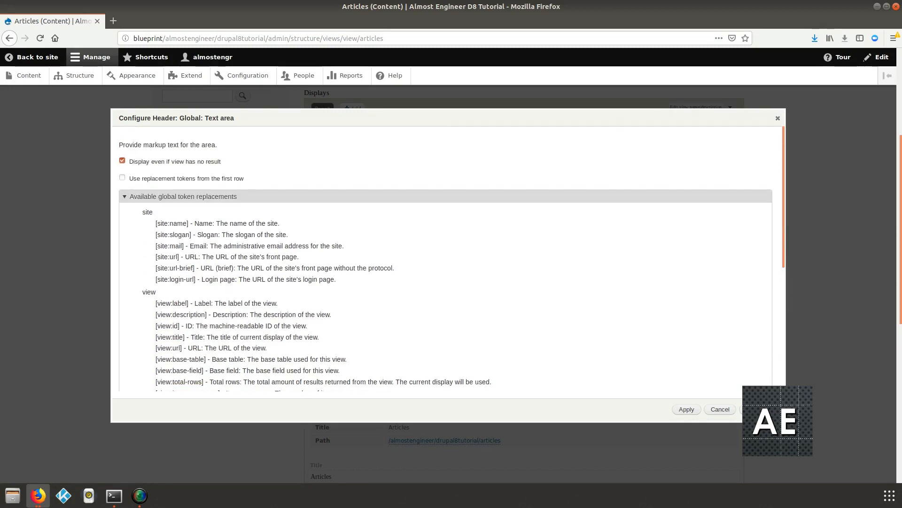
scroll(446, 263, down, 3)
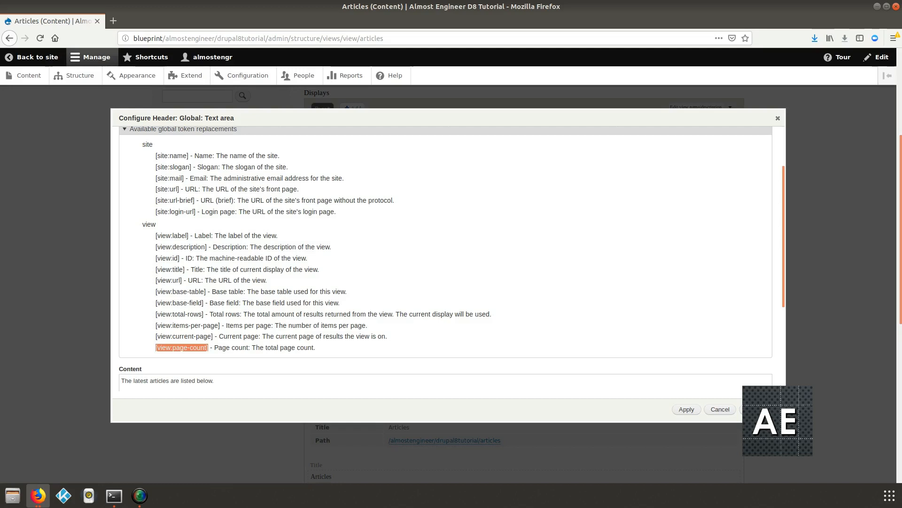
scroll(446, 259, down, 5)
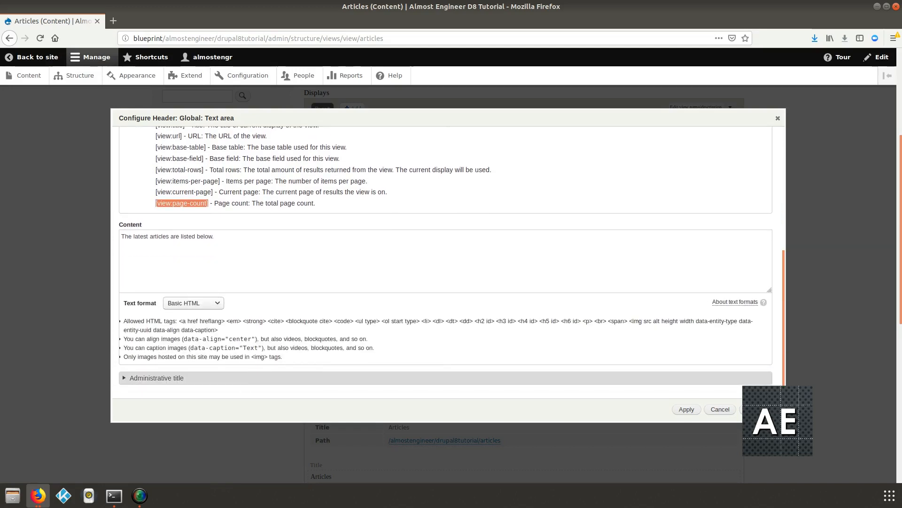
drag(215, 237, 163, 236)
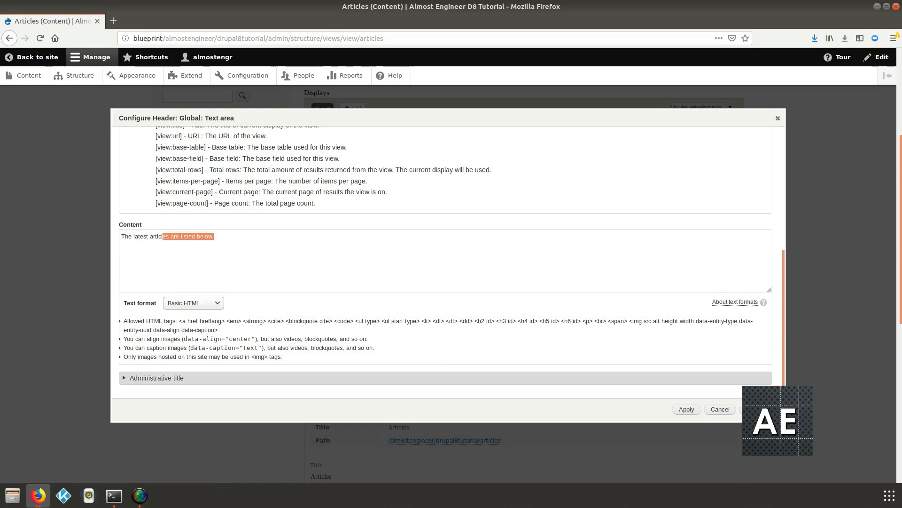
Apply the header text area settings and check the header text in the view's preview.
click(686, 409)
scroll(524, 284, down, 3)
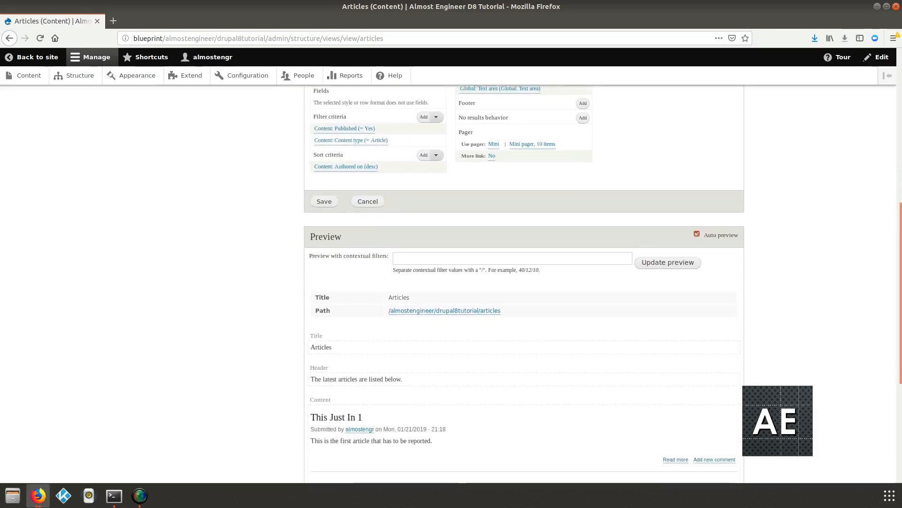
scroll(524, 284, down, 4)
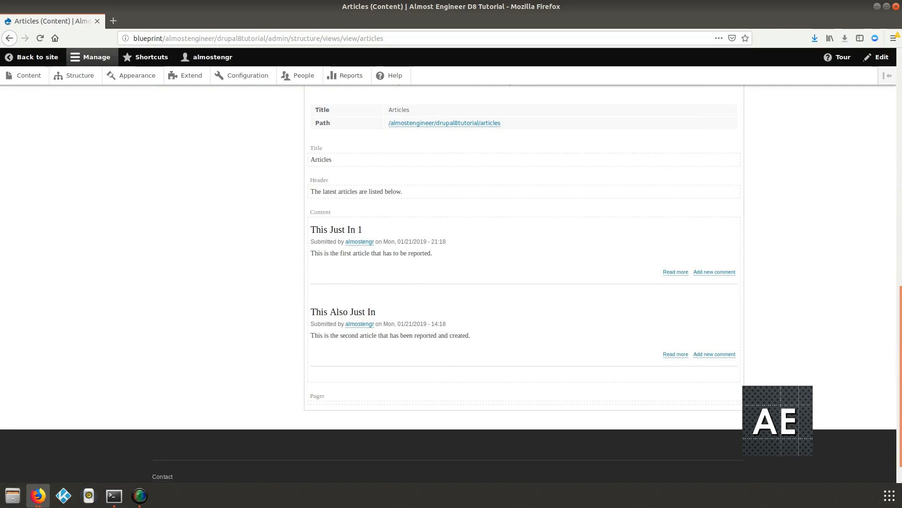
drag(315, 191, 403, 192)
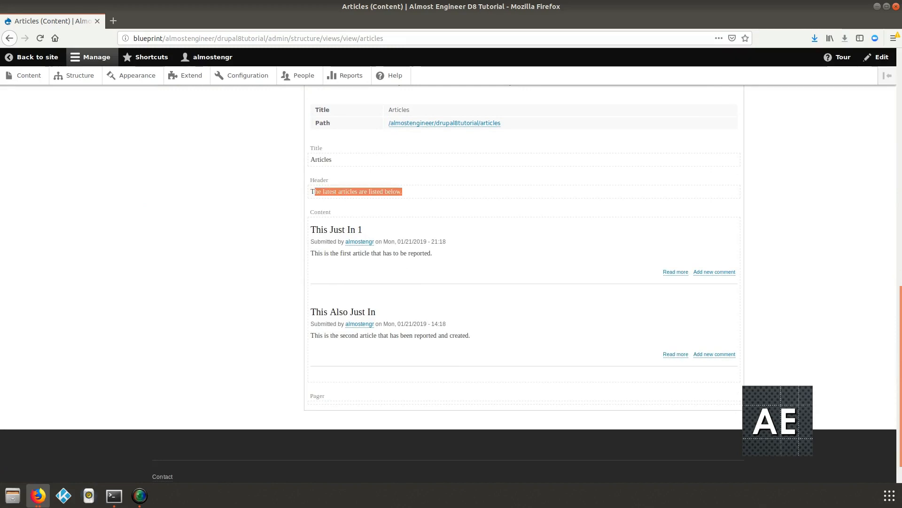
Save the Articles view with its header text area.
scroll(524, 282, up, 10)
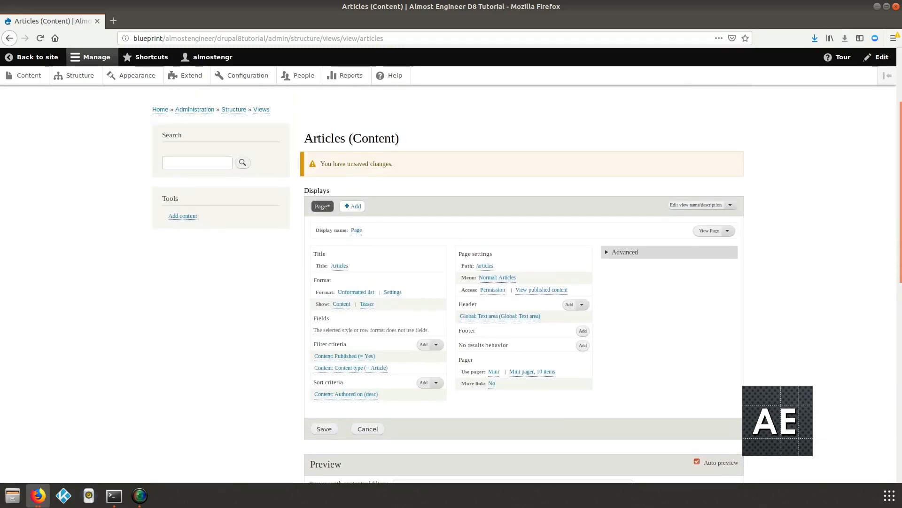
click(324, 442)
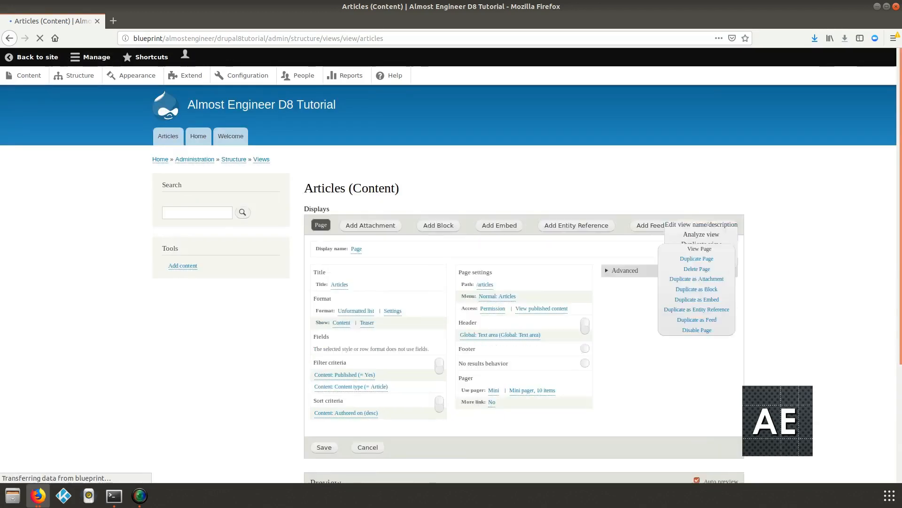
scroll(452, 282, down, 5)
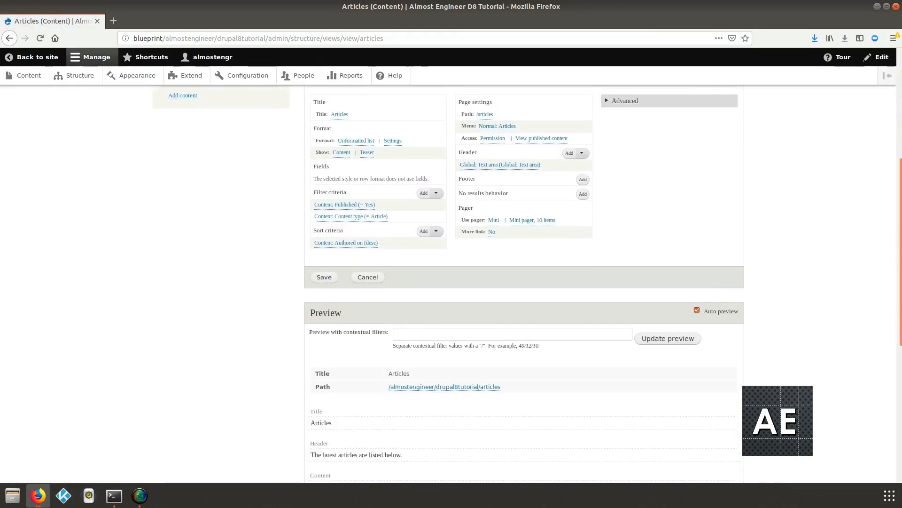
double_click(466, 178)
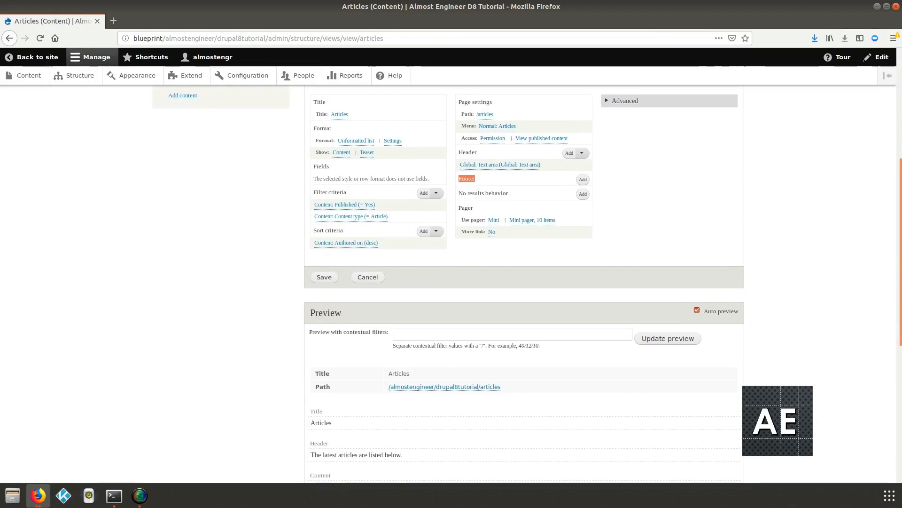
Add a global Text area as the page's no results behavior.
click(582, 193)
scroll(446, 272, down, 5)
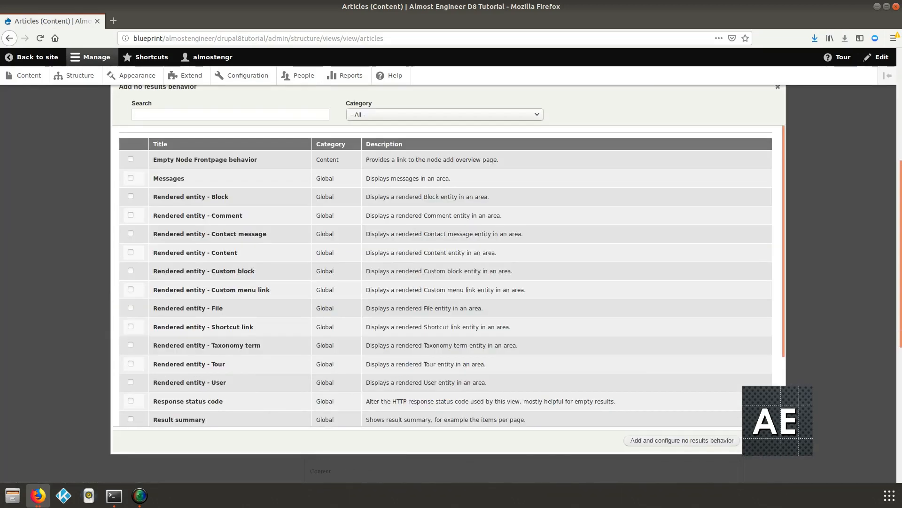
scroll(446, 273, down, 2)
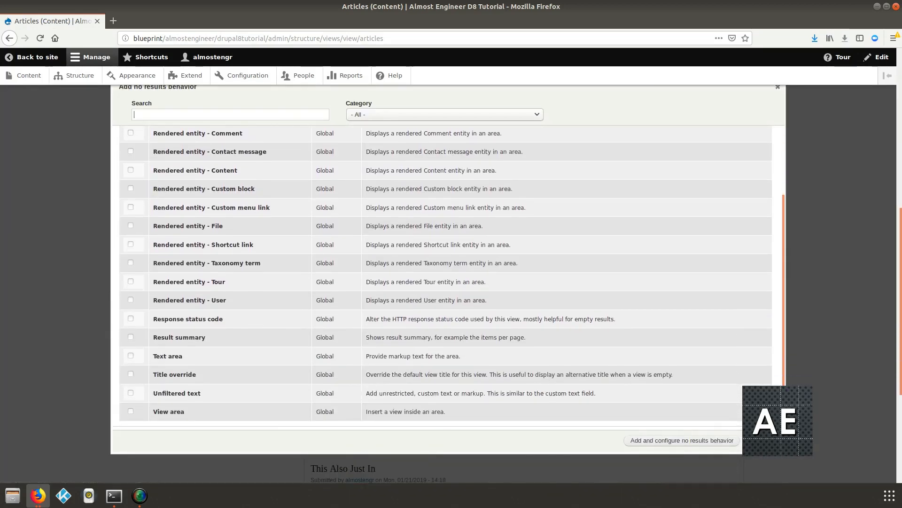
click(130, 356)
scroll(446, 266, down, 1)
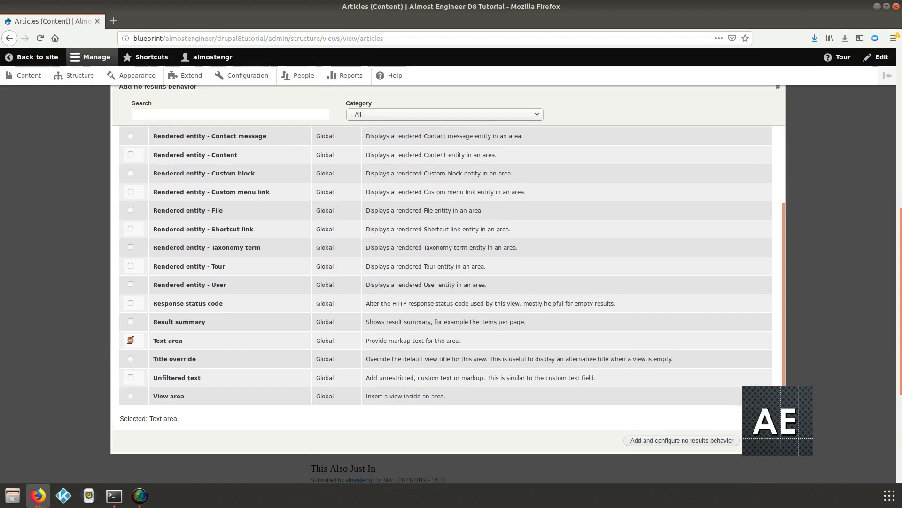
click(682, 440)
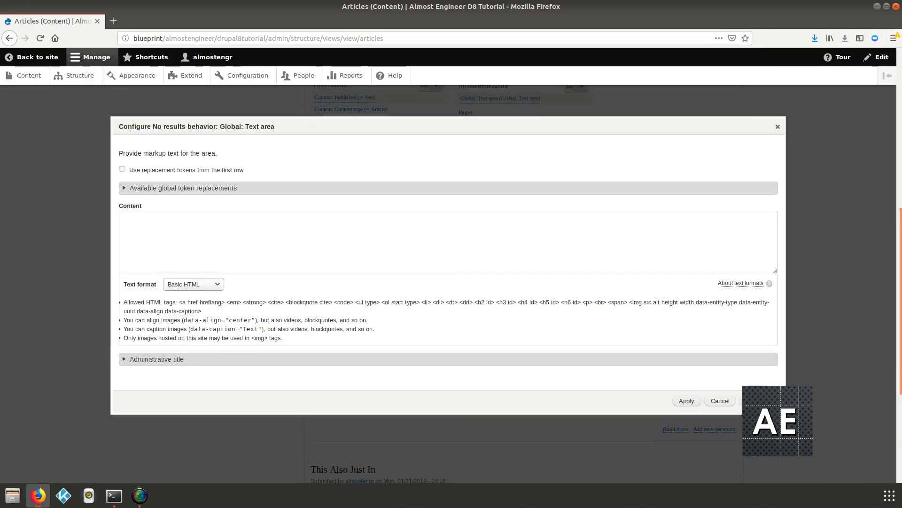
Enter "Nothing to show" as the content of the no results text area, apply it, and save the view.
click(448, 242)
text(Nothing to show)
click(686, 401)
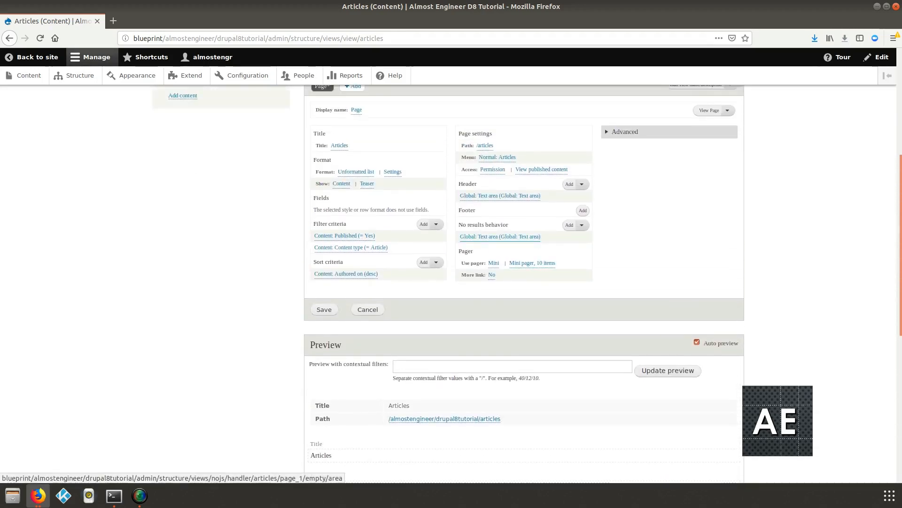
click(324, 309)
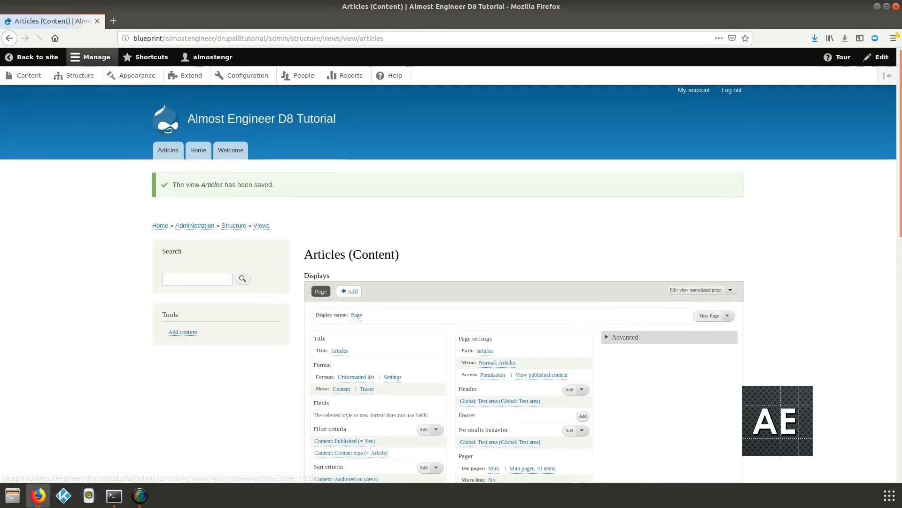
scroll(483, 300, down, 10)
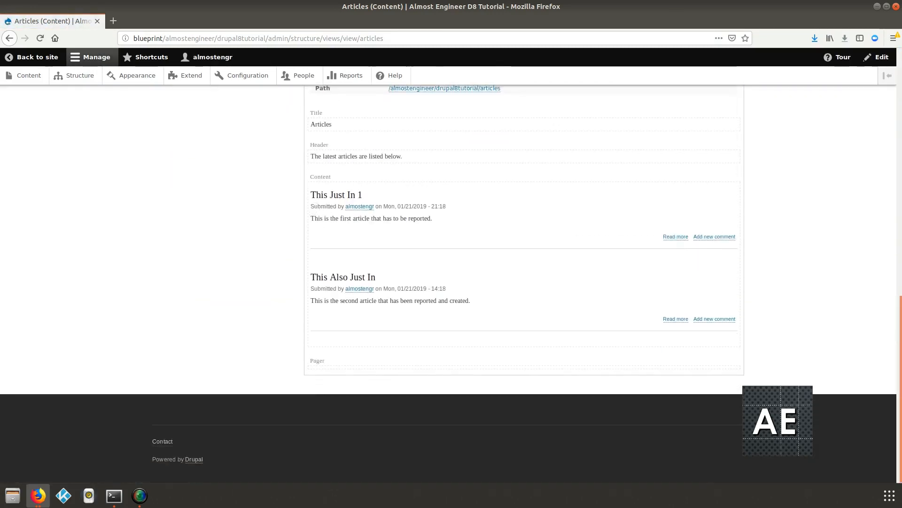
Try to empty the view's results by deselecting Article in the Content type filter and applying the change.
scroll(483, 301, up, 9)
click(350, 180)
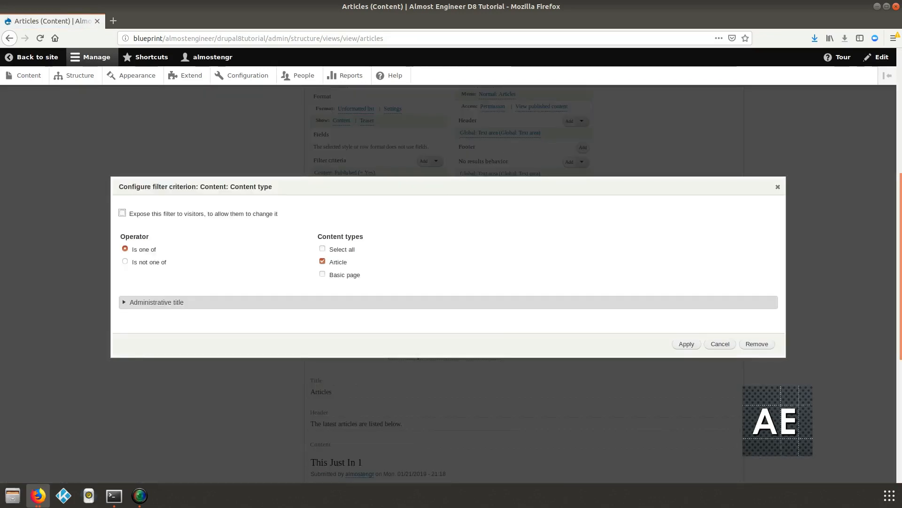
click(323, 262)
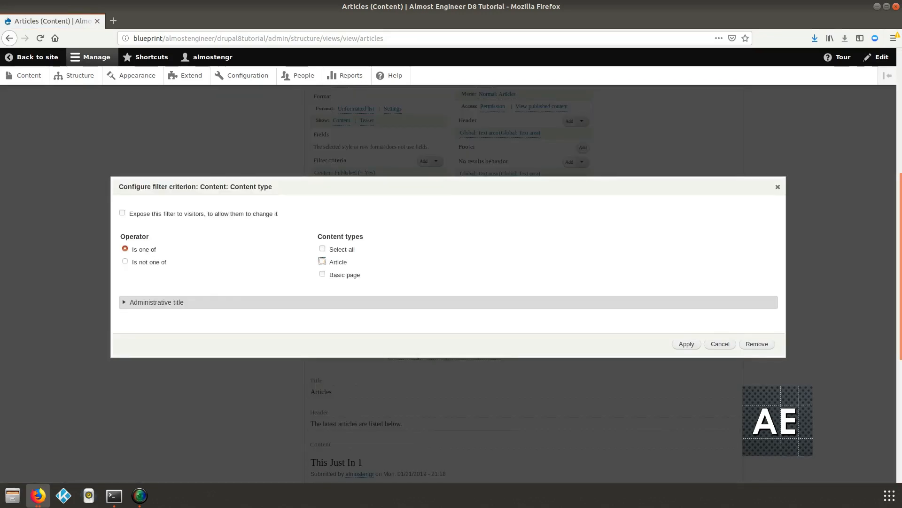
key(Return)
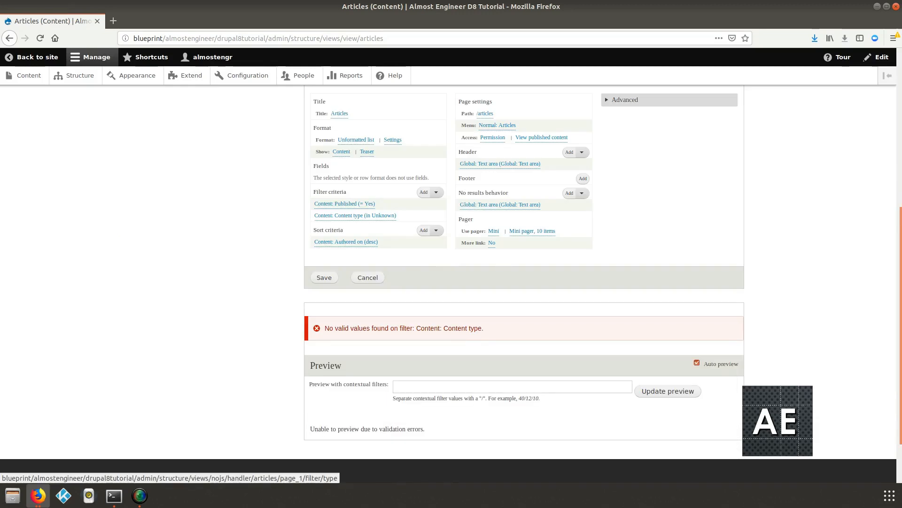
scroll(452, 282, down, 2)
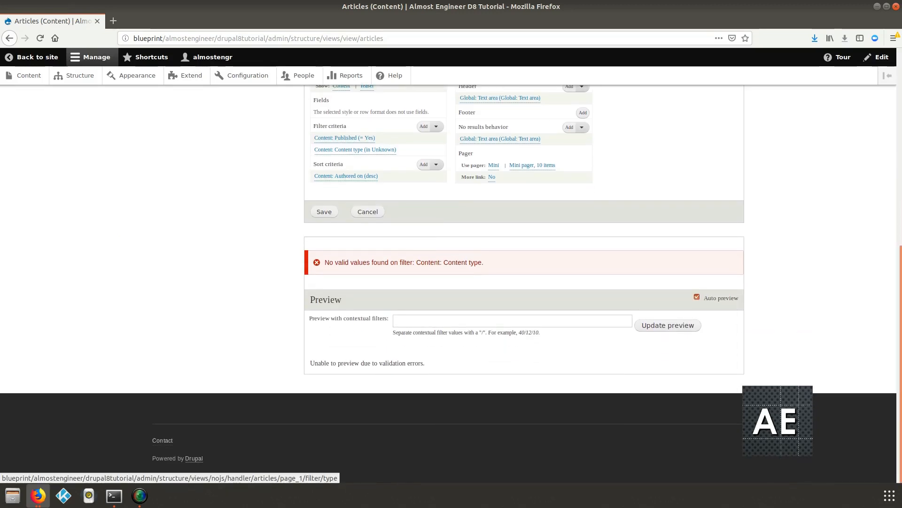
Set the Content type filter to "Is not one of" with all content types selected, and apply it.
click(355, 149)
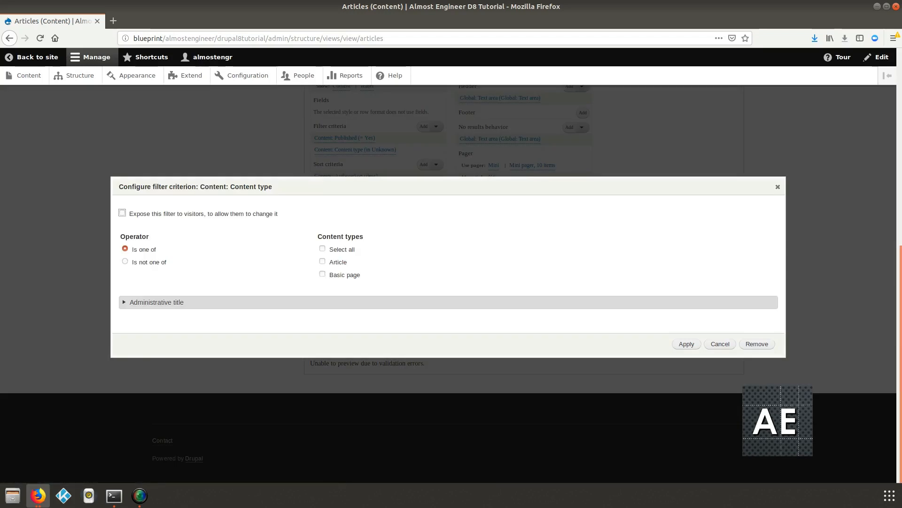
click(125, 261)
click(322, 249)
click(687, 344)
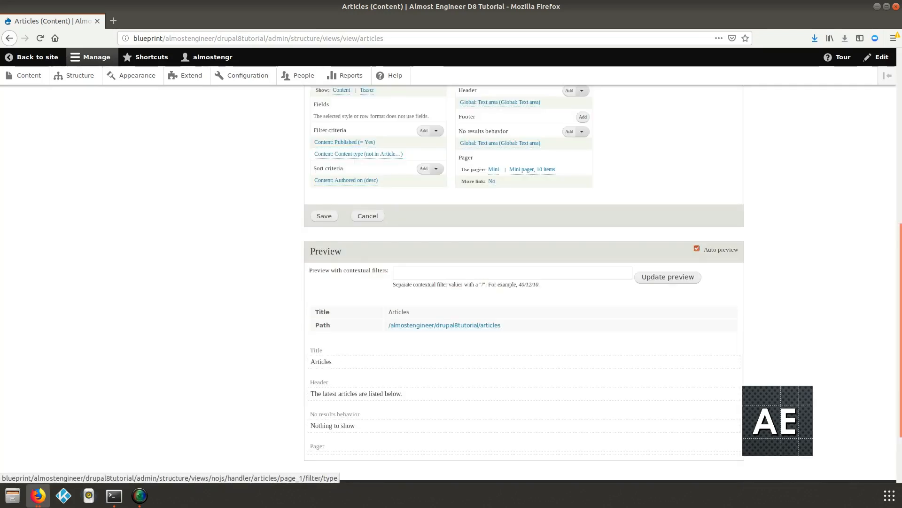
click(347, 153)
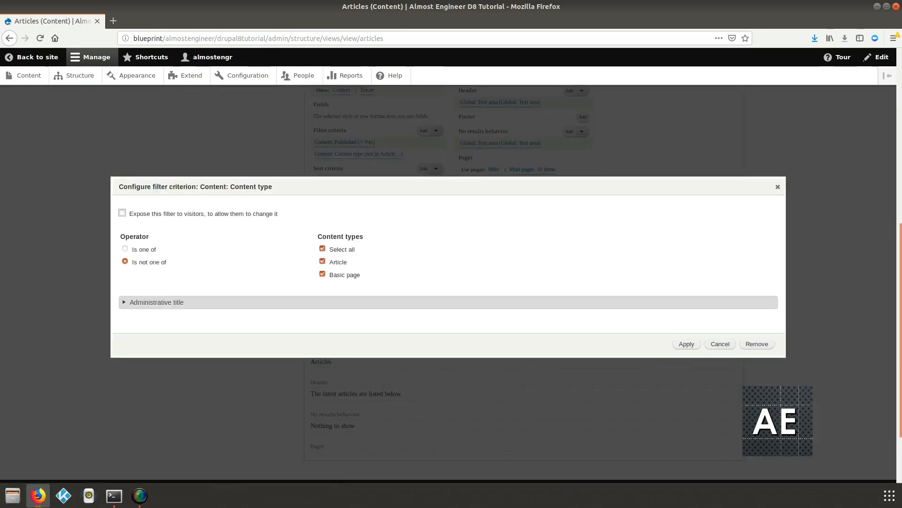
click(687, 344)
Check the no results text in the view's preview and save the view.
scroll(686, 344, down, 3)
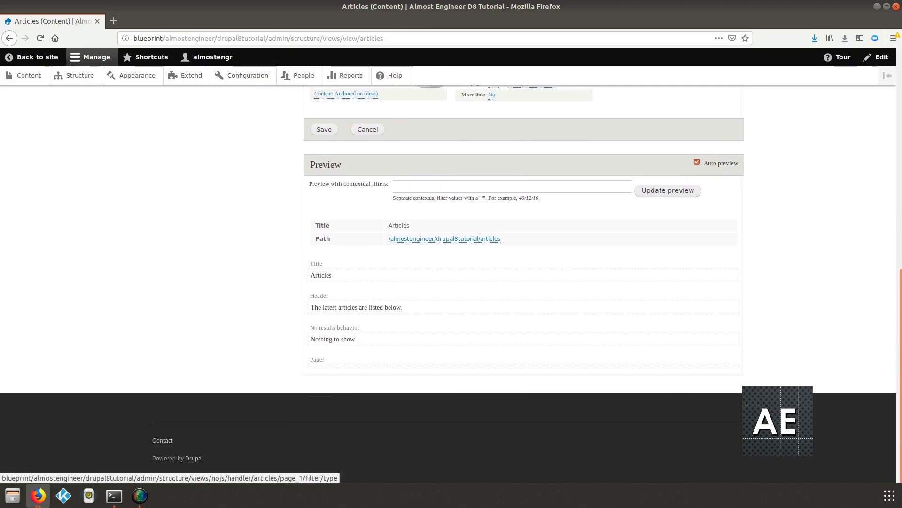
drag(310, 328, 356, 339)
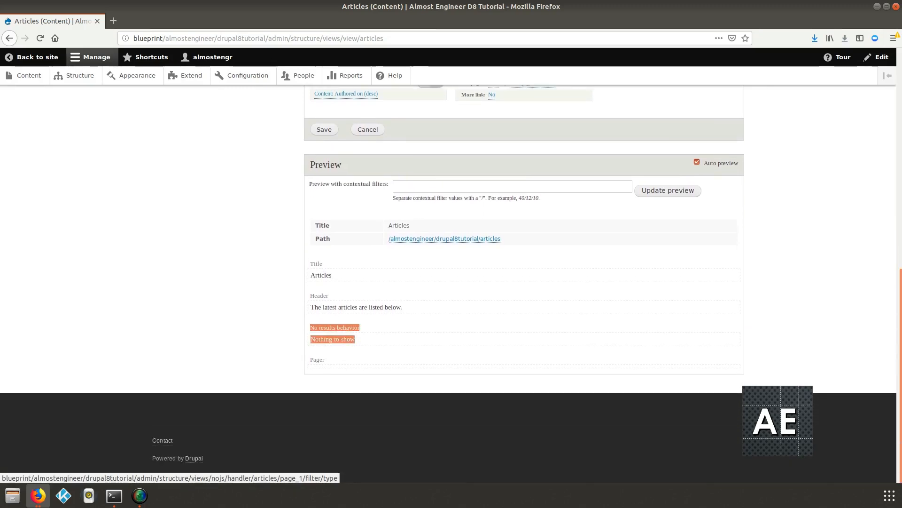
scroll(525, 282, up, 4)
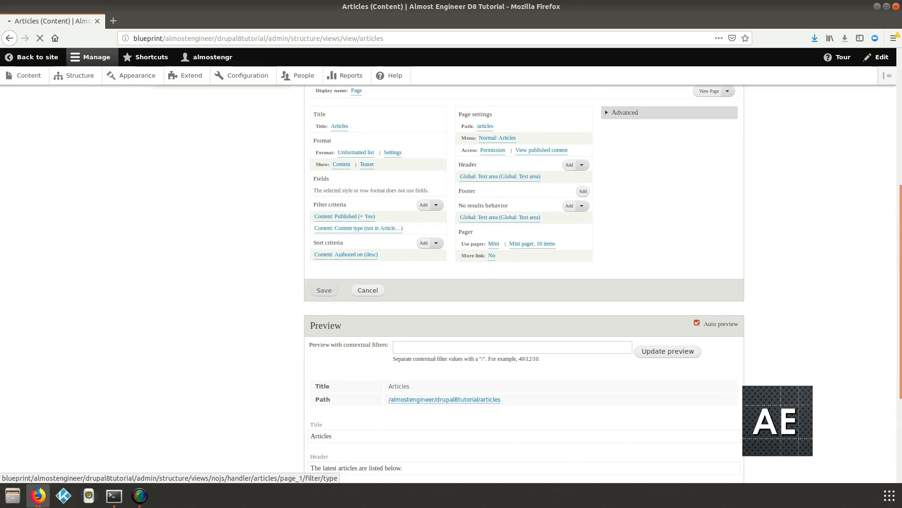
scroll(359, 228, down, 7)
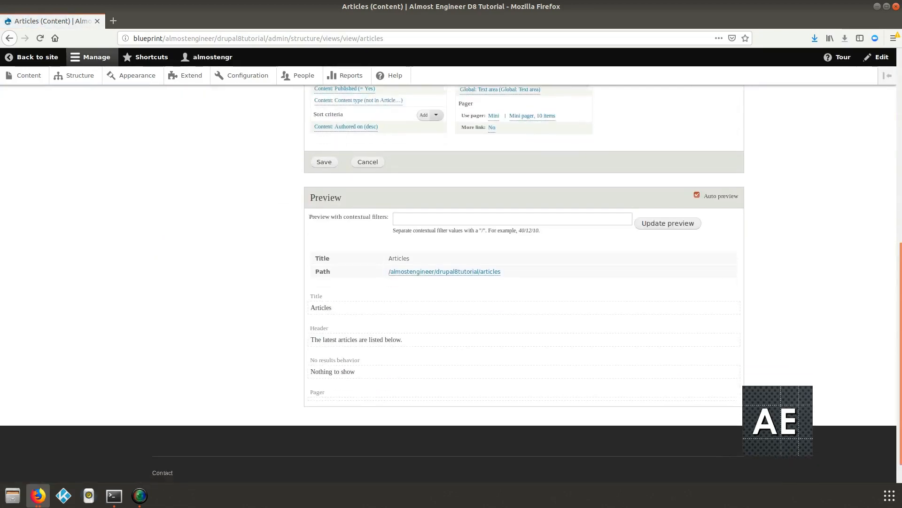
drag(321, 339, 356, 339)
scroll(524, 282, up, 5)
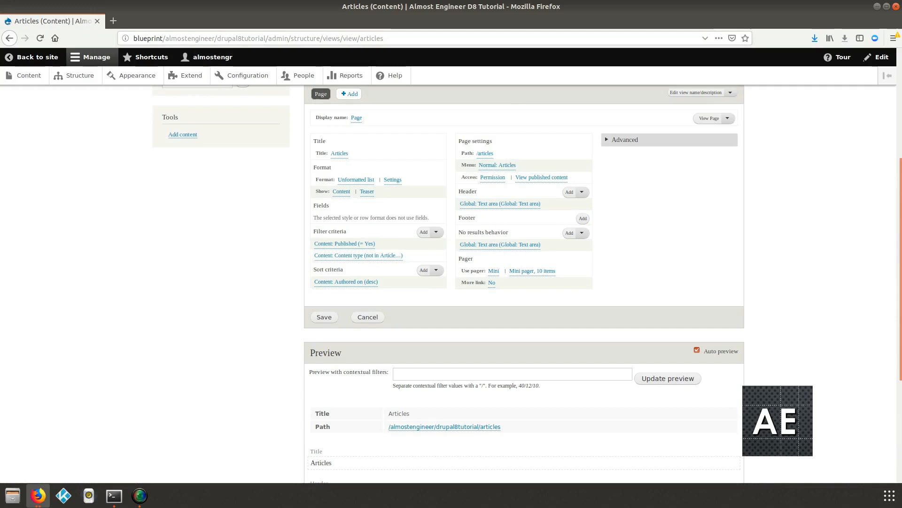
Open the site's drupal8tutorial/articles page in a new browser tab and check its no results text.
drag(395, 38, 272, 39)
text(rticle)
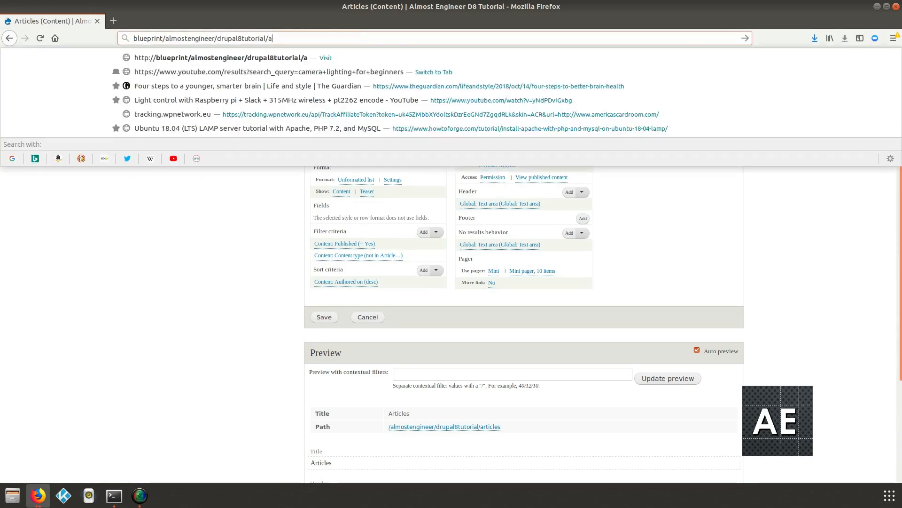
text(s)
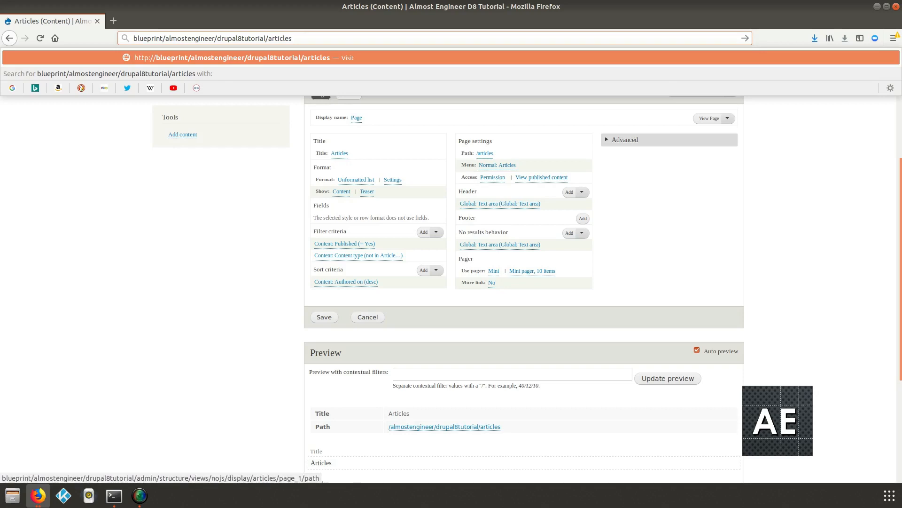
key(alt+Return)
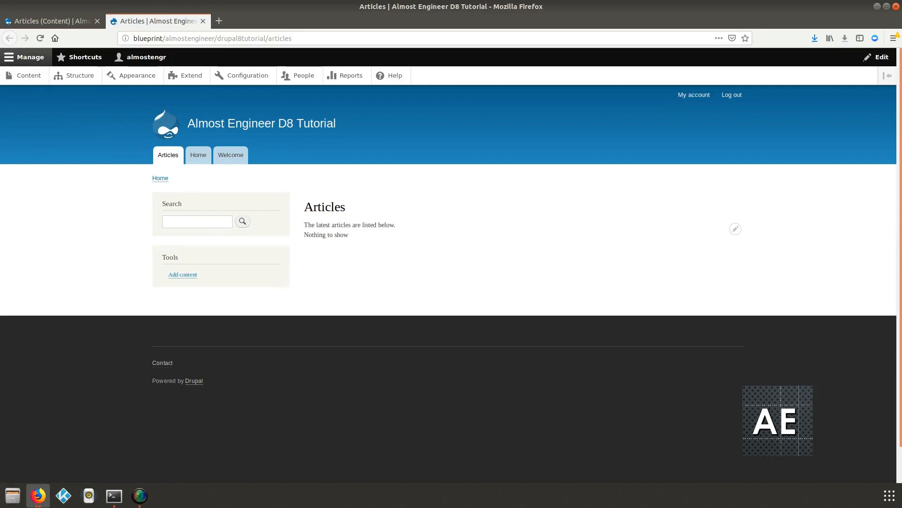
drag(350, 235, 314, 235)
Return to the view editor, set the Content type filter to "Is one of" with only Article selected, and save the view.
click(52, 21)
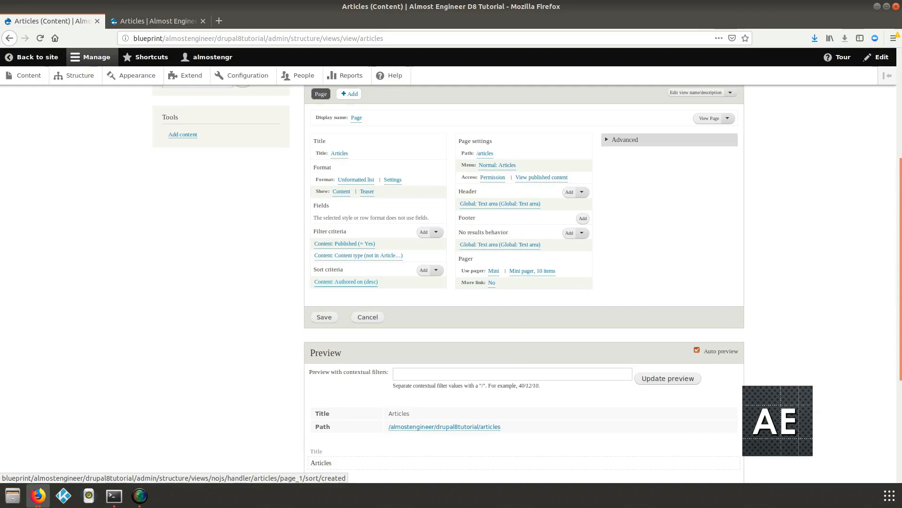
click(358, 255)
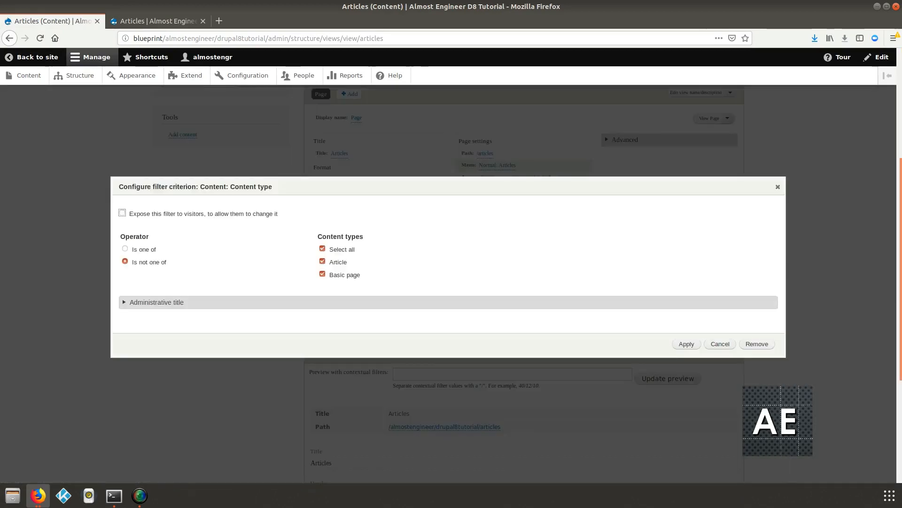
click(143, 249)
click(322, 249)
click(322, 261)
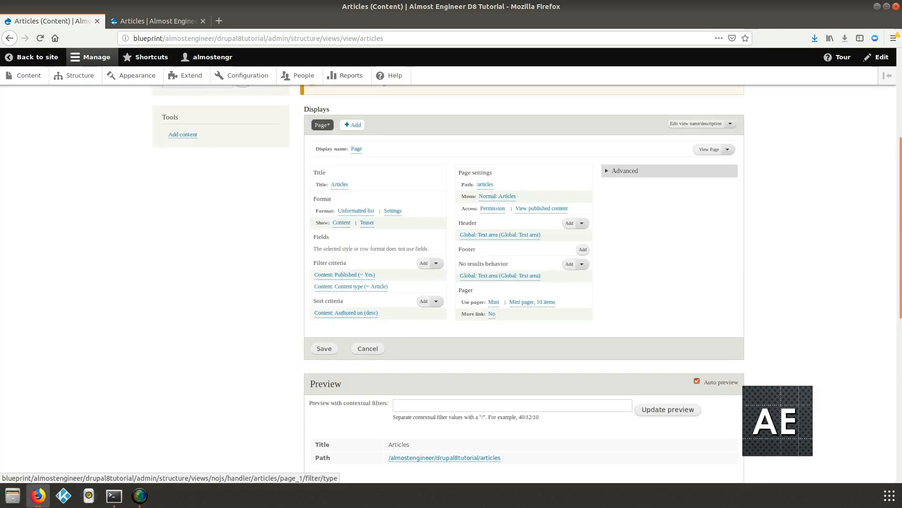
click(325, 348)
Check the articles in the view's preview and on the reloaded articles page in the other tab.
scroll(524, 282, down, 15)
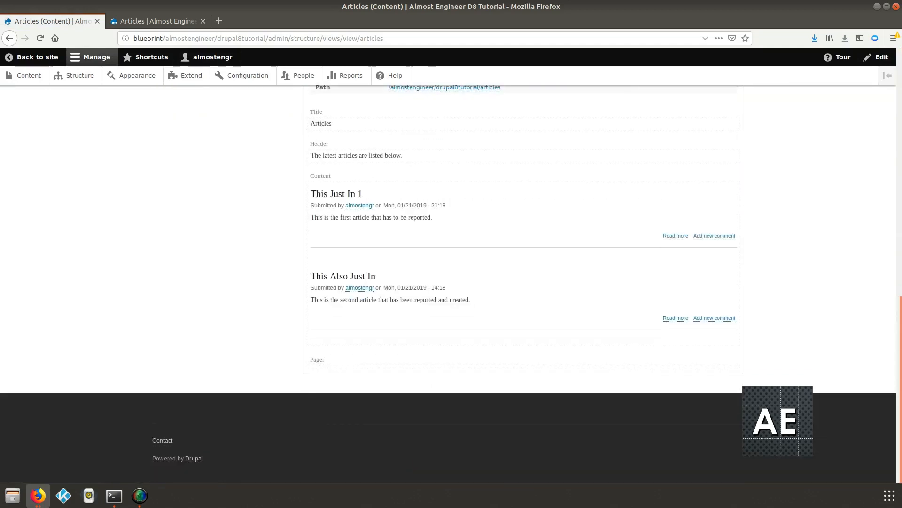
click(157, 21)
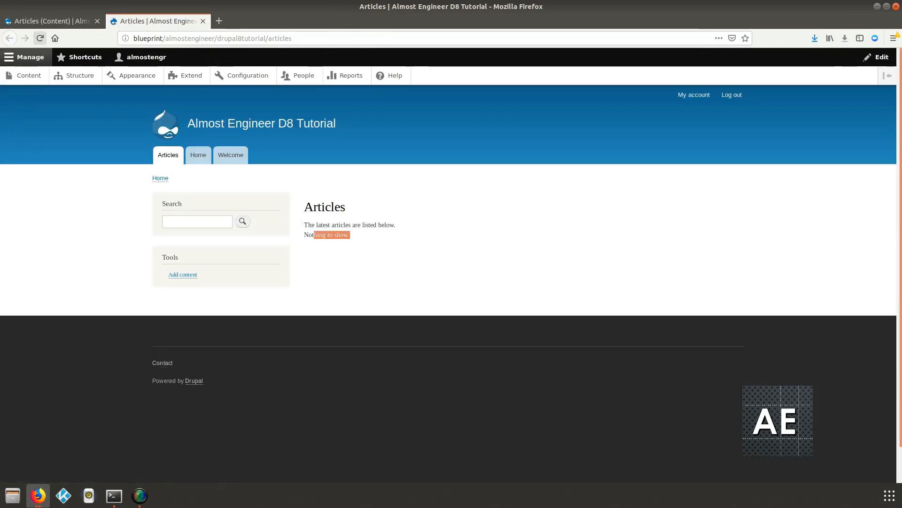
click(40, 38)
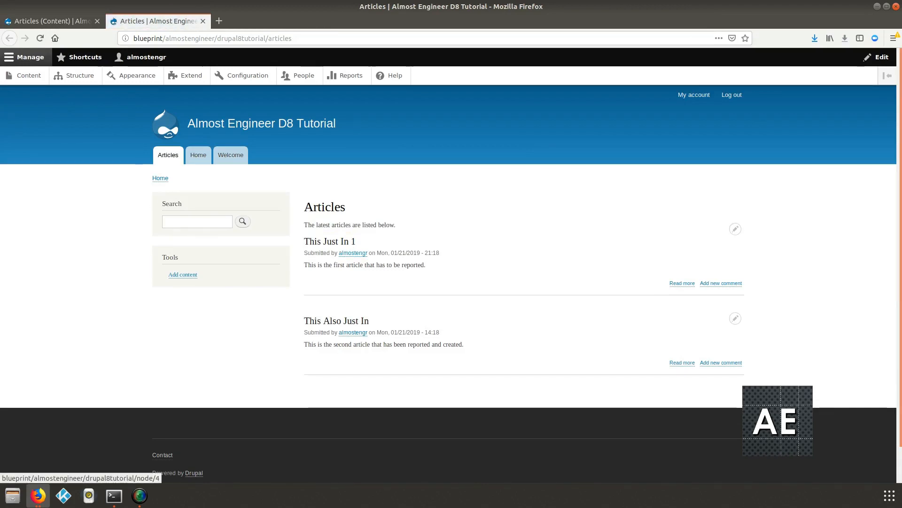
Return to the view editor, open the mini pager's options, and review the items per page setting and its no-limit hint.
click(53, 21)
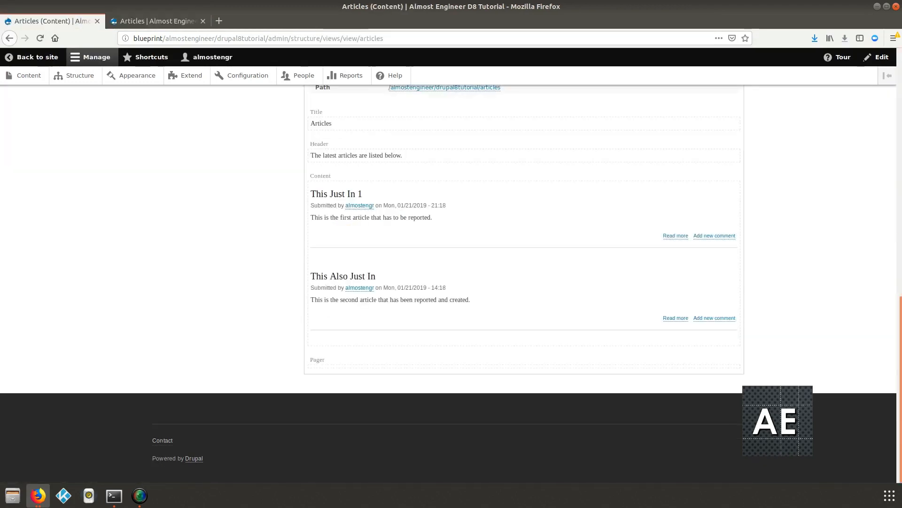
scroll(451, 282, up, 7)
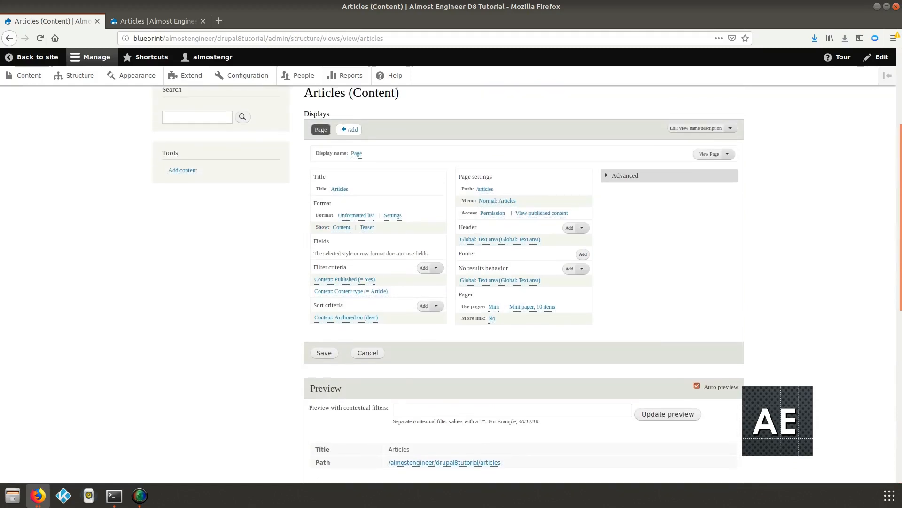
scroll(532, 333, up, 1)
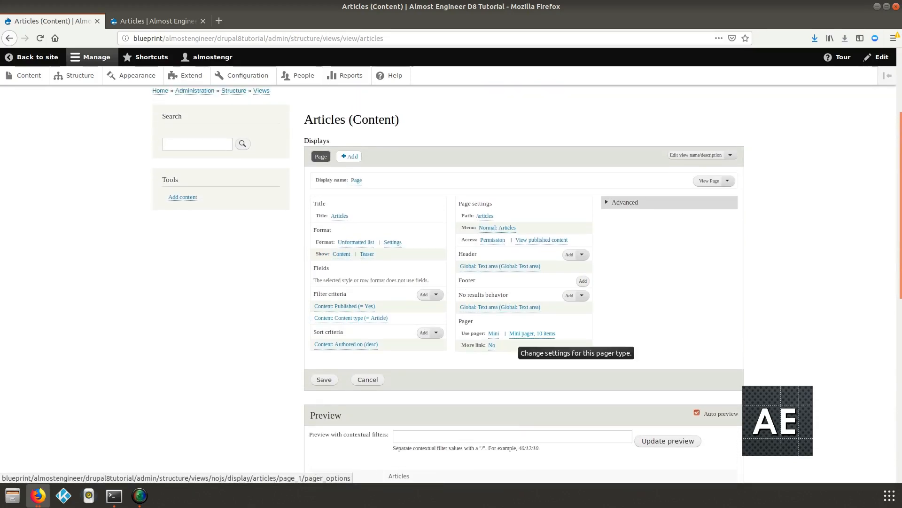
click(532, 334)
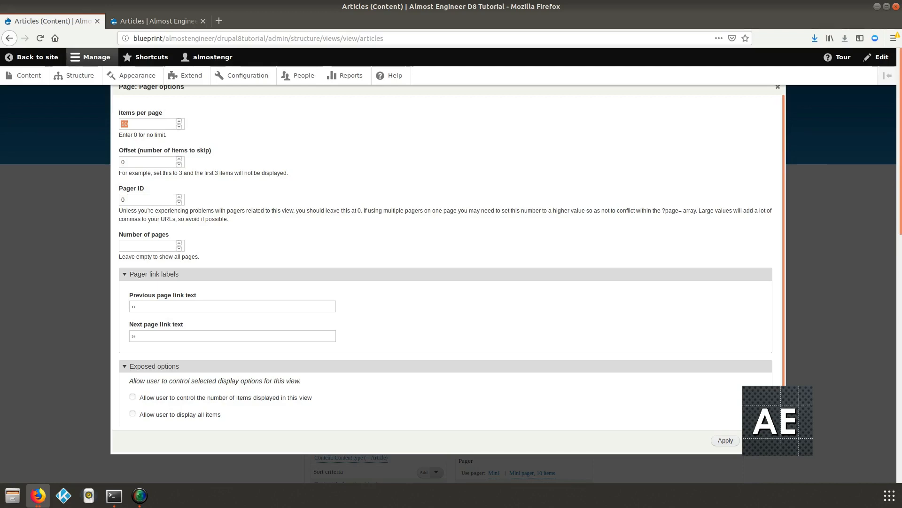
drag(123, 135, 166, 135)
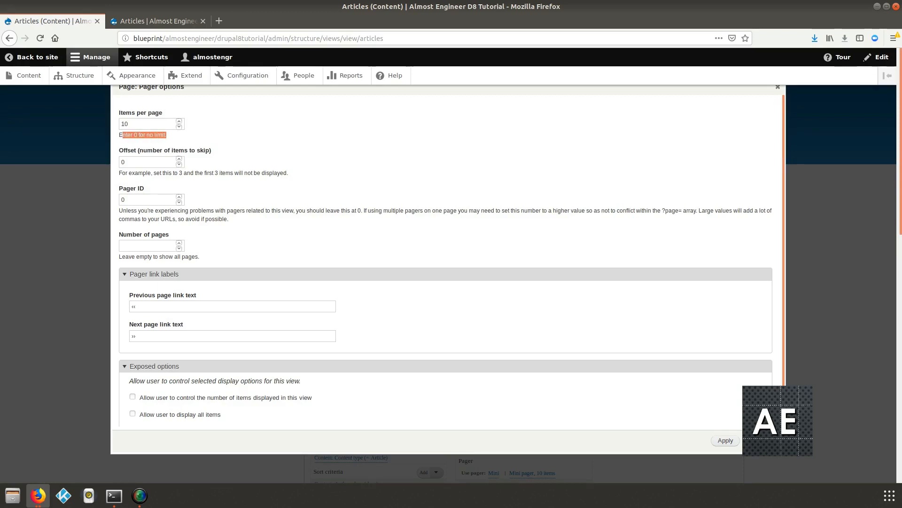
scroll(447, 259, down, 1)
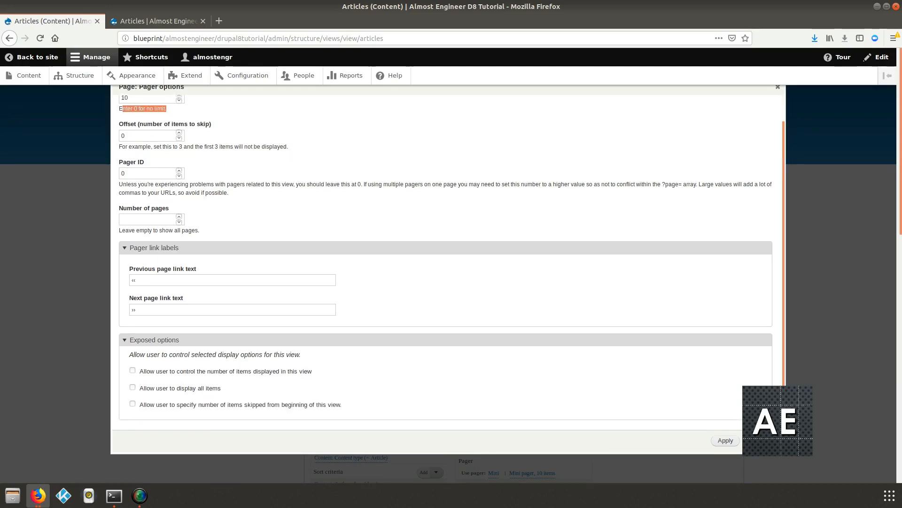
mouse_move(125, 108)
mouse_down()
mouse_move(168, 108)
mouse_move(129, 98)
mouse_up()
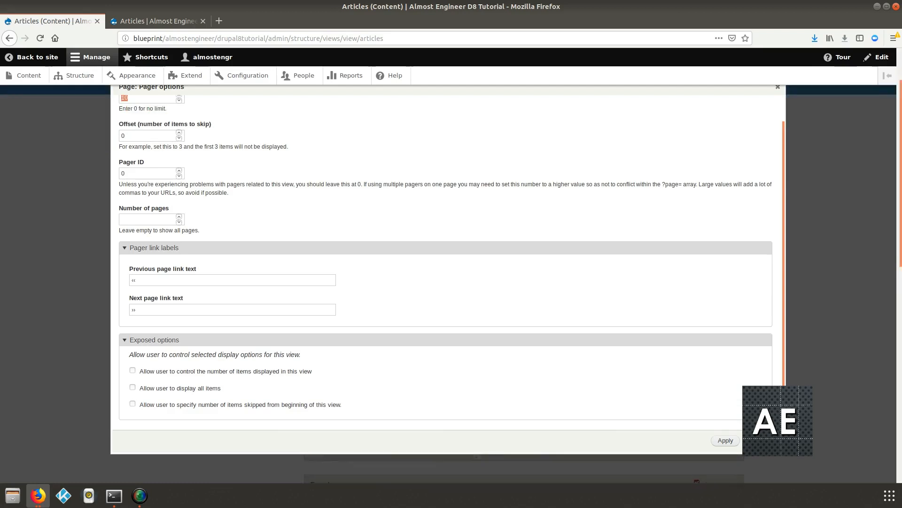
scroll(446, 258, up, 1)
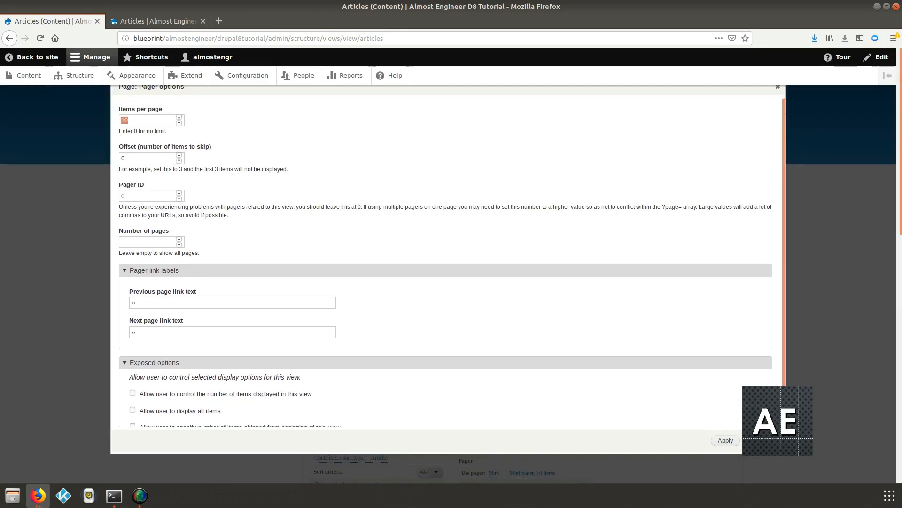
Review the pager link labels and exposed options, and close the pager options without applying changes.
scroll(447, 258, down, 1)
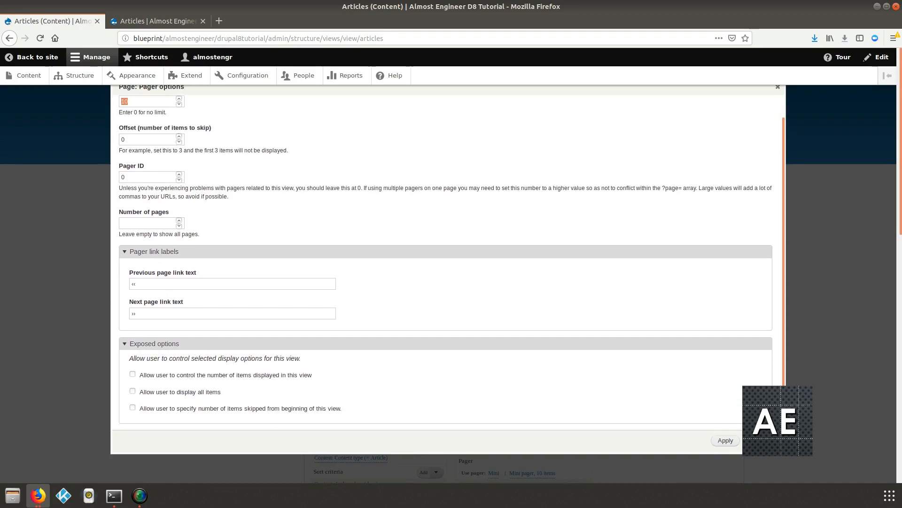
double_click(133, 283)
key(Tab)
click(136, 283)
scroll(446, 262, down, 1)
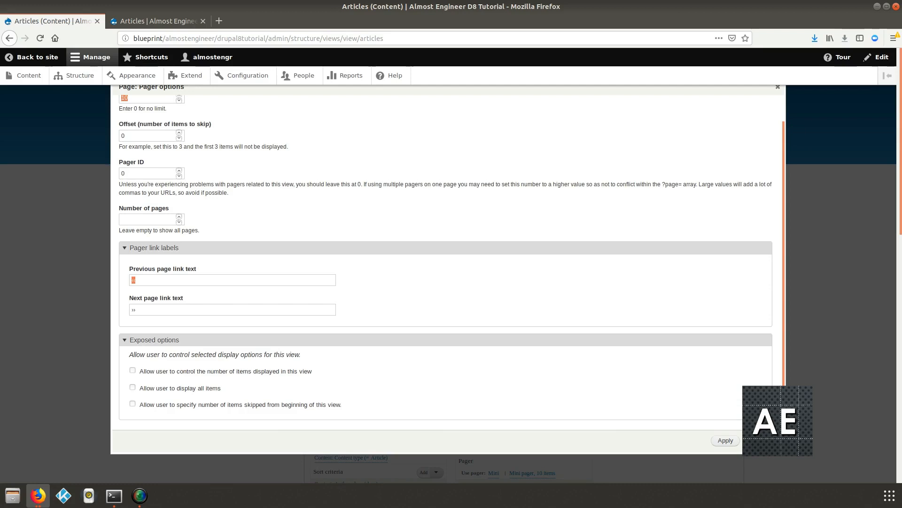
click(758, 441)
scroll(758, 440, down, 4)
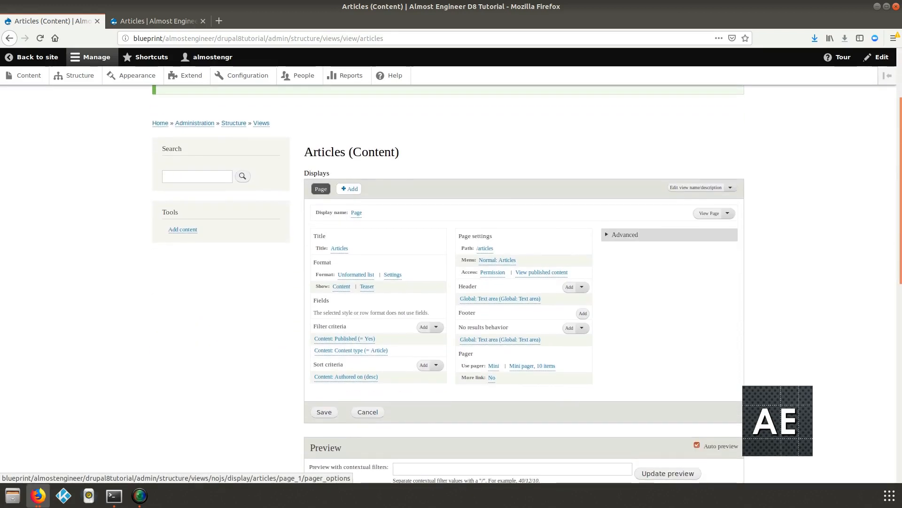
Expand the view's Advanced settings and look over the contextual filters, relationships, exposed form and other options.
click(625, 235)
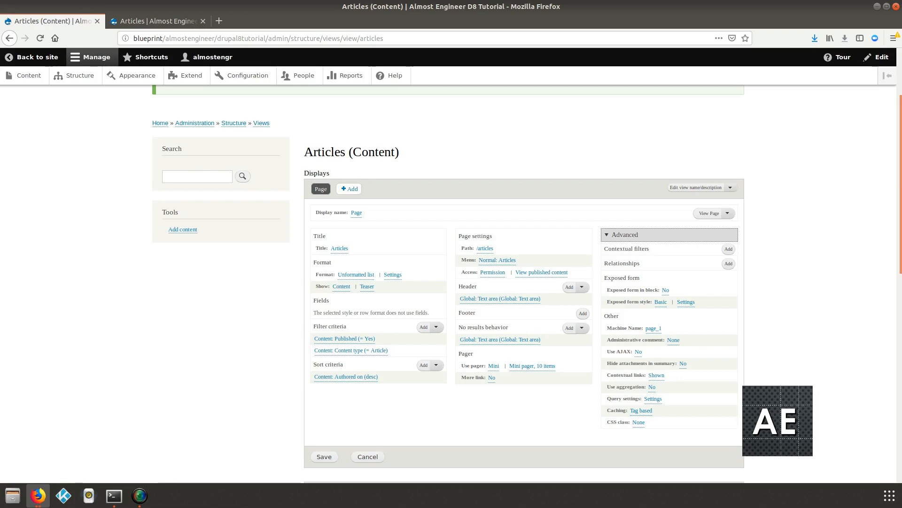
scroll(525, 285, down, 3)
scroll(524, 282, down, 2)
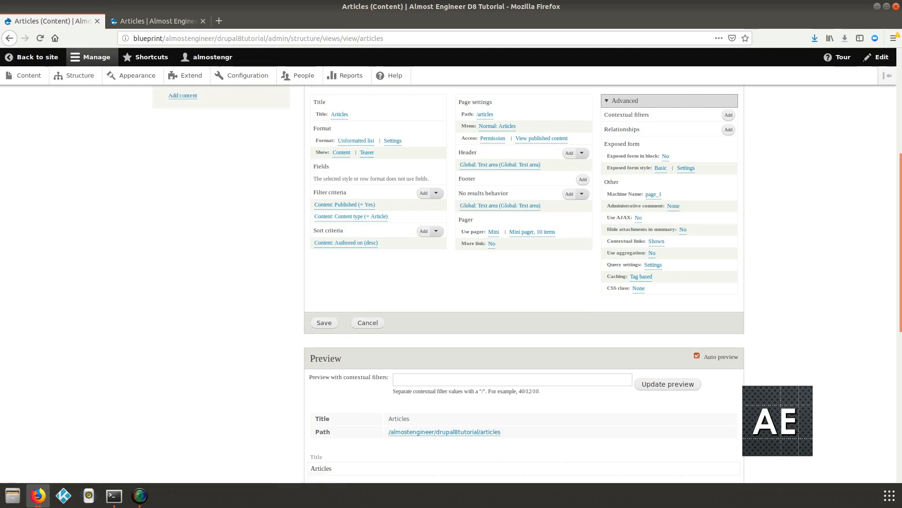
Change the view's format to Table with the default style options and check the article listing in the preview.
drag(313, 166, 419, 179)
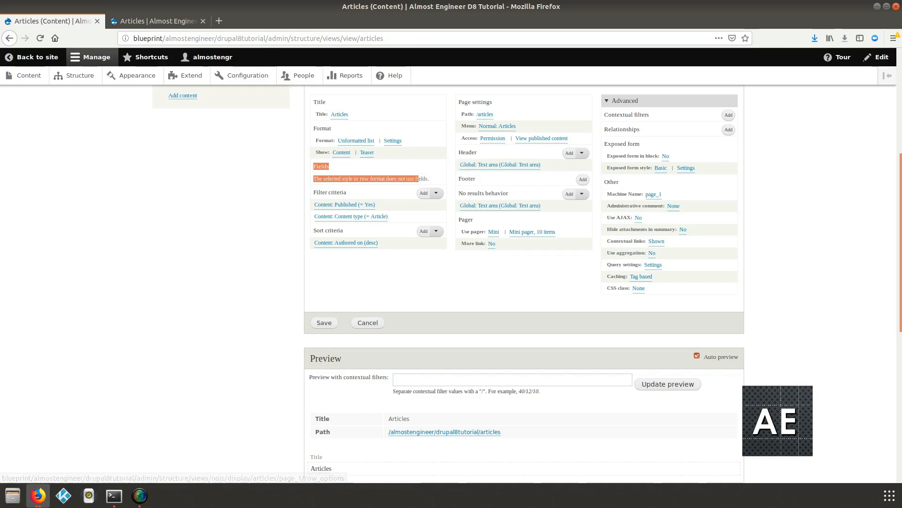
click(356, 141)
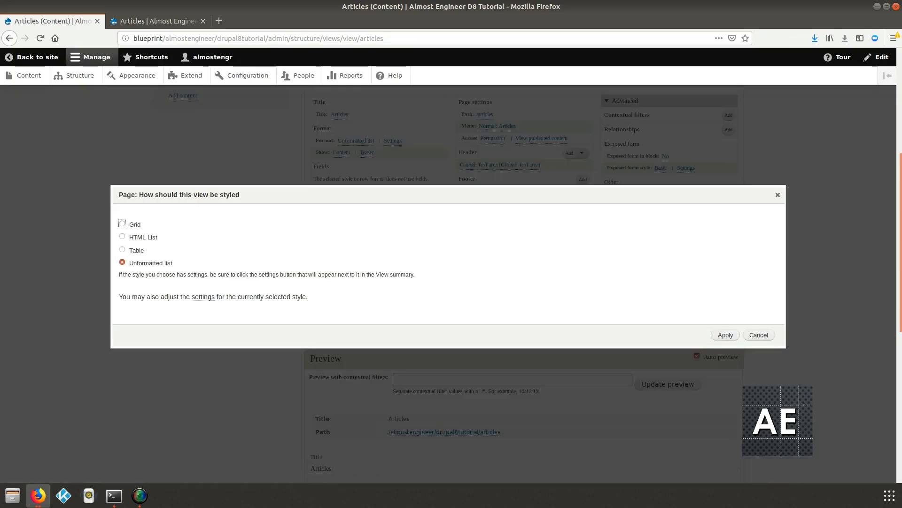
click(122, 250)
click(725, 335)
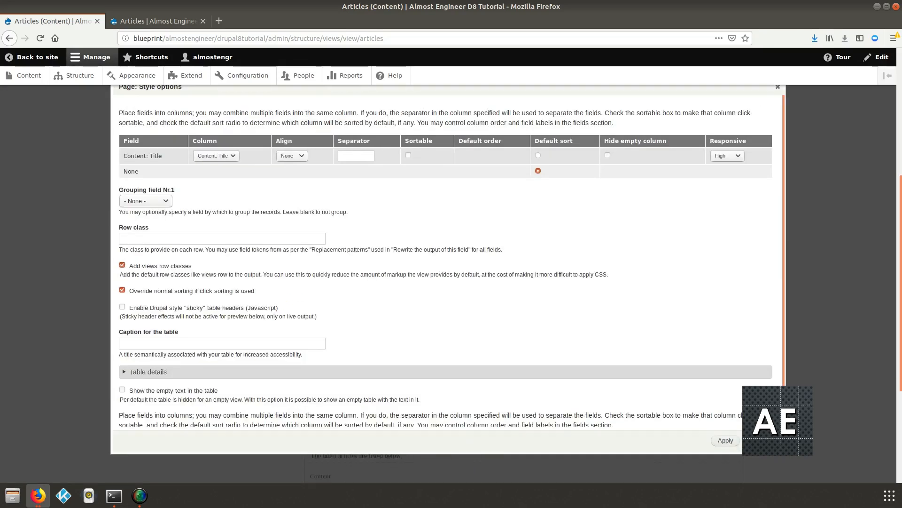
click(725, 440)
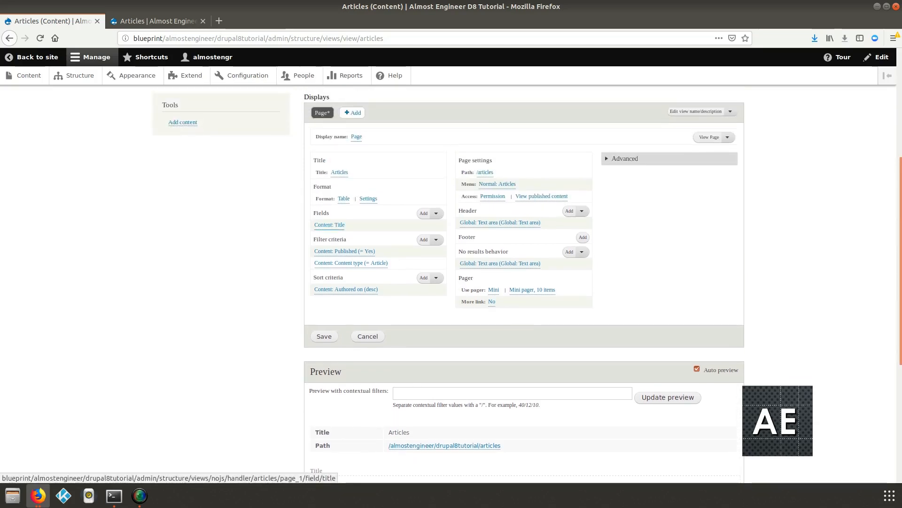
scroll(524, 282, down, 5)
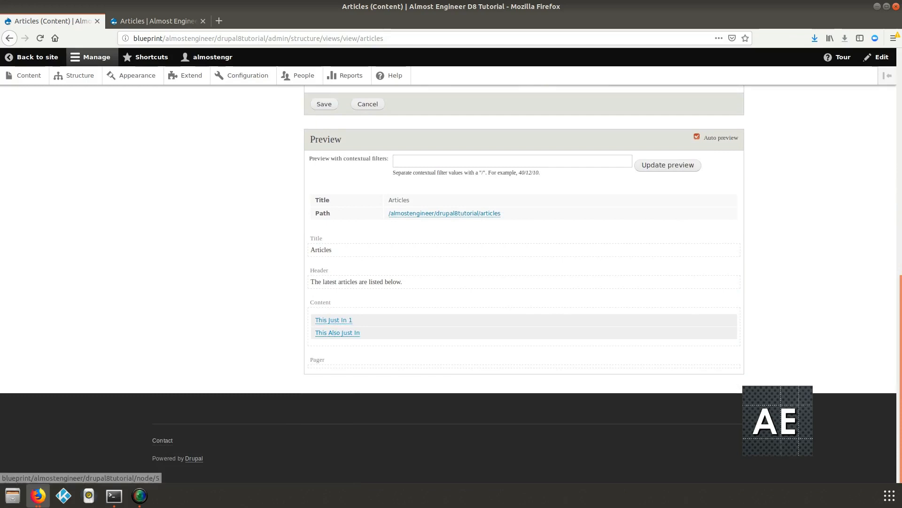
scroll(524, 282, up, 6)
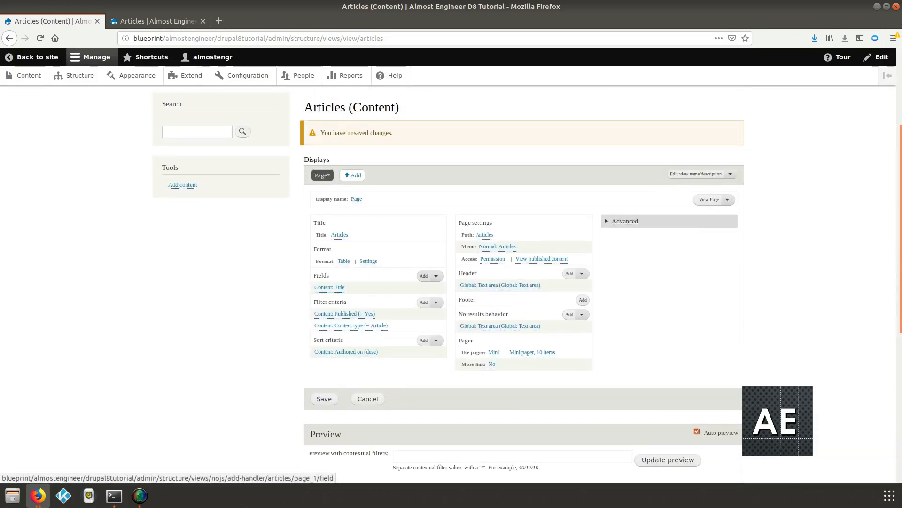
Start adding a field to the view and search the available fields for "post date" and "date".
click(423, 275)
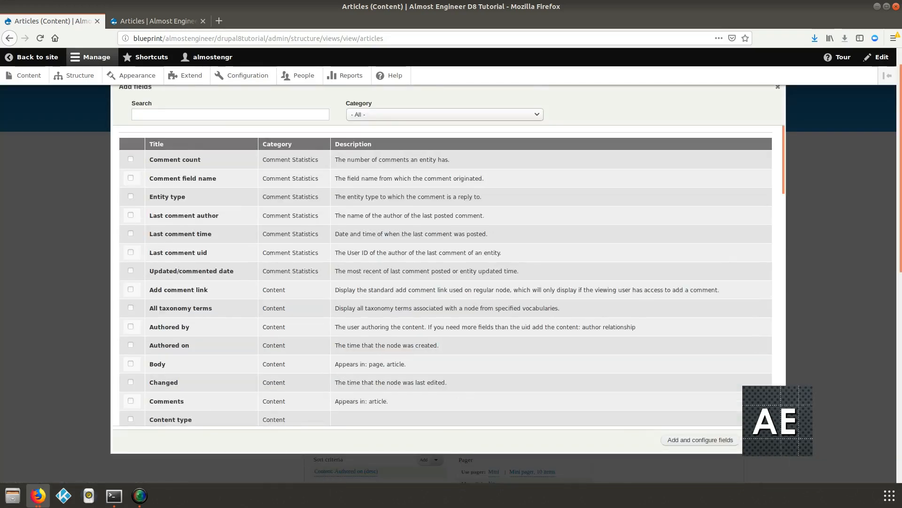
text(pos)
key(BackSpace)
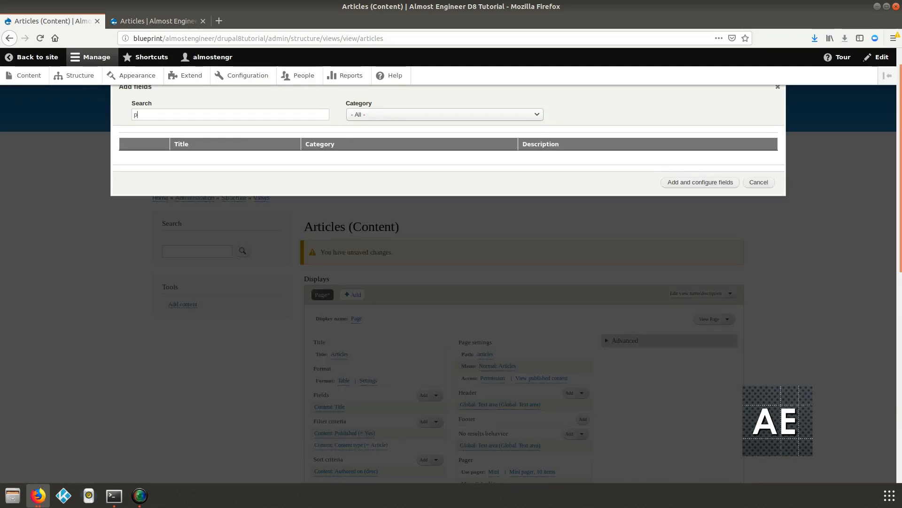
text(ost date)
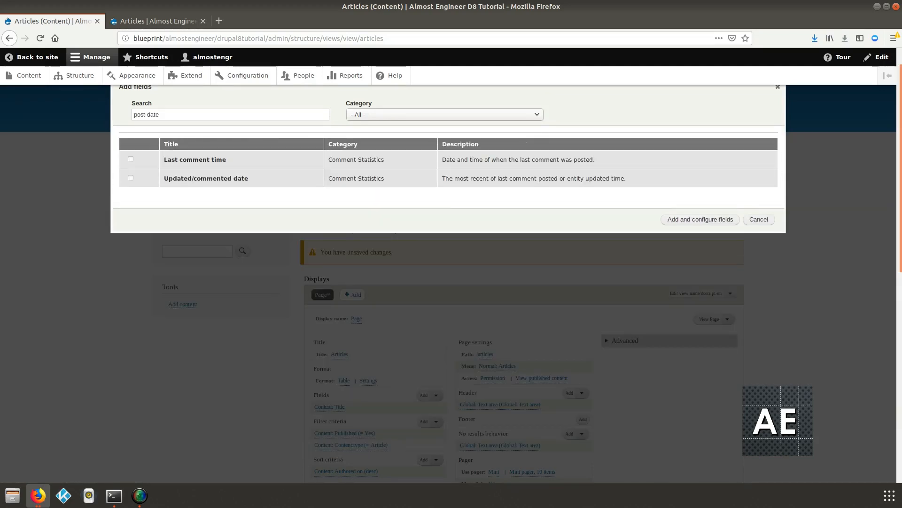
key(ctrl+a)
text(date)
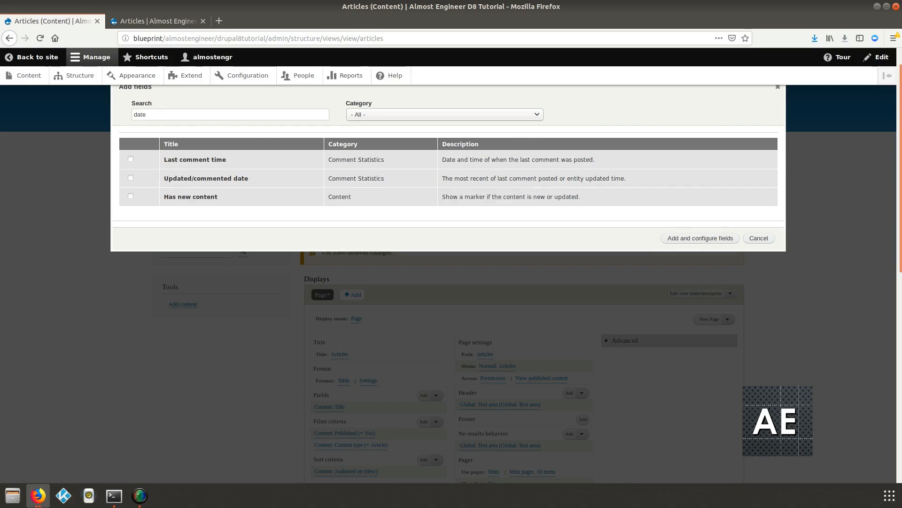
key(BackSpace)
key(BackSpace)
key(BackSpace)
key(BackSpace)
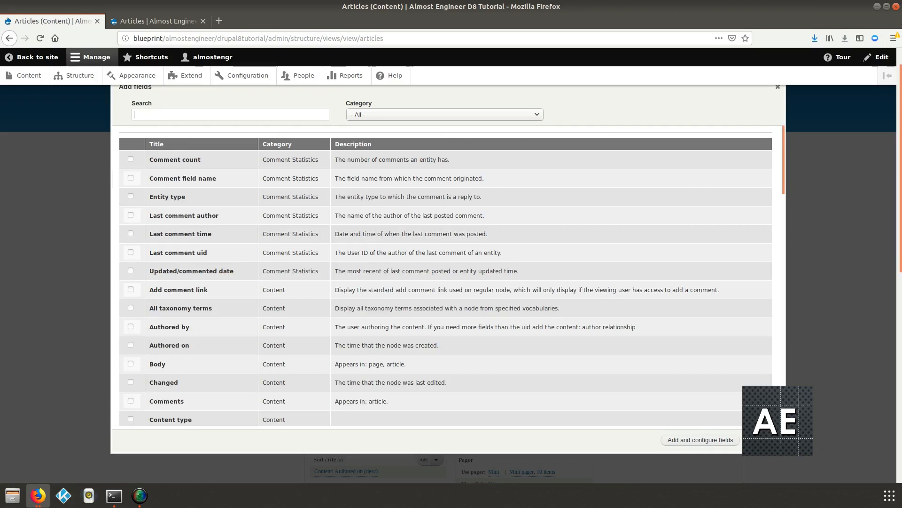
Search the available fields for "node", select Authored on and Changed from the Content revision category, and proceed to configure them.
text(node)
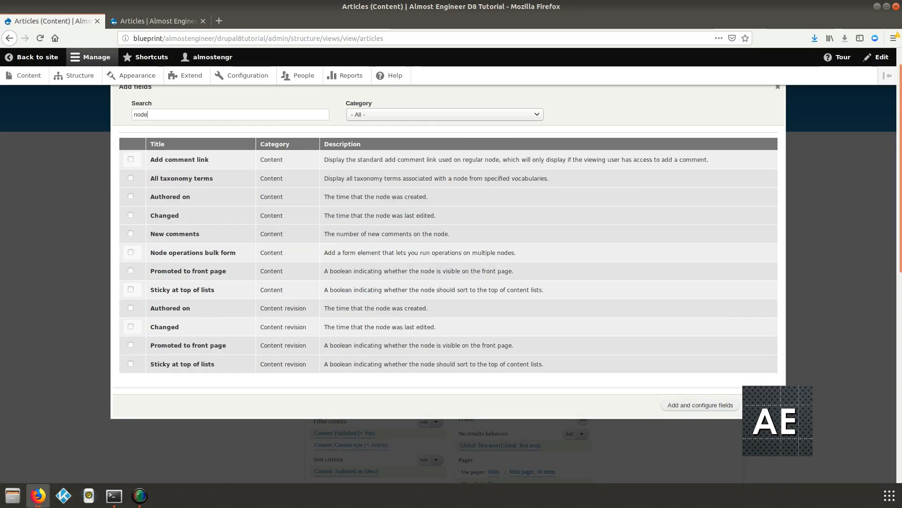
click(131, 308)
drag(154, 308, 191, 308)
click(131, 307)
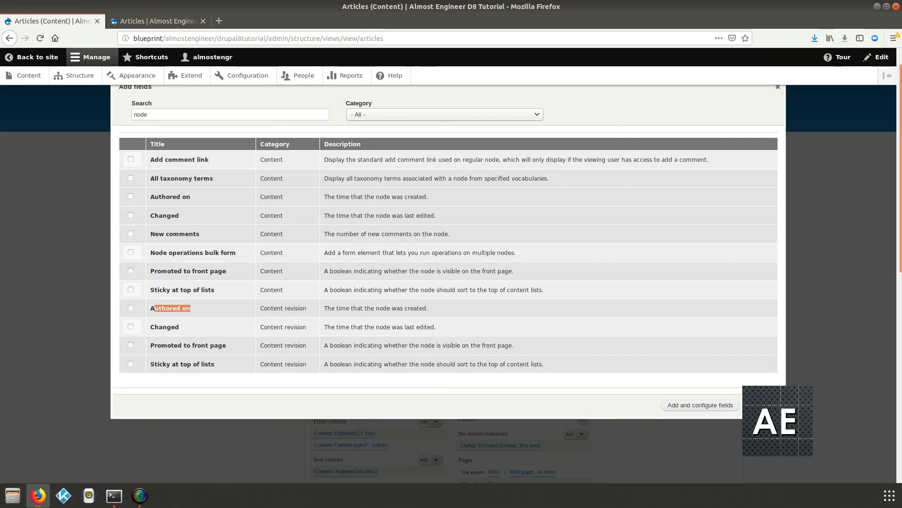
double_click(140, 115)
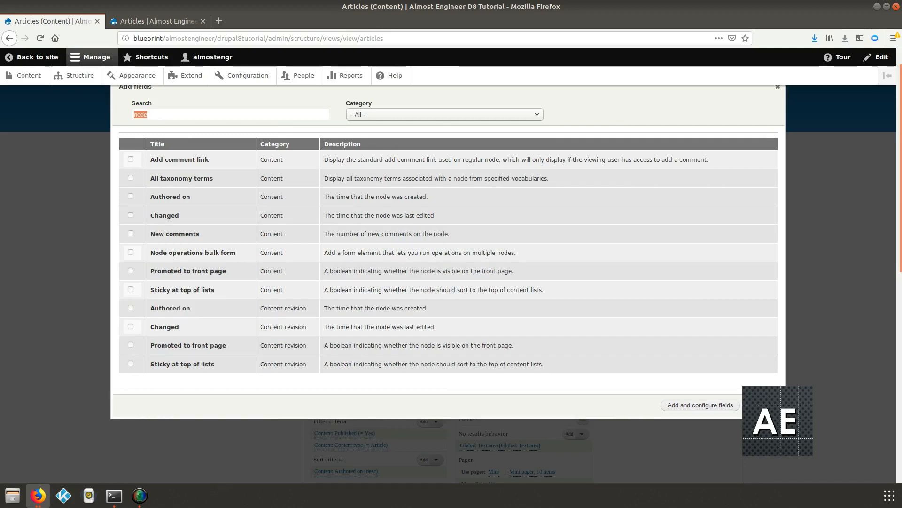
click(445, 114)
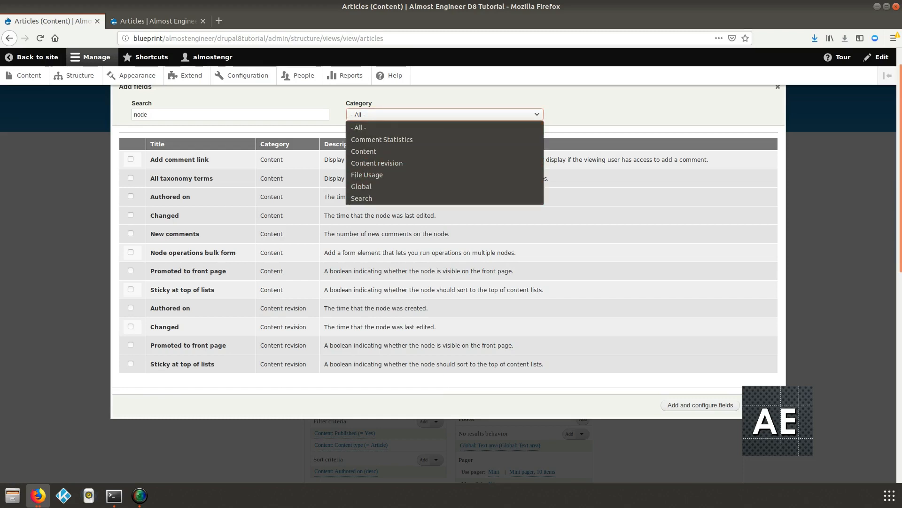
key(Escape)
click(130, 308)
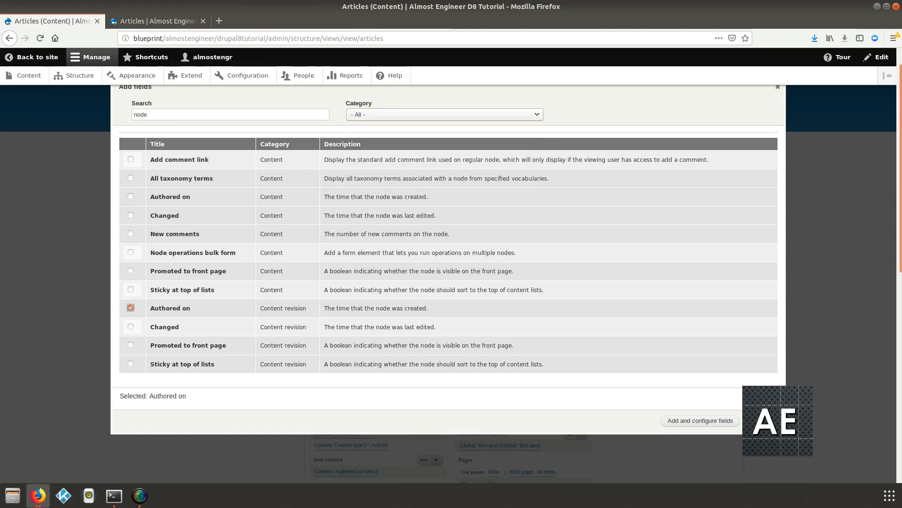
click(130, 326)
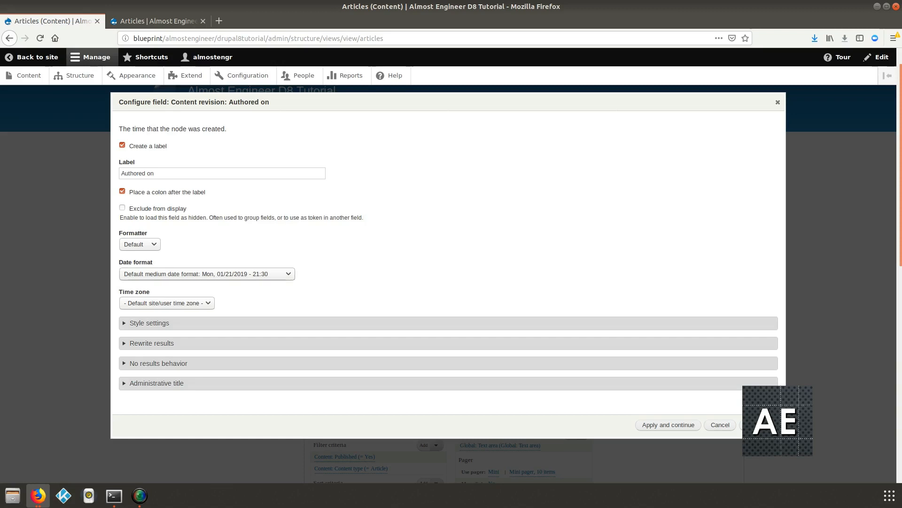
Set the label of the Authored on field to "Published".
triple_click(150, 174)
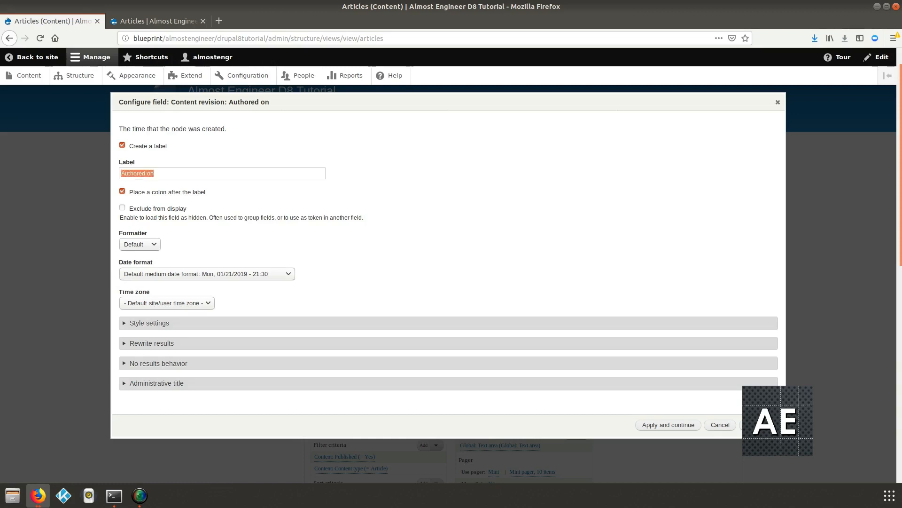
text(Push)
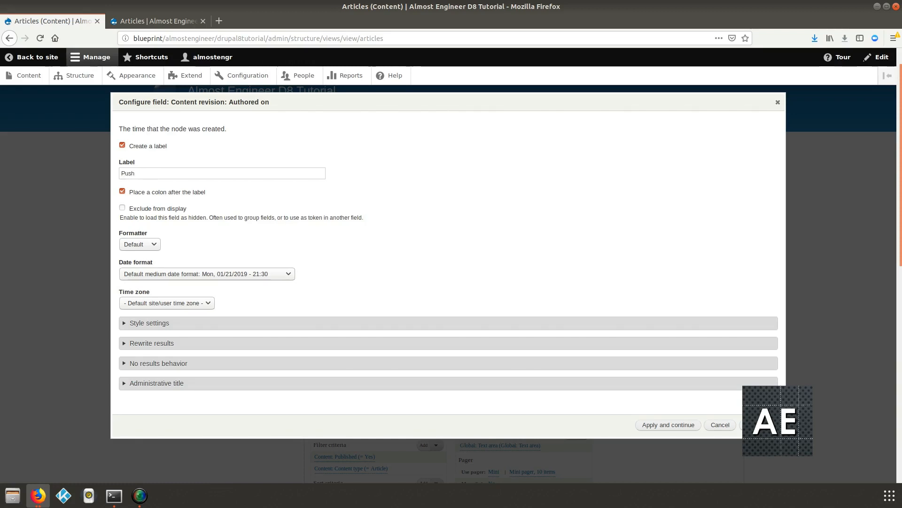
key(BackSpace)
key(BackSpace)
text(blishe)
Set the Authored on field's date format to Default short date format and look through the time zone choices.
scroll(207, 263, down, 3)
click(207, 273)
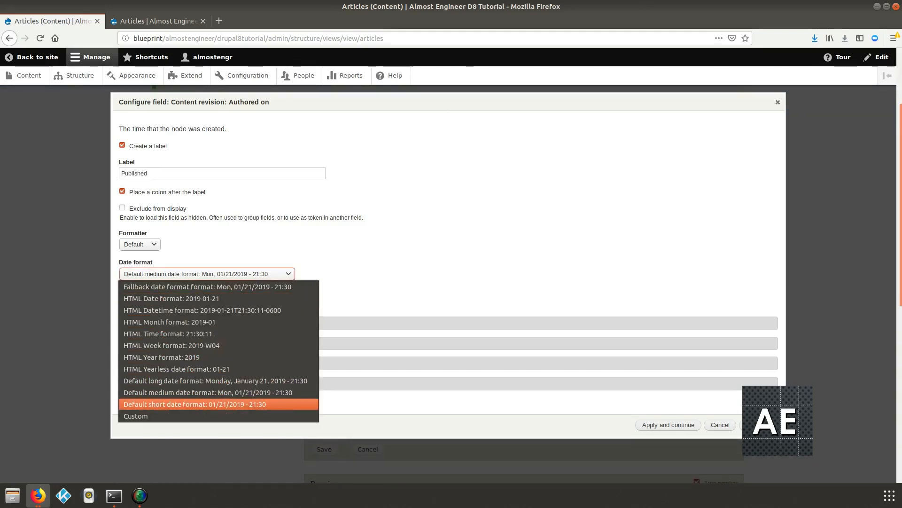
click(195, 404)
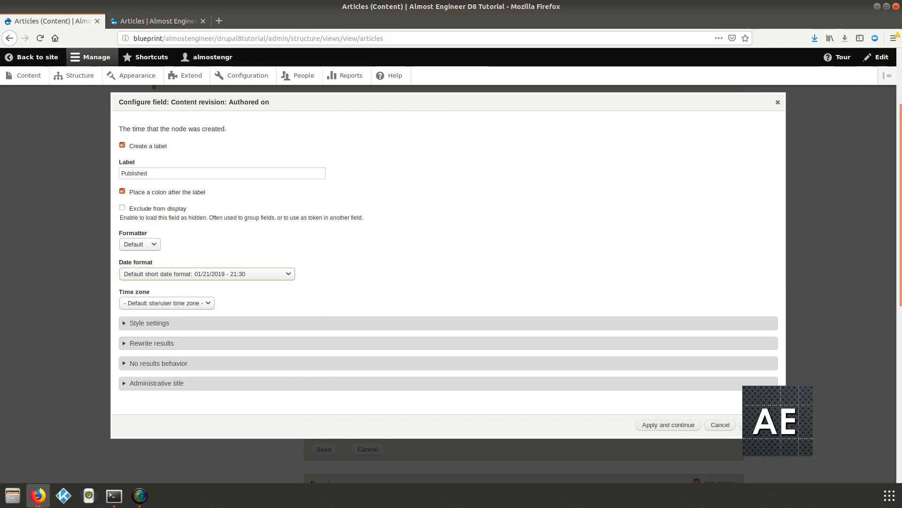
click(167, 303)
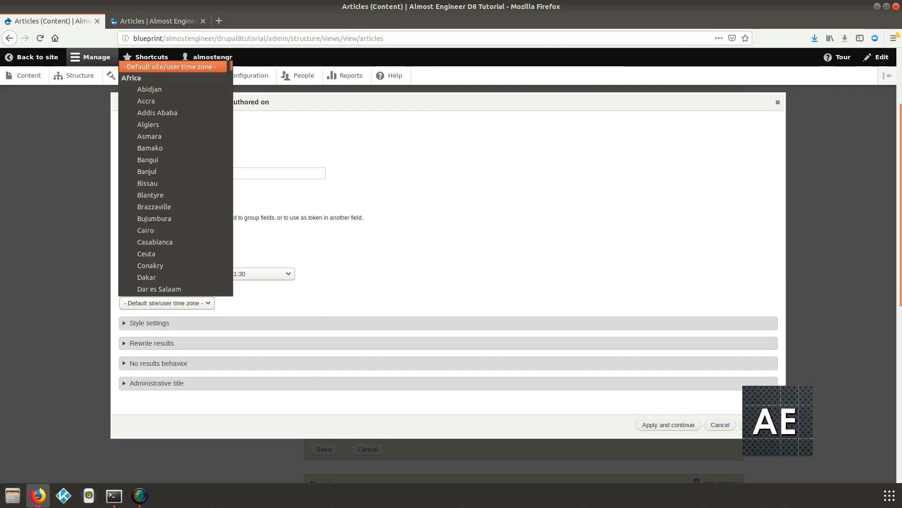
key(Escape)
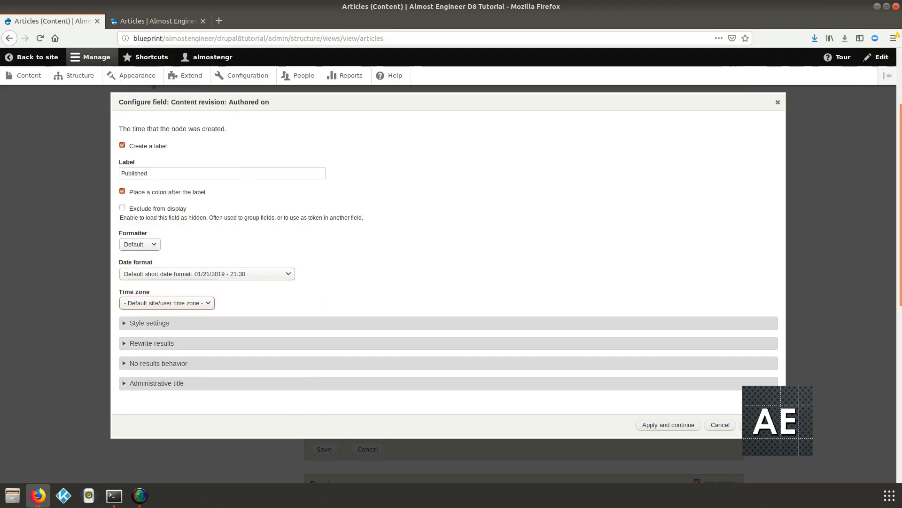
Review the Authored on field's style, rewrite and no results options, then apply its configuration and continue to the Changed field.
click(150, 323)
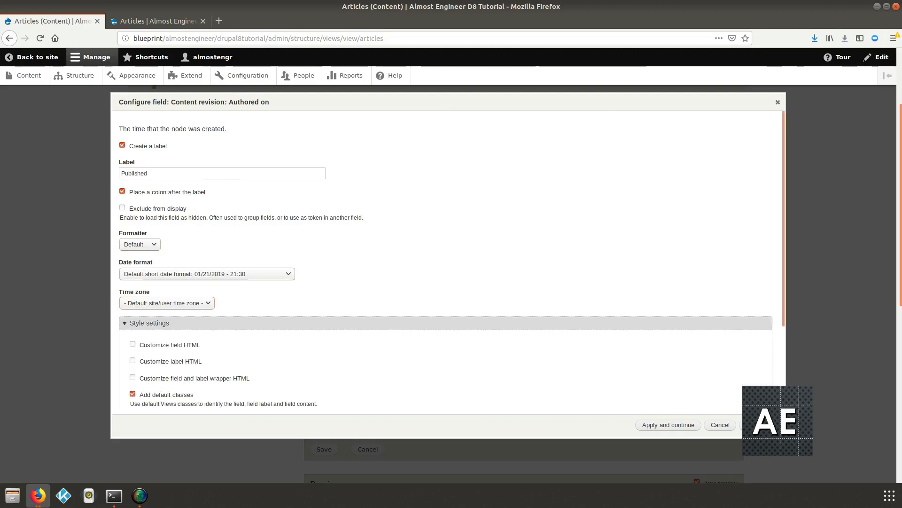
scroll(446, 258, down, 3)
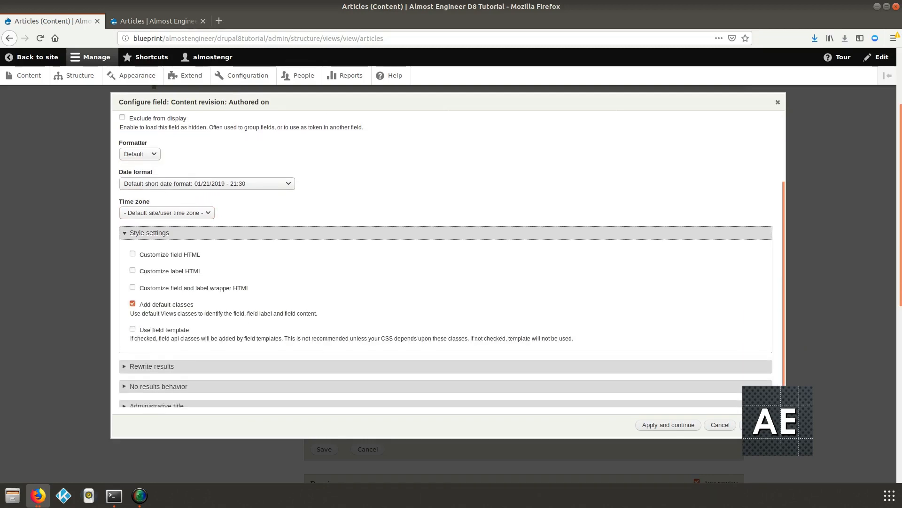
scroll(446, 258, down, 1)
scroll(445, 258, up, 1)
click(152, 376)
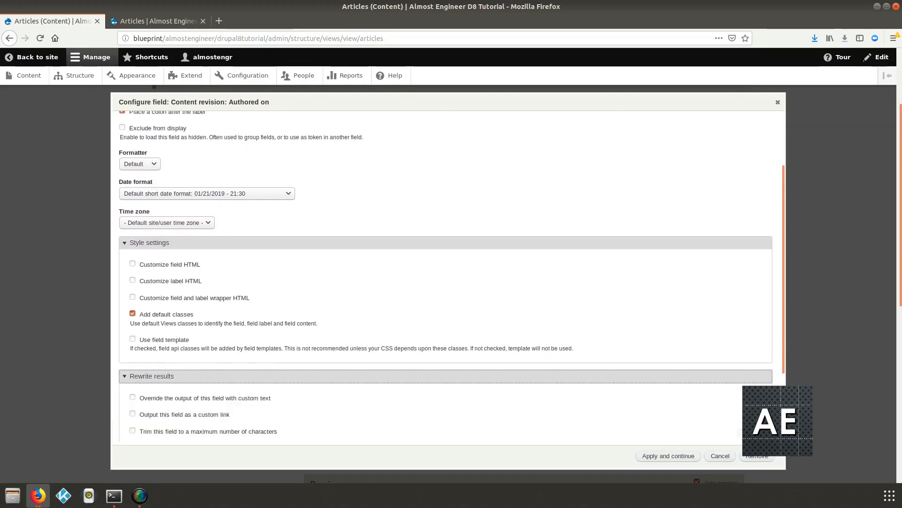
scroll(445, 259, down, 3)
scroll(446, 259, down, 1)
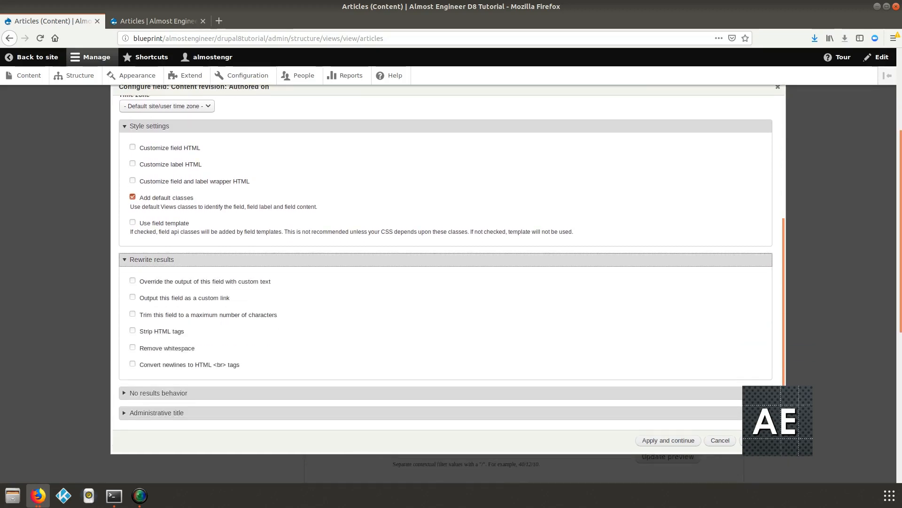
scroll(446, 258, down, 1)
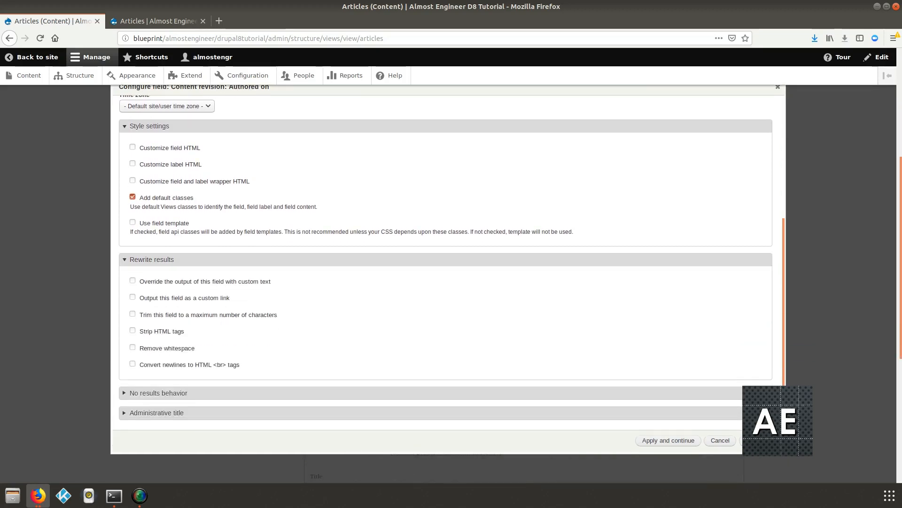
click(158, 393)
scroll(446, 258, down, 3)
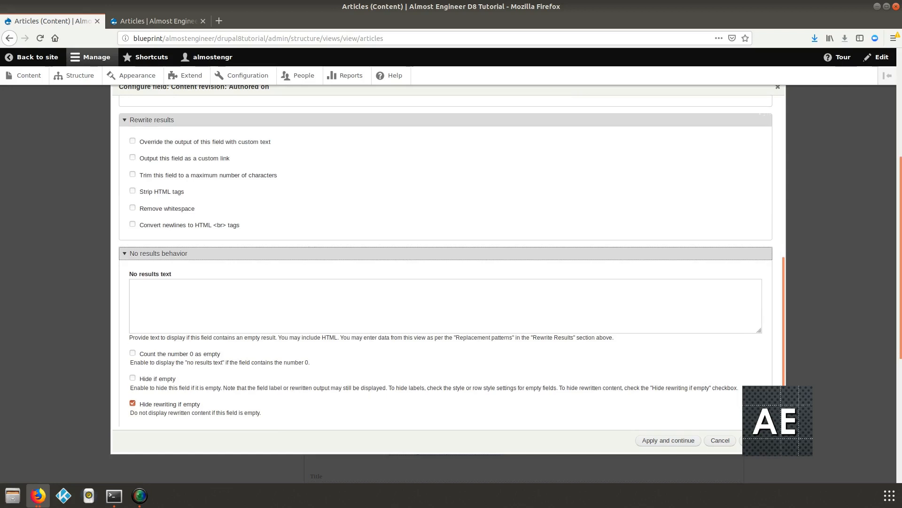
scroll(446, 258, down, 1)
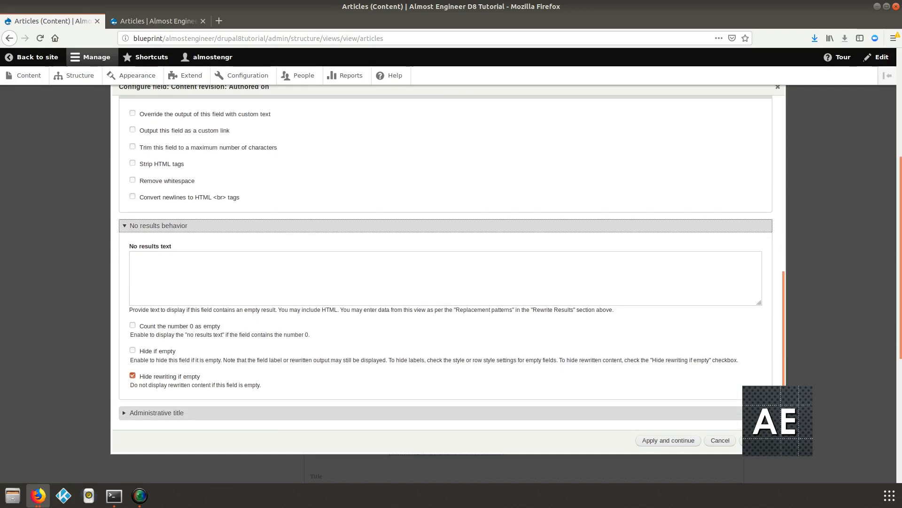
click(668, 440)
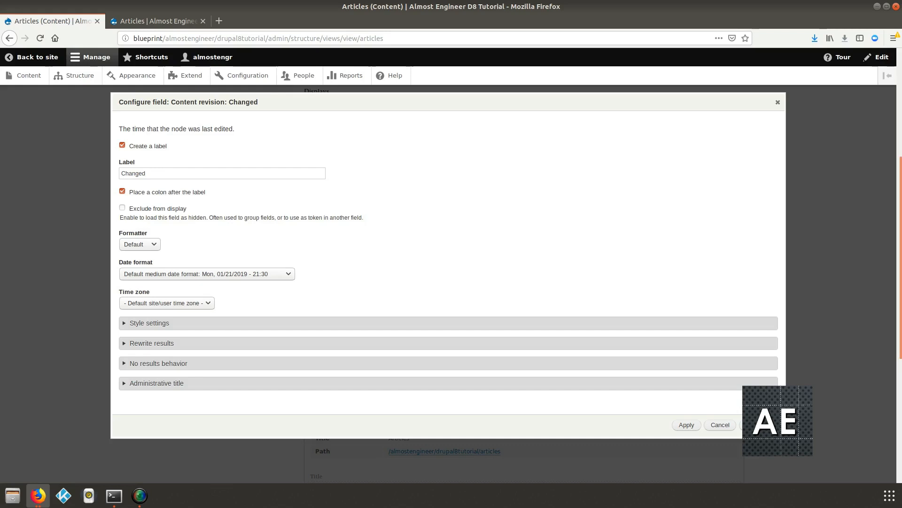
Set the Changed field's date format to Default long date format, review its style settings, and apply the field configuration.
click(207, 274)
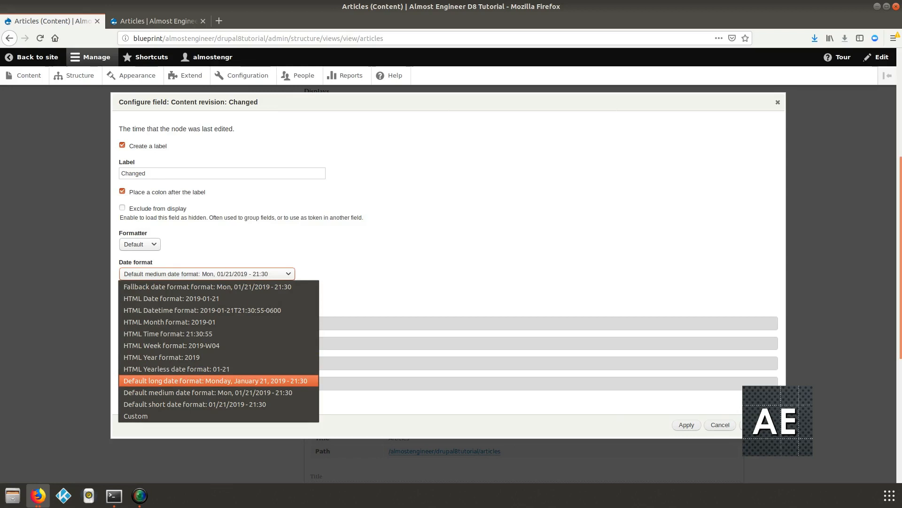
click(215, 380)
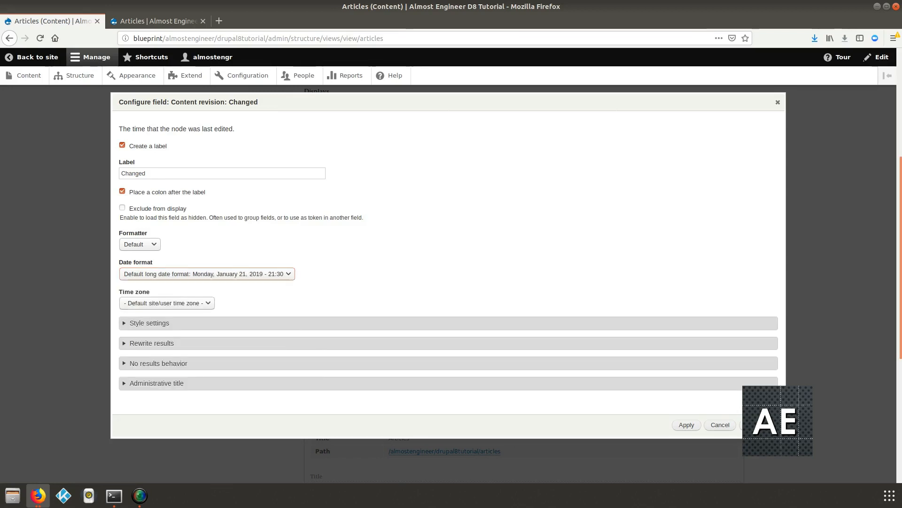
click(149, 323)
scroll(446, 262, down, 5)
scroll(446, 263, up, 2)
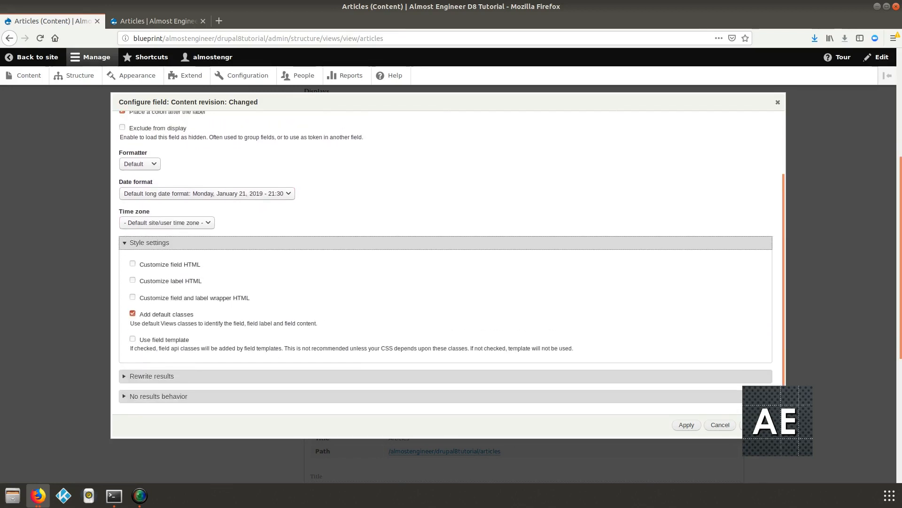
click(687, 425)
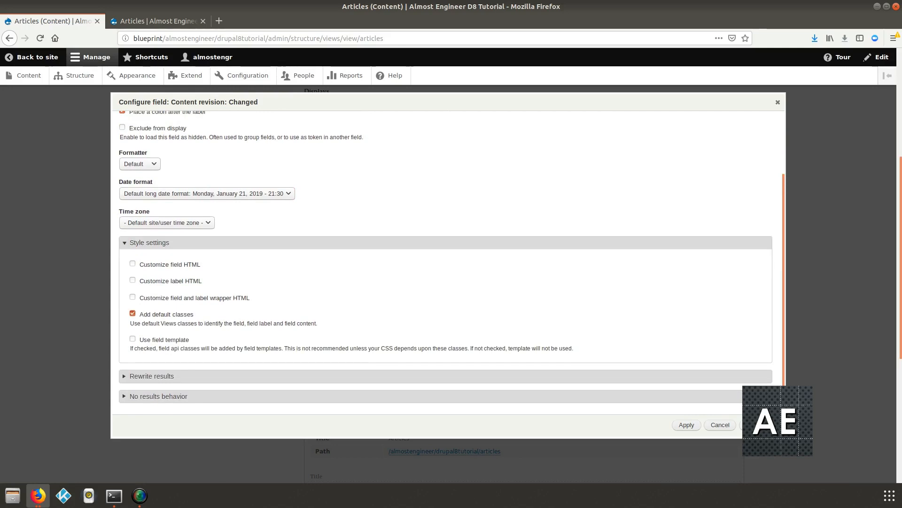
Examine the date formats in the Published and Changed columns of the view preview.
scroll(451, 282, down, 5)
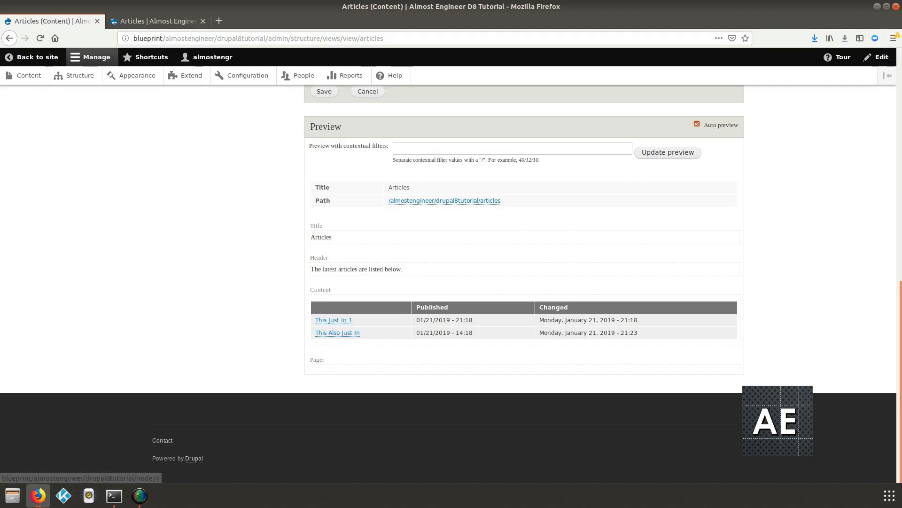
drag(474, 319, 421, 320)
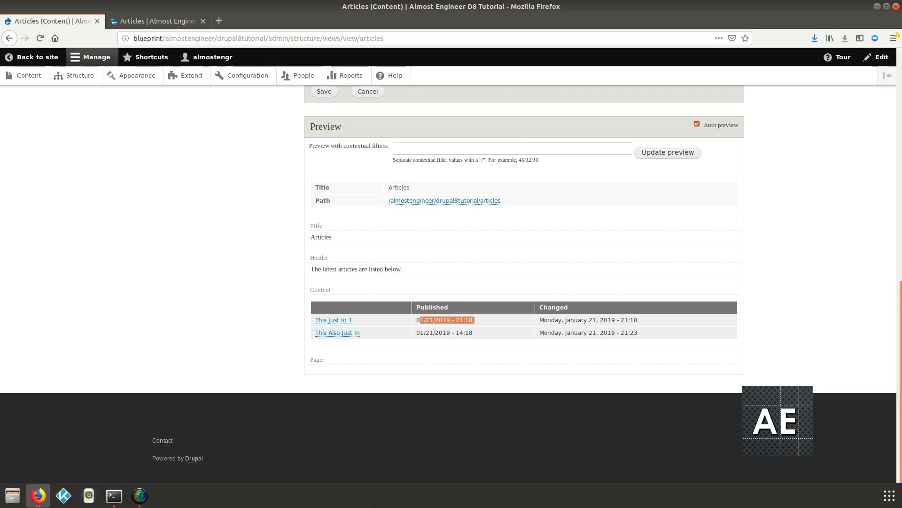
drag(597, 319, 540, 319)
drag(643, 319, 540, 319)
drag(475, 319, 416, 319)
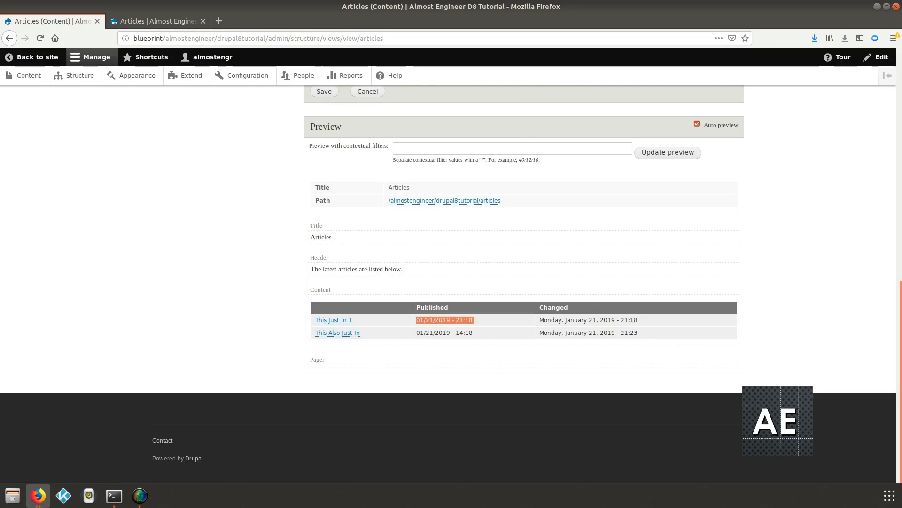
scroll(448, 284, up, 5)
scroll(448, 284, down, 5)
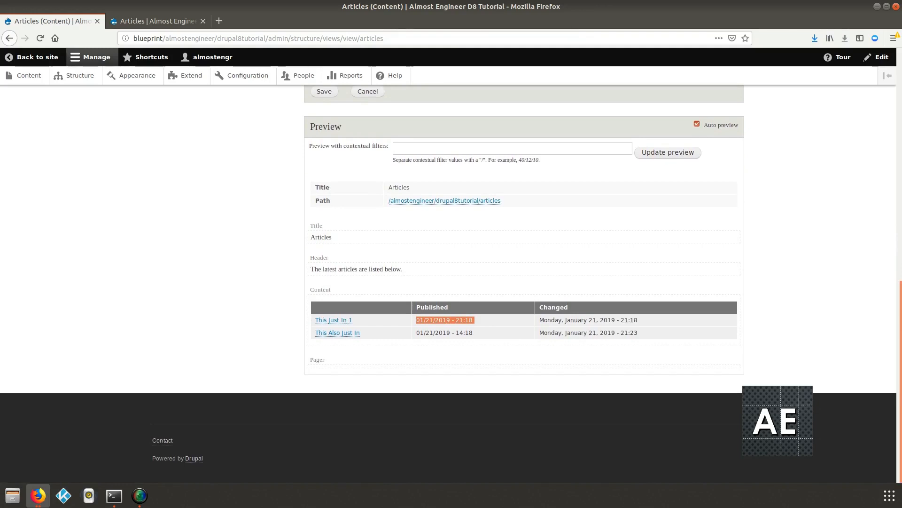
Create the label "Title" for the Content: Title field and check the column heading in the preview.
scroll(334, 320, up, 10)
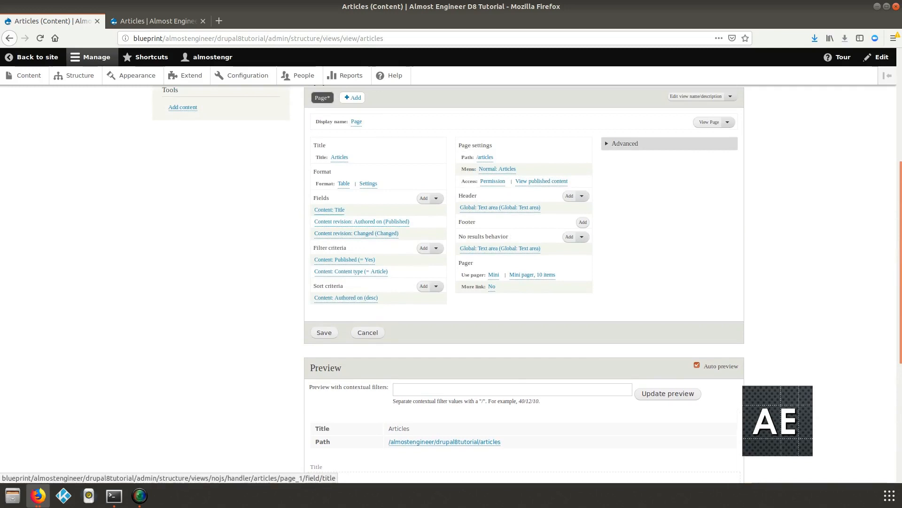
click(329, 209)
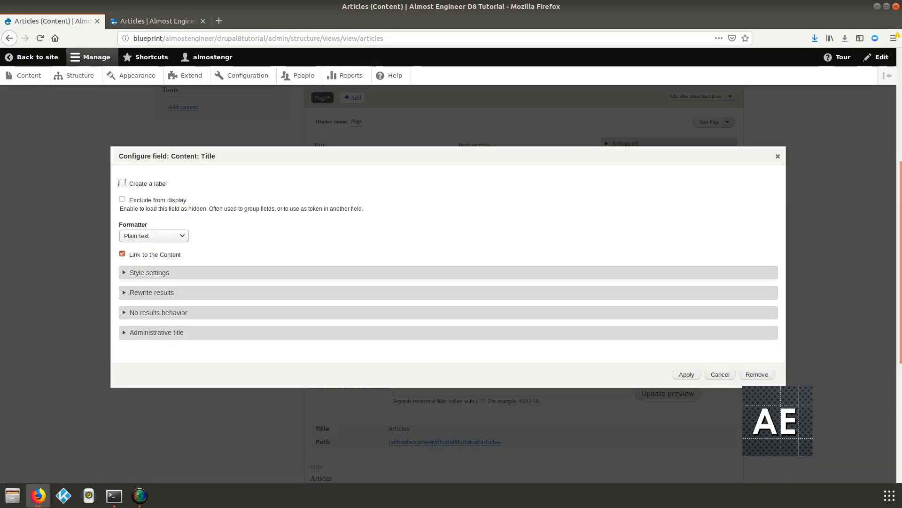
key(space)
key(Tab)
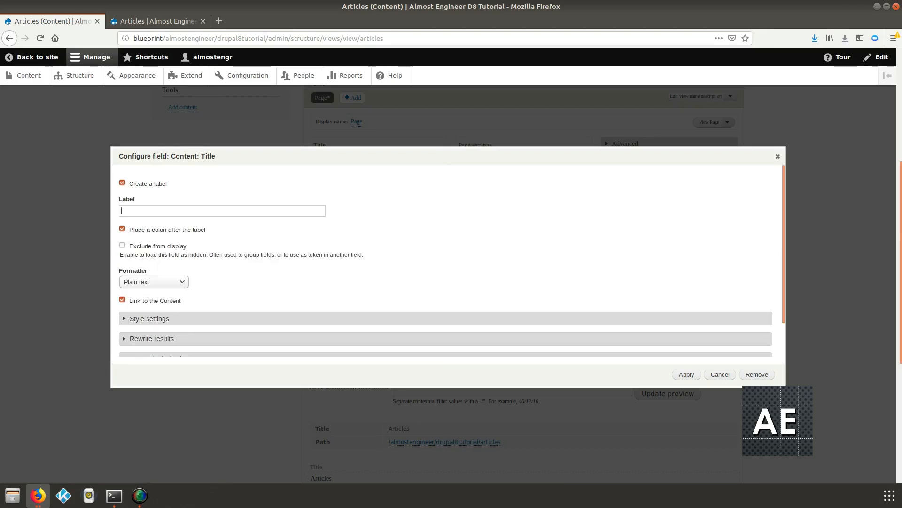
text(Title)
scroll(446, 263, down, 2)
key(Return)
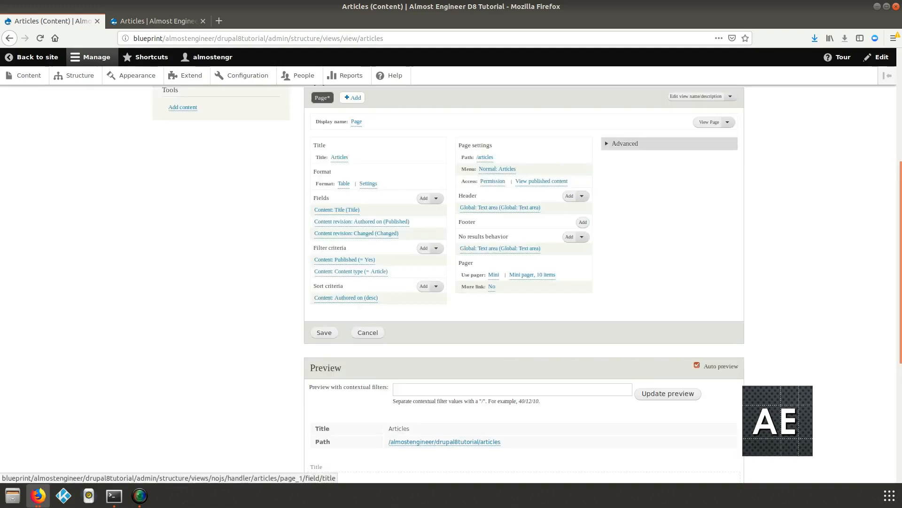
scroll(524, 235, down, 5)
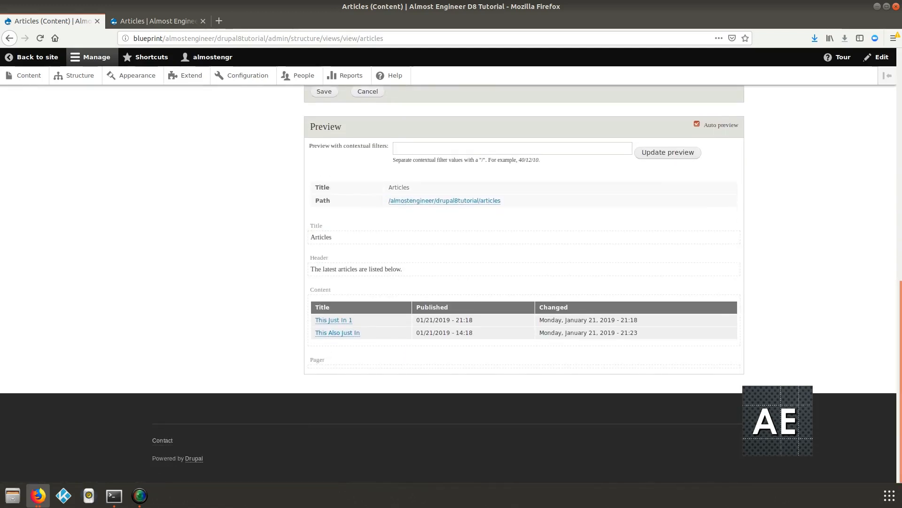
double_click(322, 307)
Save the Articles view with its unsaved changes and look over the saved configuration.
scroll(524, 282, up, 5)
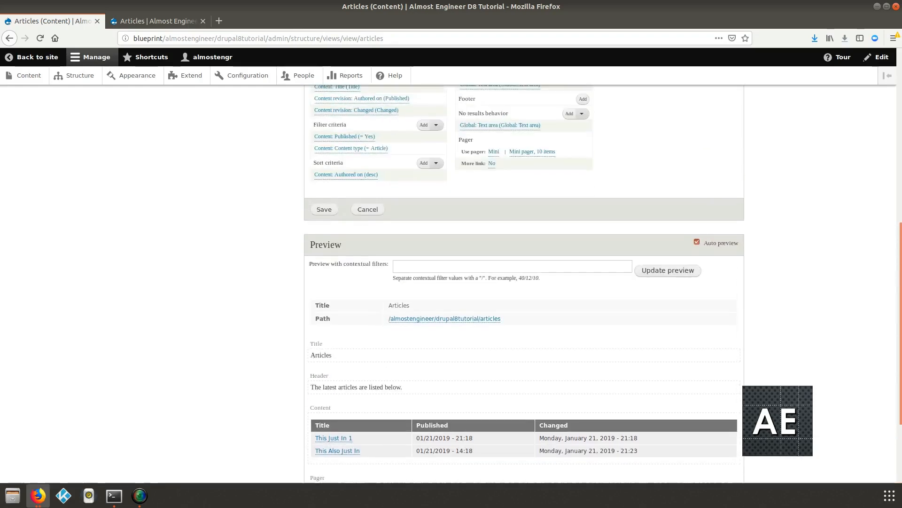
scroll(524, 282, up, 7)
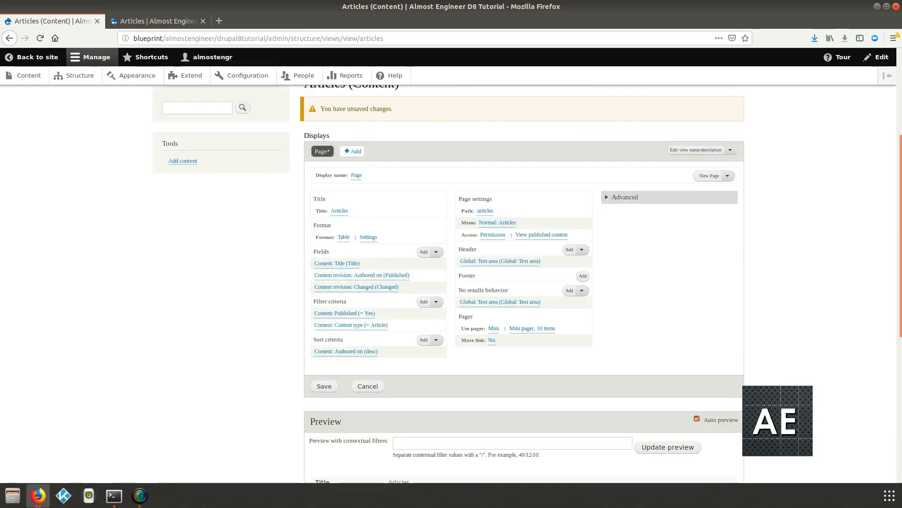
mouse_move(379, 109)
mouse_down()
mouse_move(320, 109)
mouse_move(393, 109)
mouse_up()
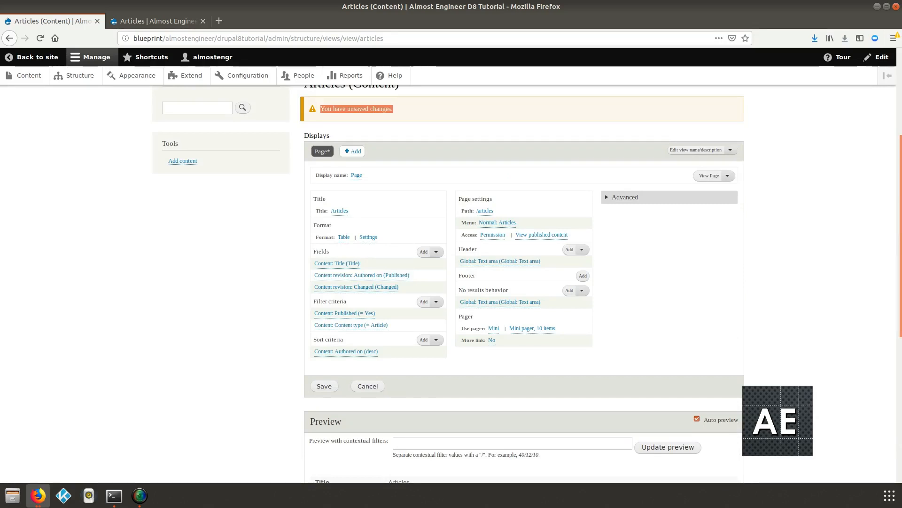
click(324, 386)
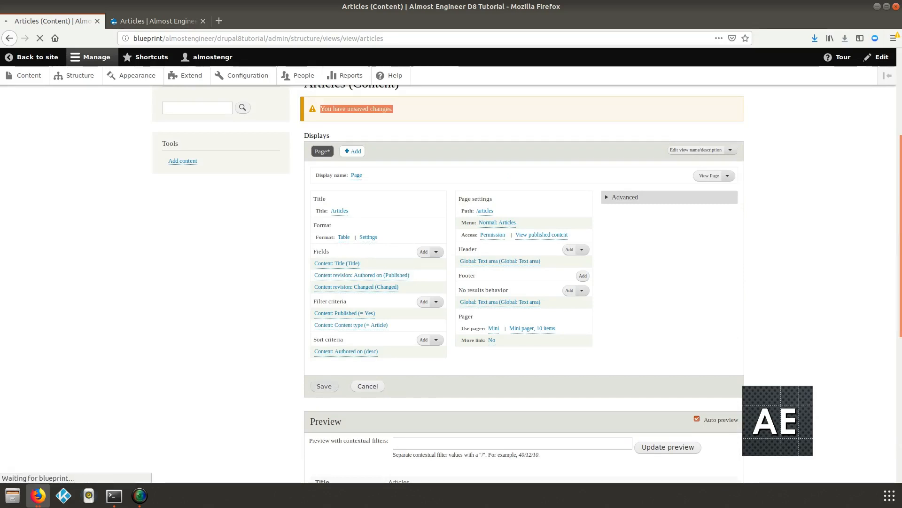
scroll(524, 282, down, 10)
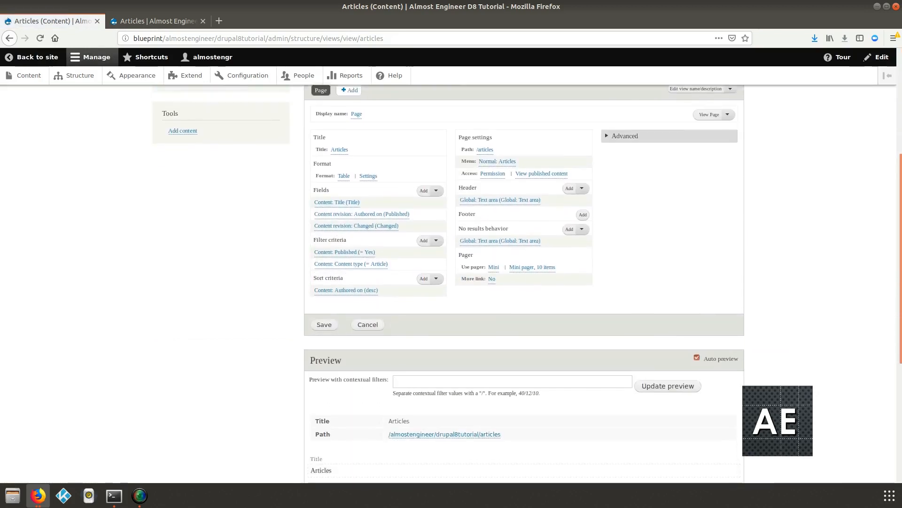
scroll(524, 282, up, 10)
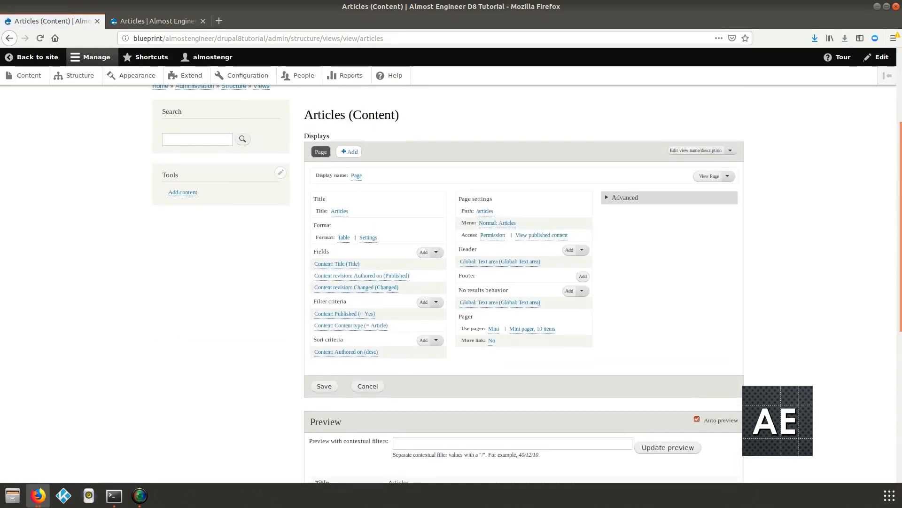
Reload the public Articles page in the other browser tab and examine its header text and article table.
click(156, 21)
click(40, 39)
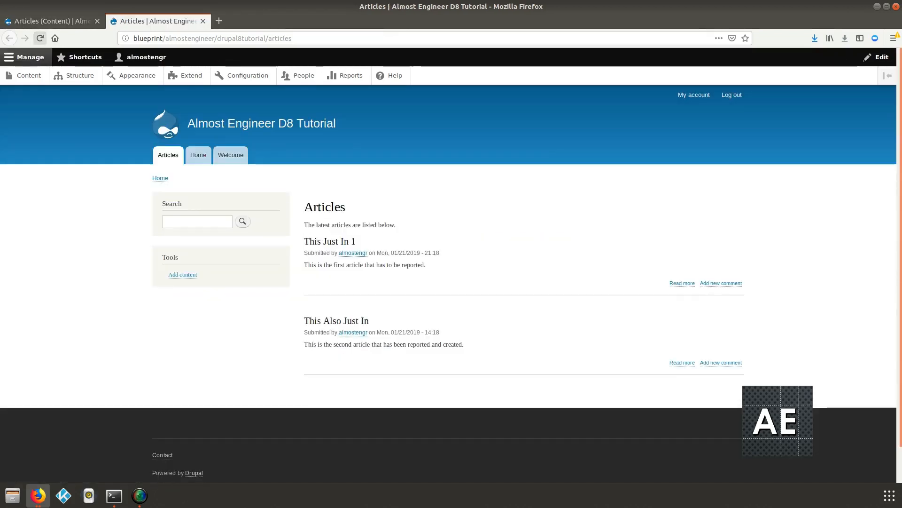
click(40, 38)
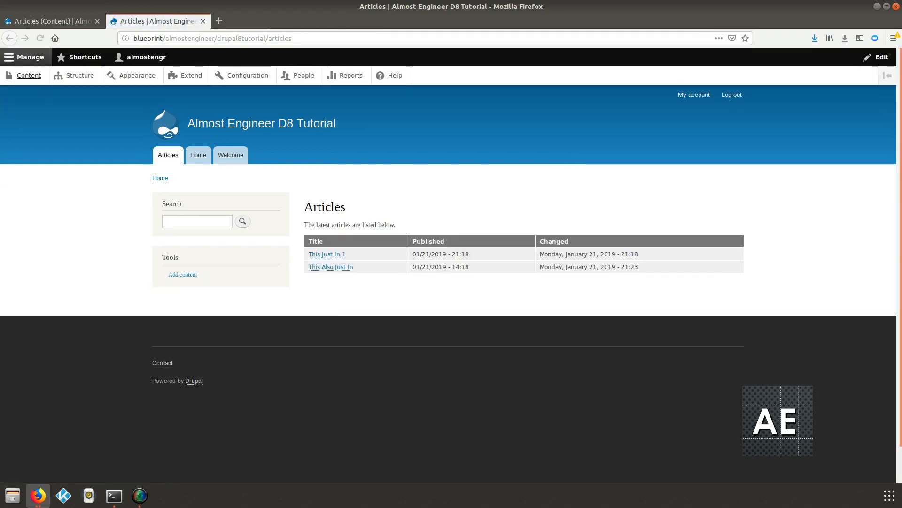
drag(312, 225, 647, 267)
click(645, 287)
drag(305, 225, 646, 267)
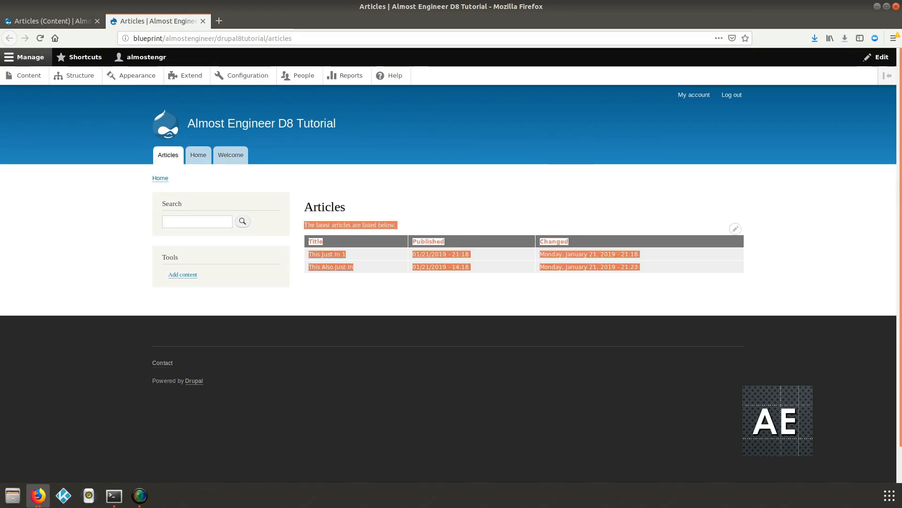
click(646, 282)
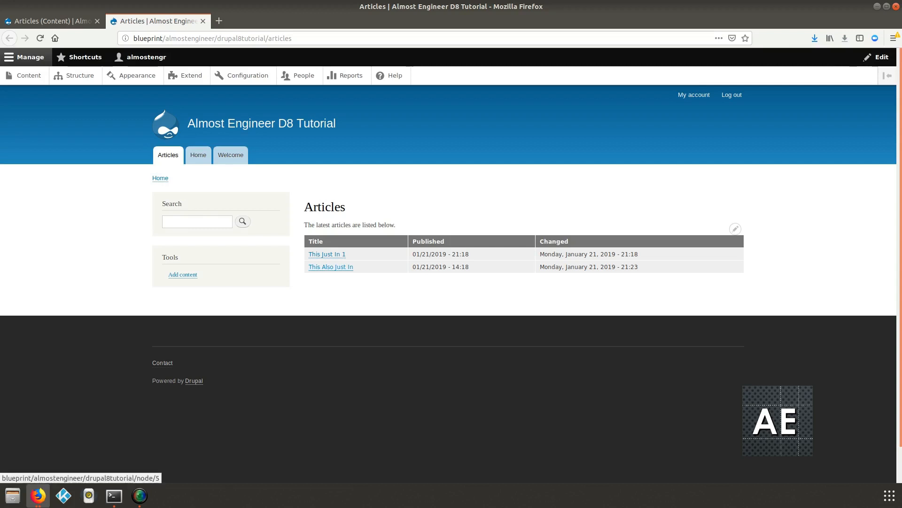
Open the article "This Also Just In" from the table, look through its page, and return to the Articles view's edit page.
click(331, 267)
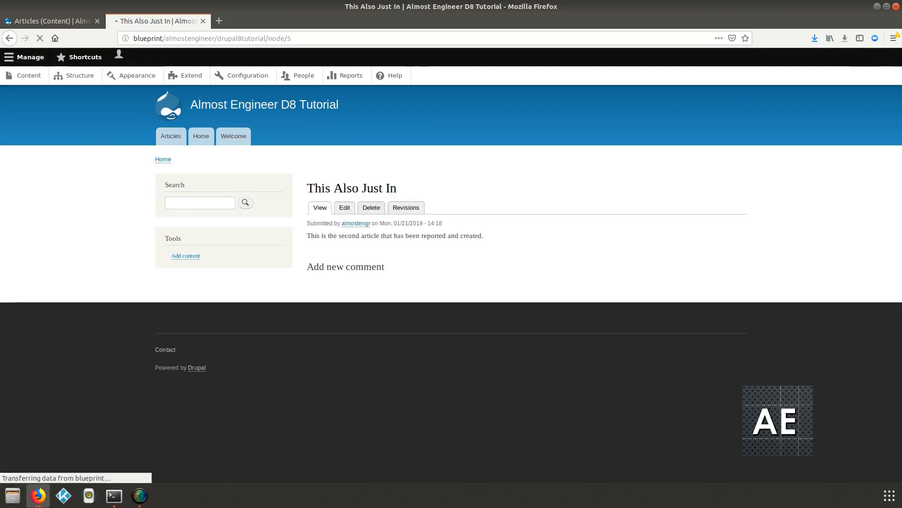
scroll(451, 282, down, 3)
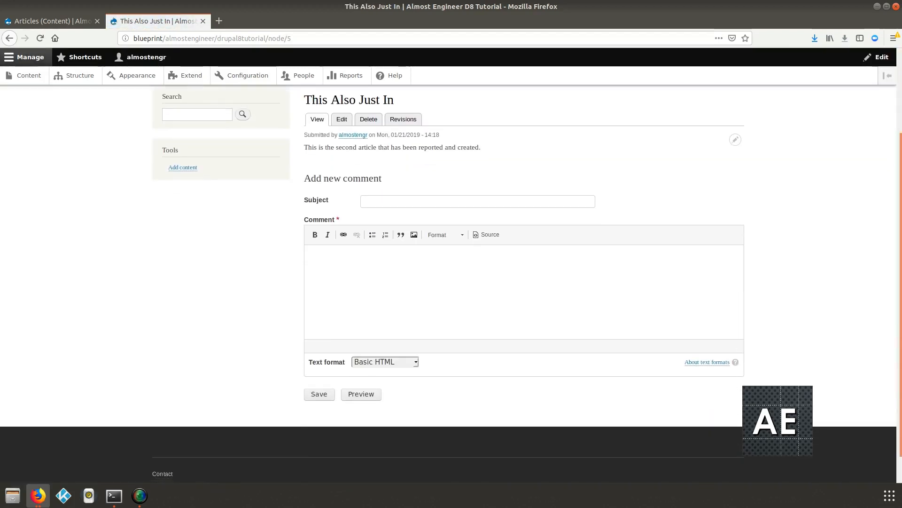
scroll(452, 282, up, 3)
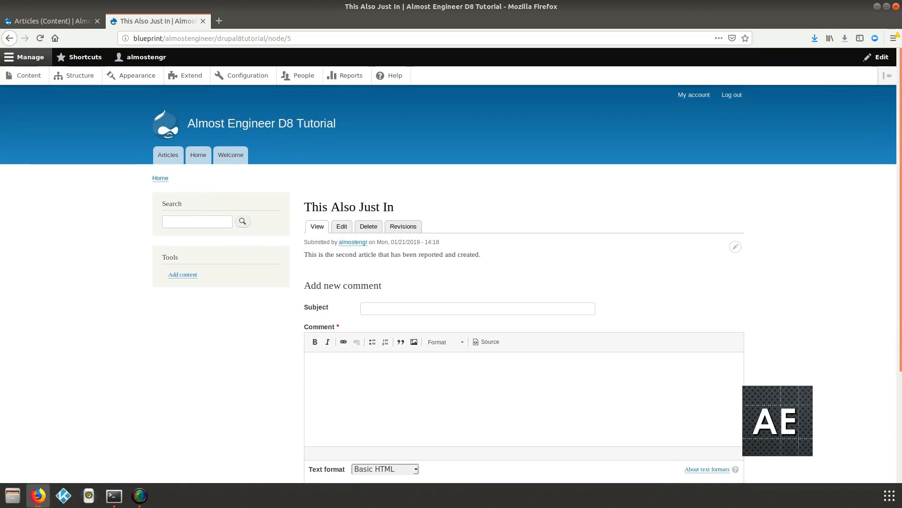
click(60, 21)
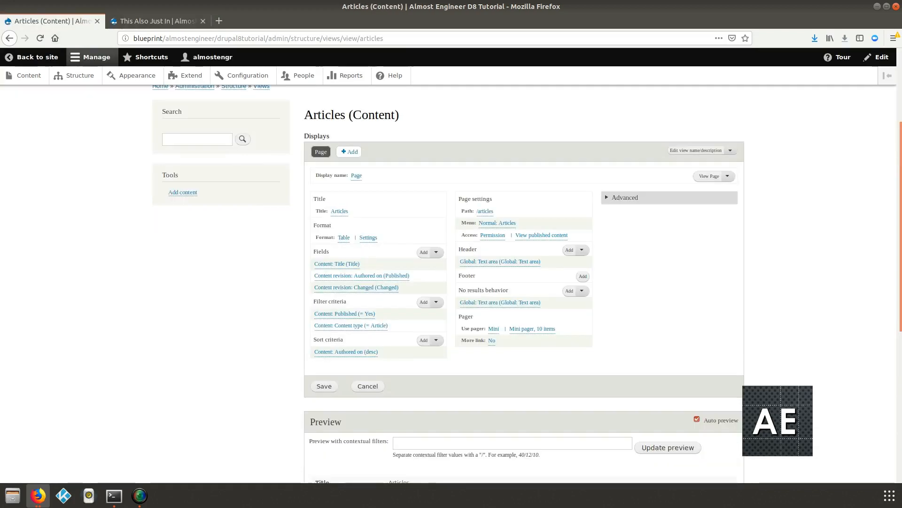
scroll(451, 282, up, 3)
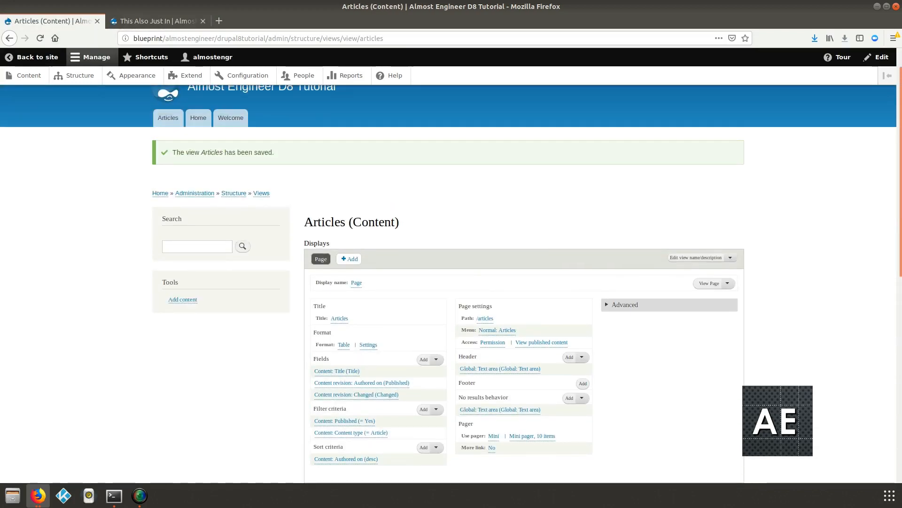